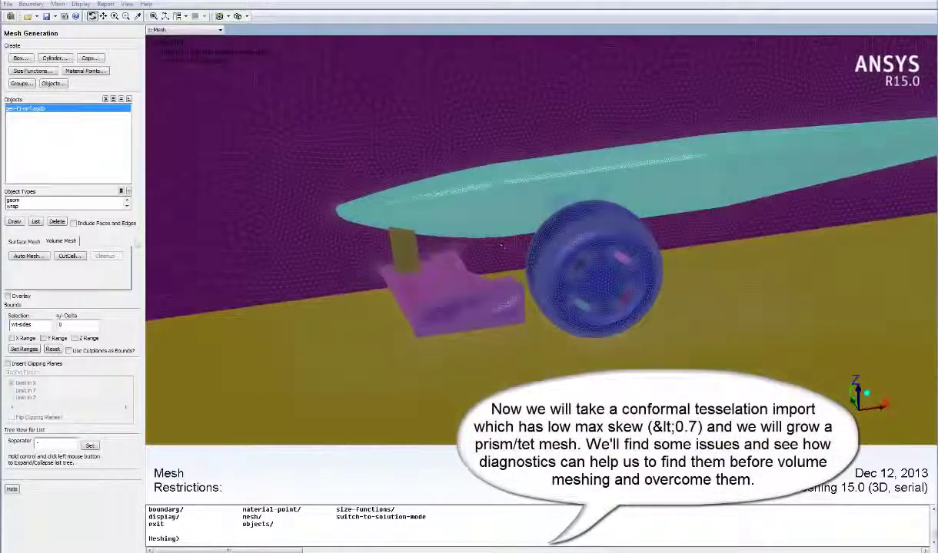
Step: Open the Auto Mesh settings and check which objects are available for identifying the volume
left_click(29, 256)
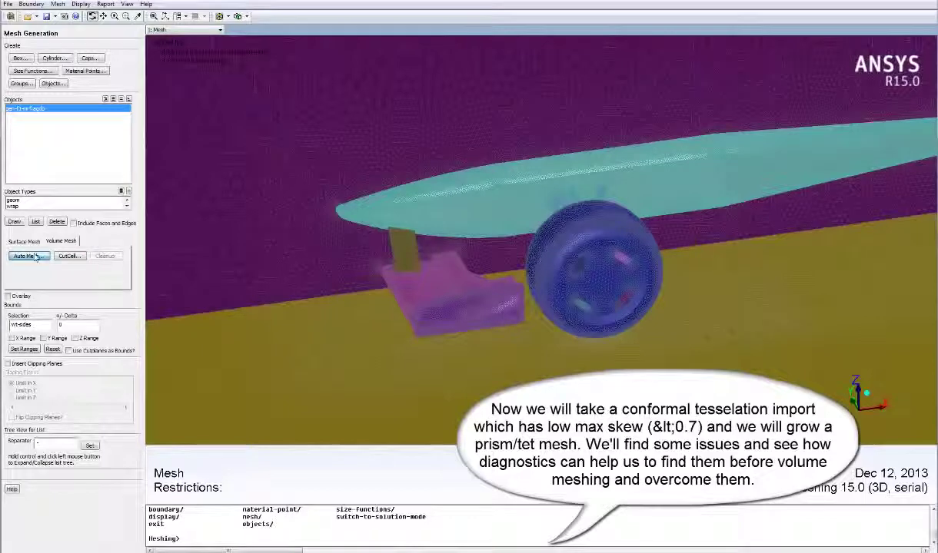
left_click_drag(35, 161, 259, 167)
left_click(265, 201)
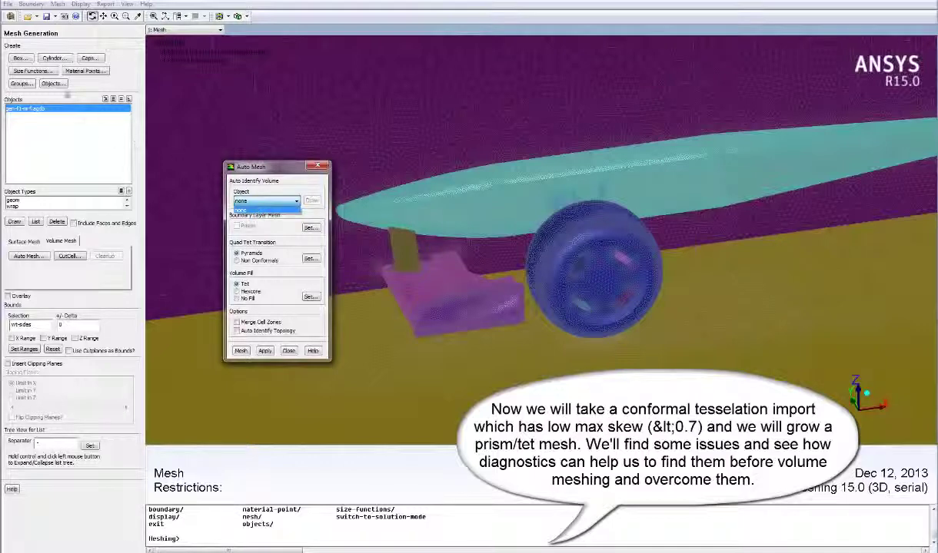
Step: Try to change the type of the gen-f1-mrf.agdb object directly from geom to mesh
left_click(53, 83)
left_click(137, 44)
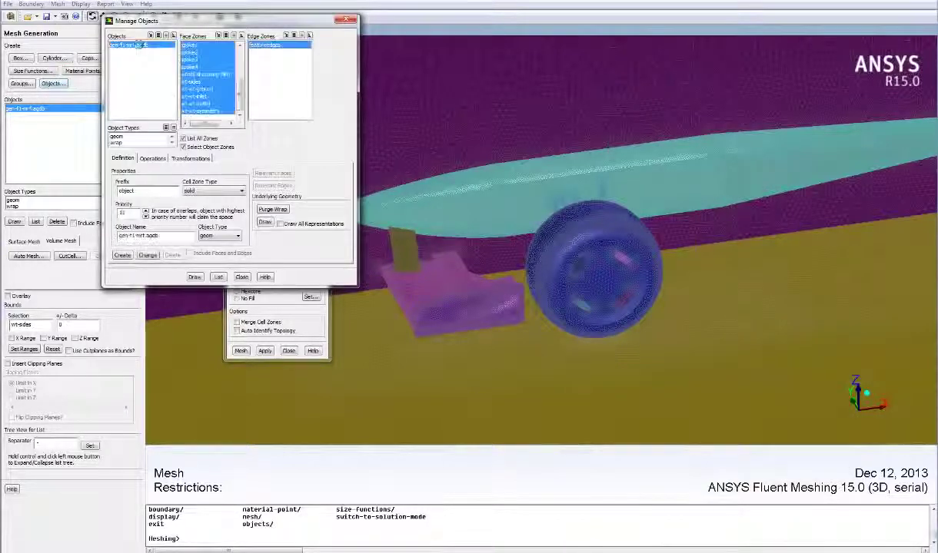
left_click(223, 235)
left_click(213, 260)
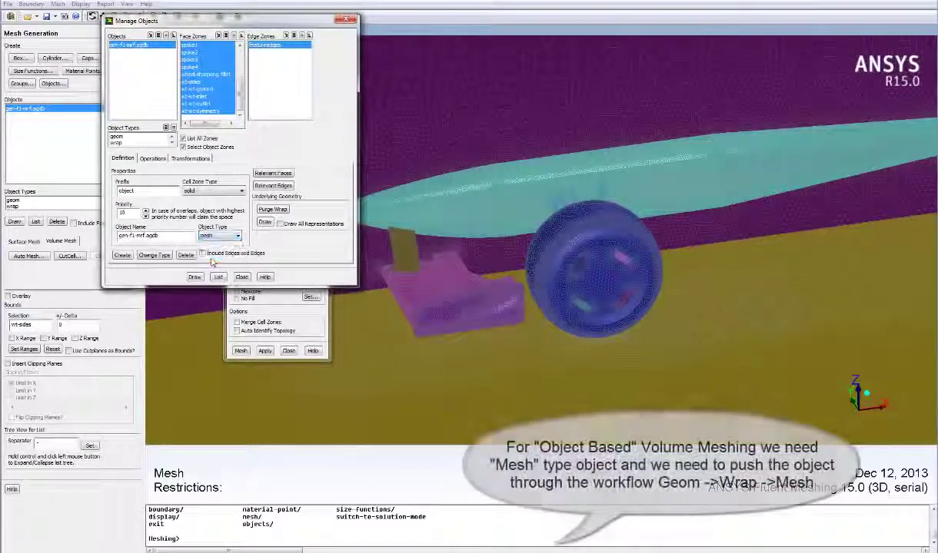
left_click(154, 257)
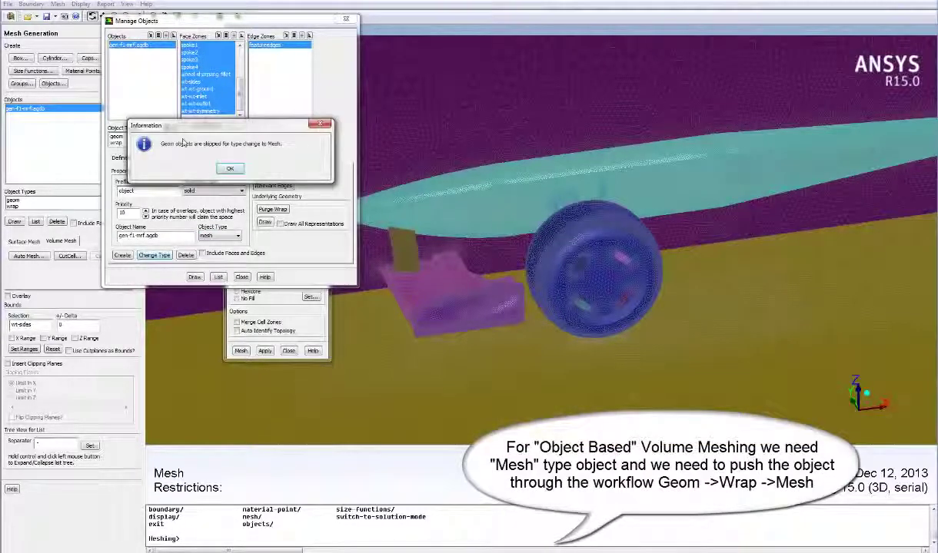
left_click(229, 168)
Step: Change the type of the gen-f1-mrf.agdb object to wrap, accepting the external wrap extraction
left_click(223, 235)
left_click(215, 251)
left_click(154, 255)
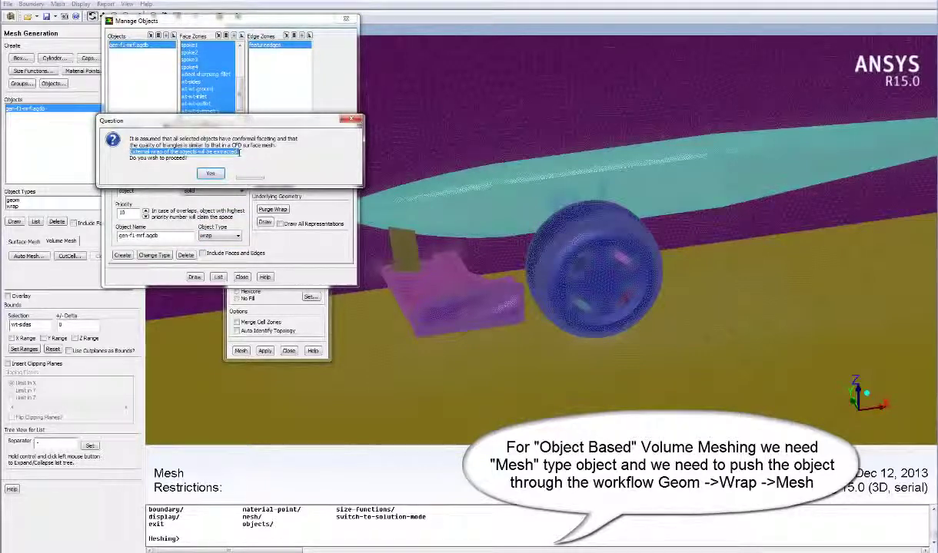
left_click(210, 173)
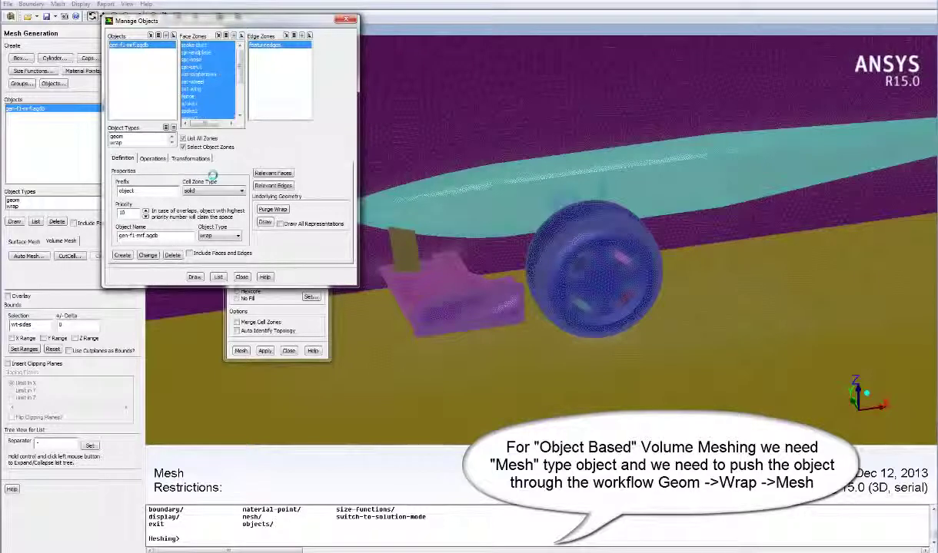
Step: Change the wrapped gen-f1-mrf.agdb object's type to mesh and finish managing objects
left_click(238, 235)
left_click(207, 249)
left_click(154, 255)
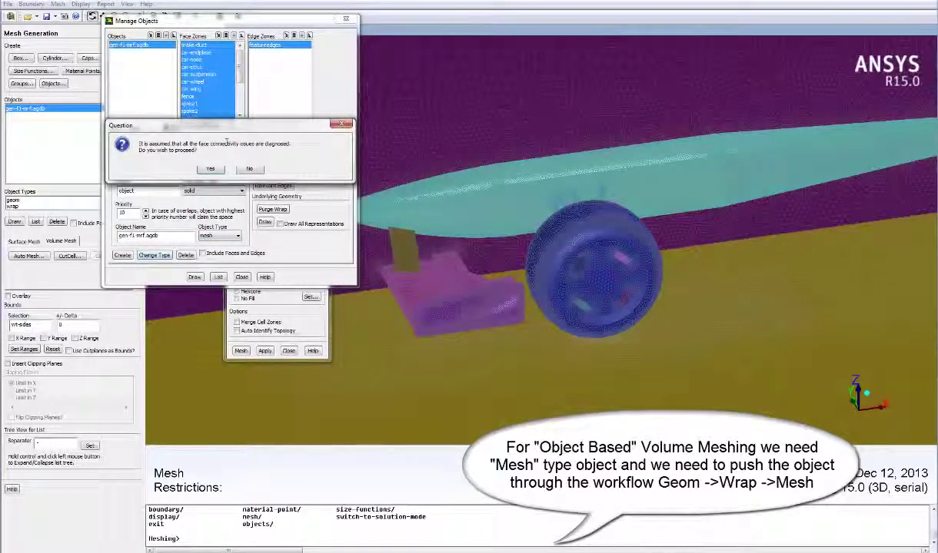
left_click_drag(139, 143, 290, 141)
left_click(209, 169)
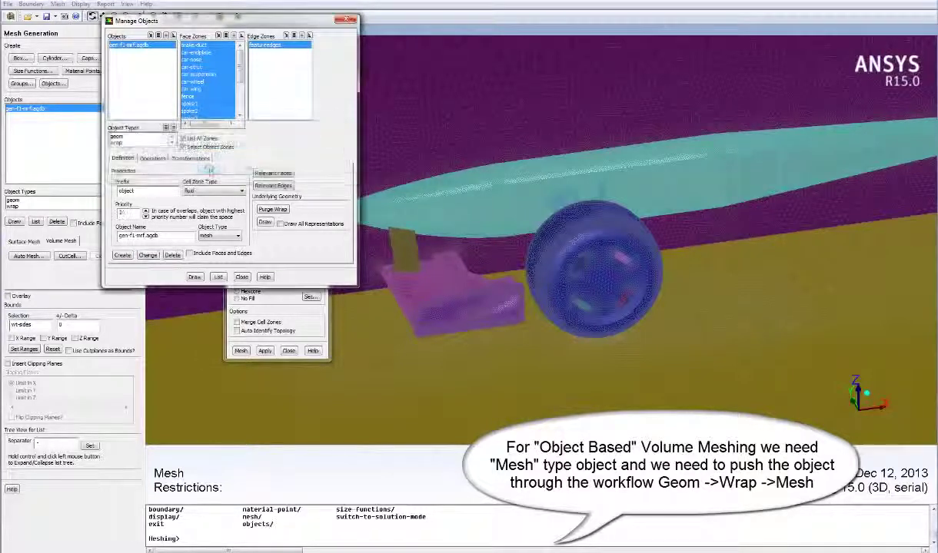
left_click(241, 277)
Step: List the object's details to check its type, and choose gen-f1-mrf.agdb as the Auto Mesh volume object
left_click(40, 222)
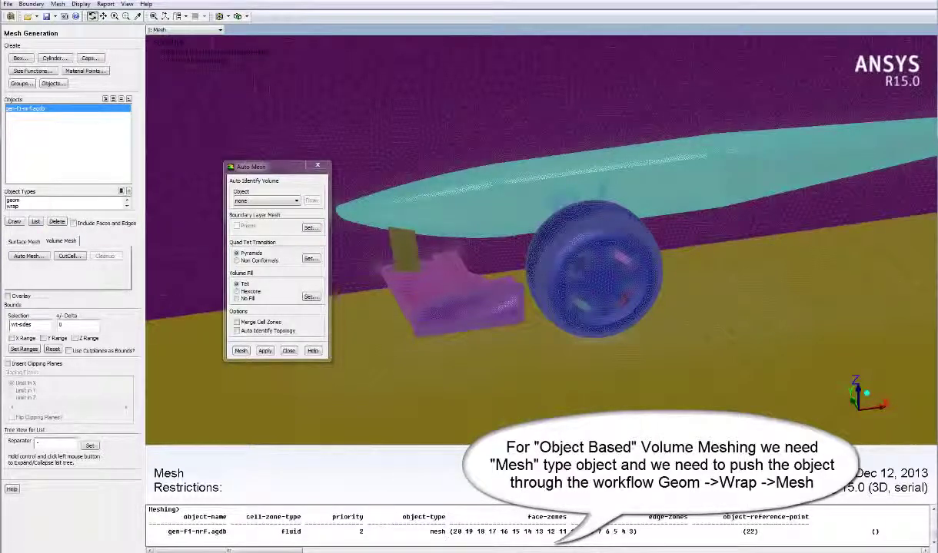
left_click_drag(448, 516, 428, 531)
left_click(276, 201)
left_click(256, 212)
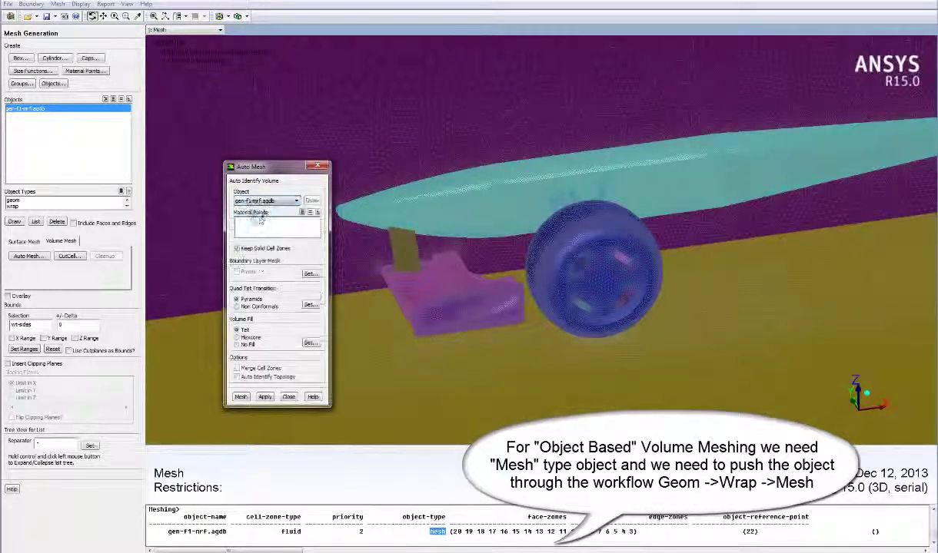
Step: Start a new material point named fluid, with the whole wind tunnel box in view
left_click(85, 71)
scroll(557, 246, "down", 5)
scroll(512, 170, "down", 5)
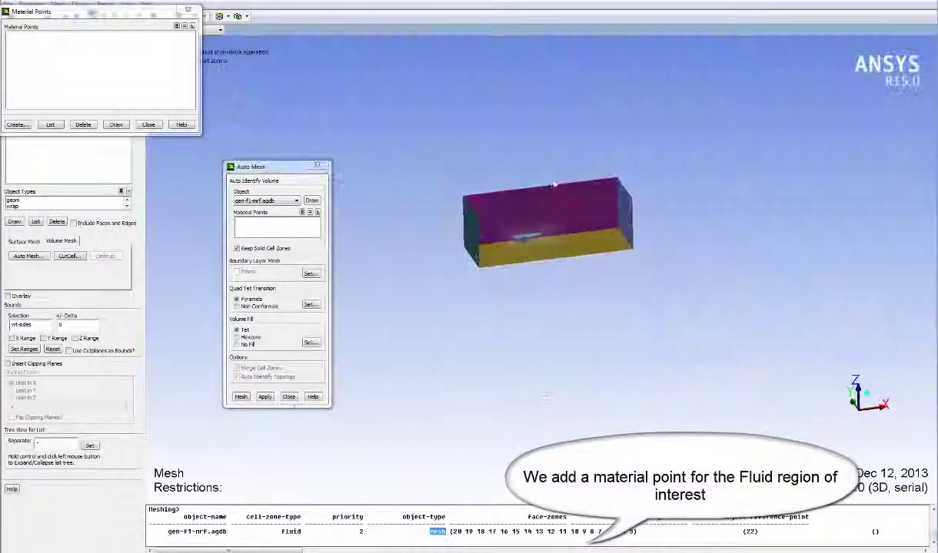
left_click(18, 124)
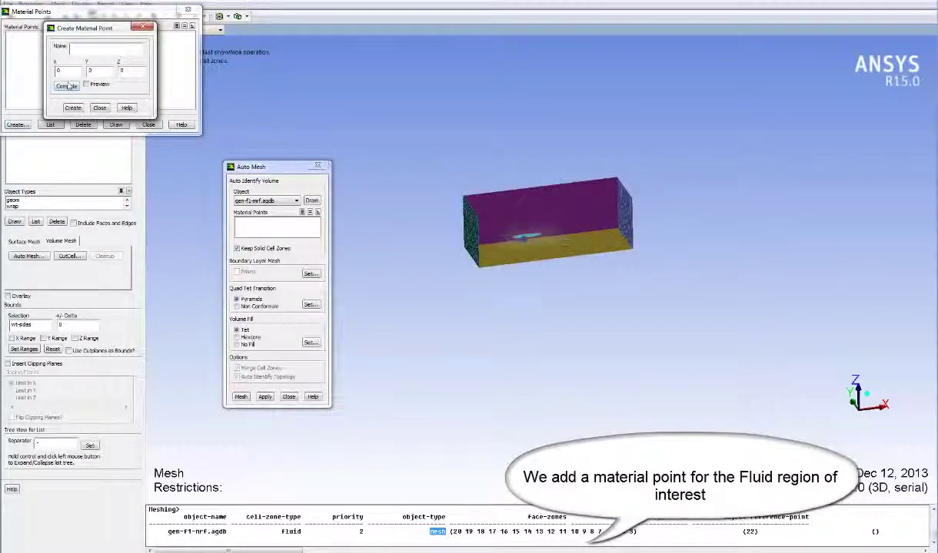
left_click(80, 51)
Step: Select nodes at two opposite corners of the wind tunnel, then compute, preview and create the fluid material point from them
left_click(495, 183)
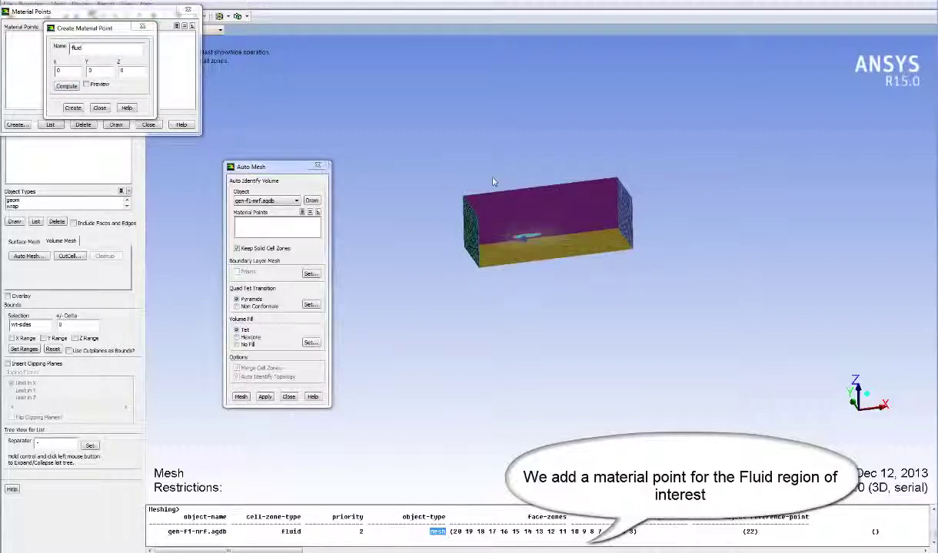
key("ctrl+n")
right_click(462, 195)
right_click(632, 252)
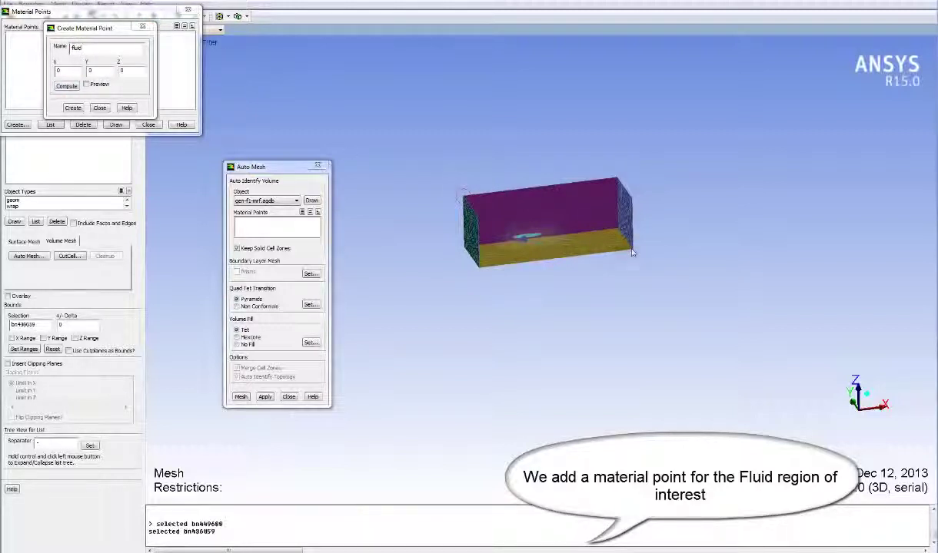
left_click(66, 86)
left_click(100, 85)
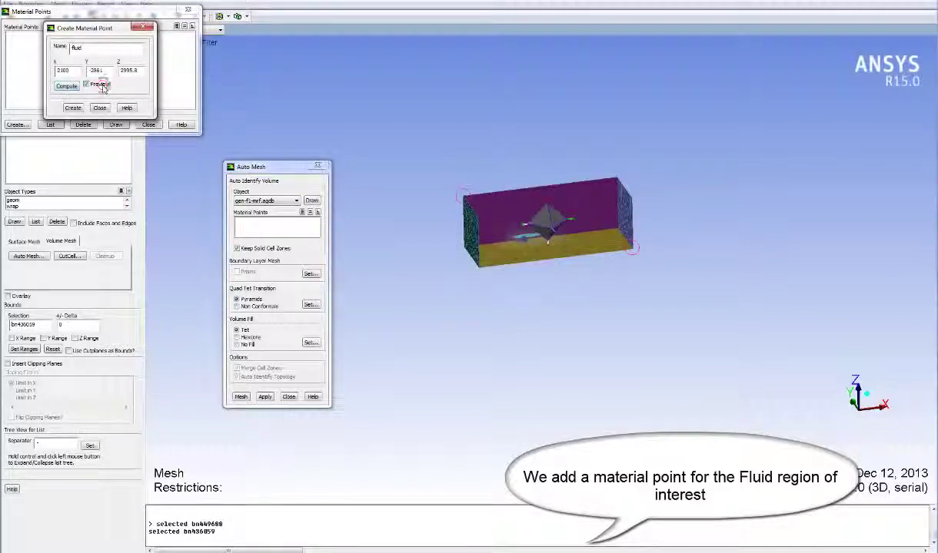
left_click(72, 107)
left_click(99, 107)
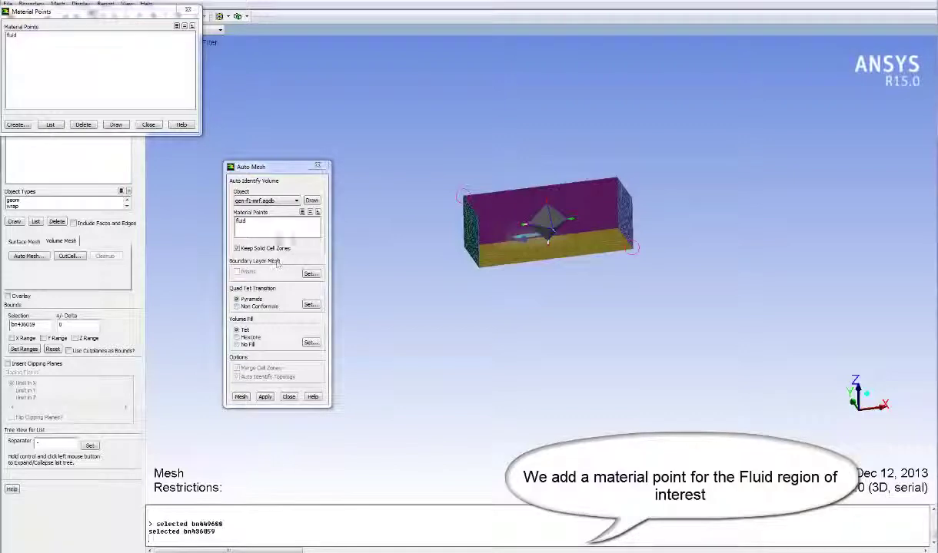
Step: Use the fluid material point for Auto Mesh without keeping solid cell zones, and open the prism settings
left_click(242, 220)
left_click(263, 249)
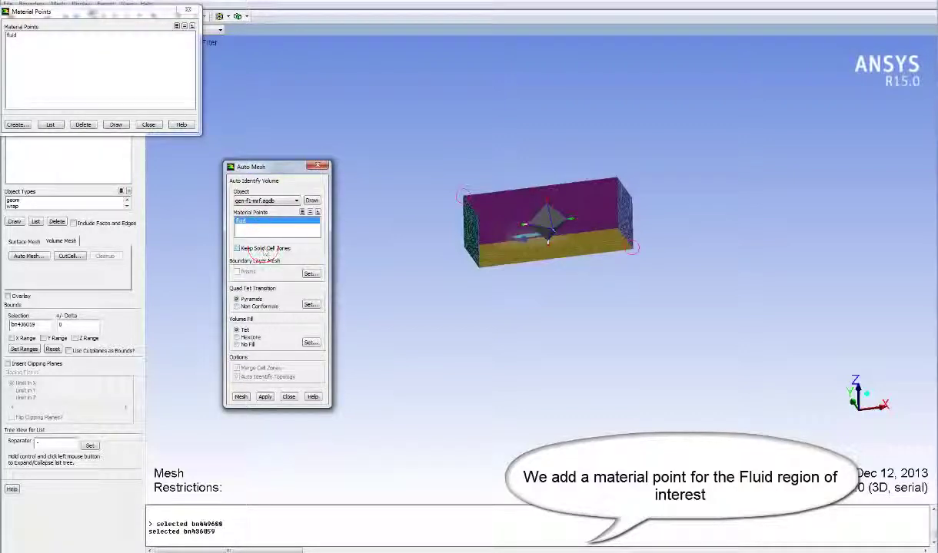
left_click(317, 273)
left_click_drag(311, 206, 572, 309)
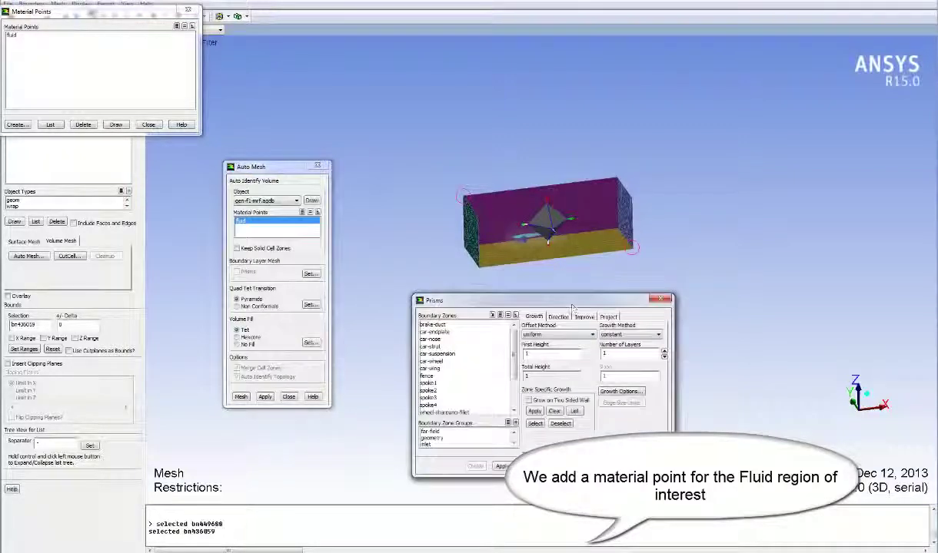
left_click(188, 9)
Step: Change the boundary type of the wt-wt-inlet face zone to velocity-inlet
left_click(31, 4)
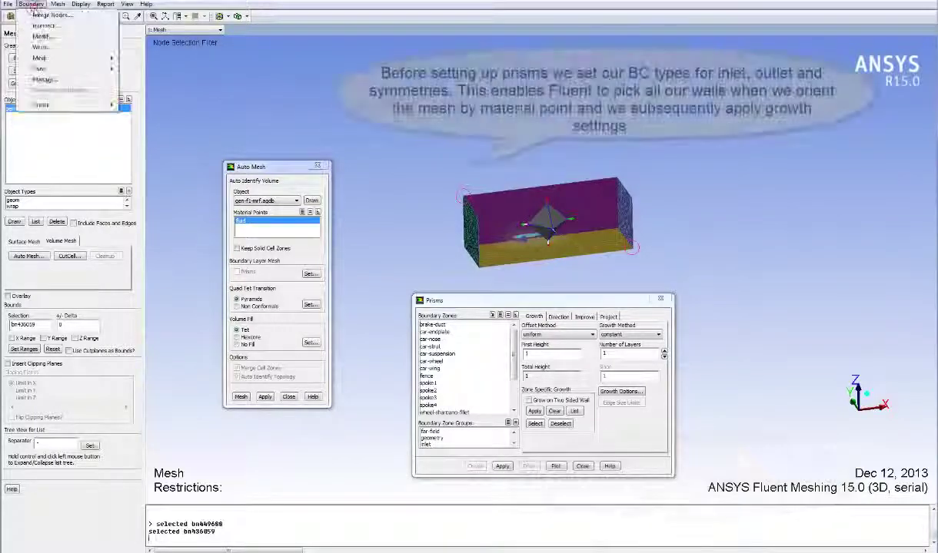
left_click(44, 79)
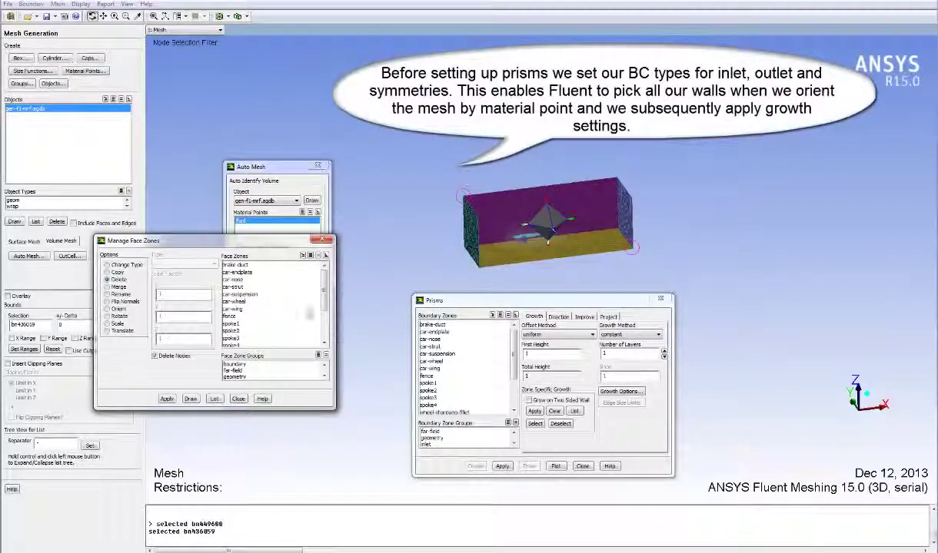
left_click_drag(325, 304, 326, 334)
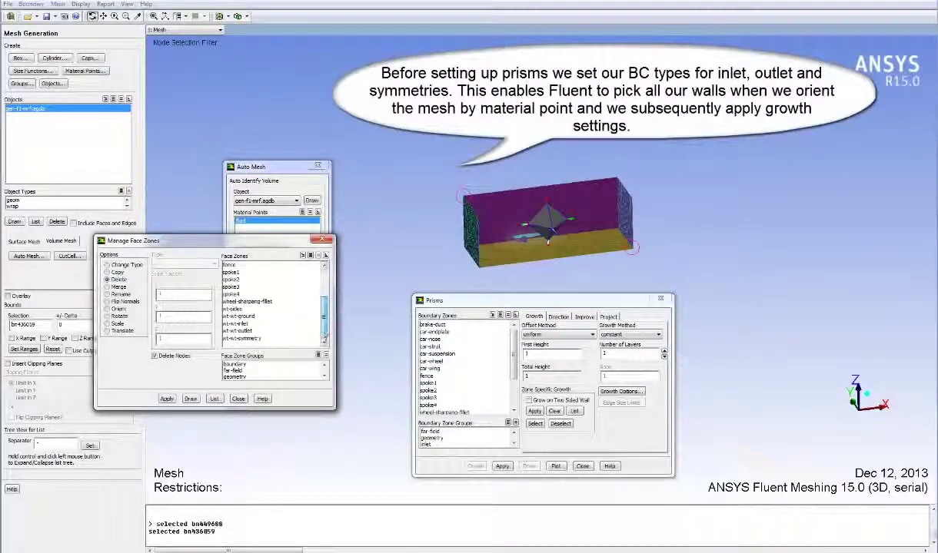
left_click(238, 324)
left_click(107, 264)
left_click(213, 264)
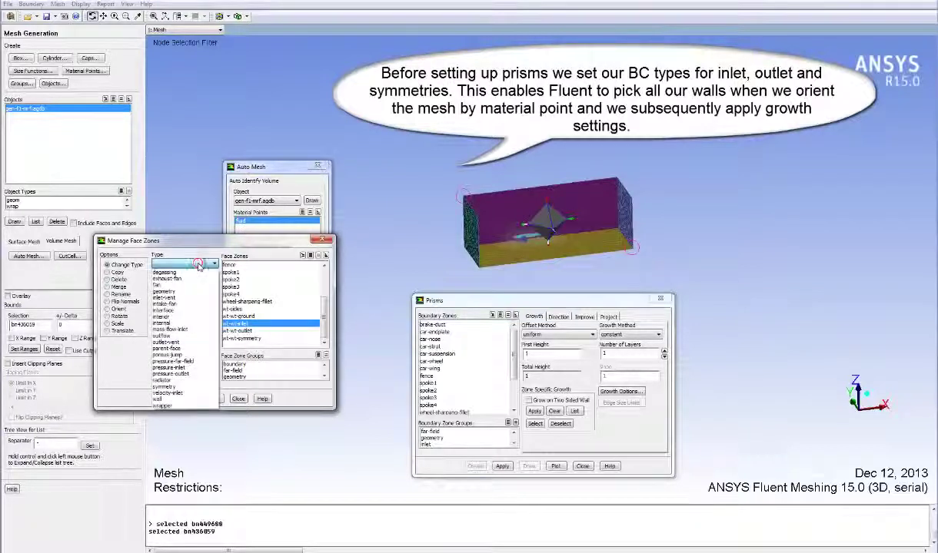
left_click(184, 392)
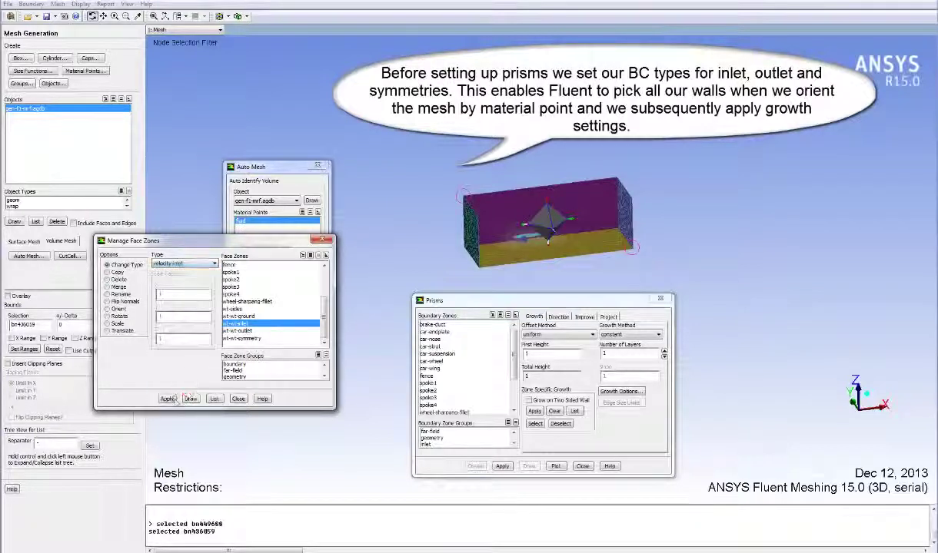
Step: Change the boundary type of the wt-wt-outlet face zone to pressure-outlet
left_click(238, 331)
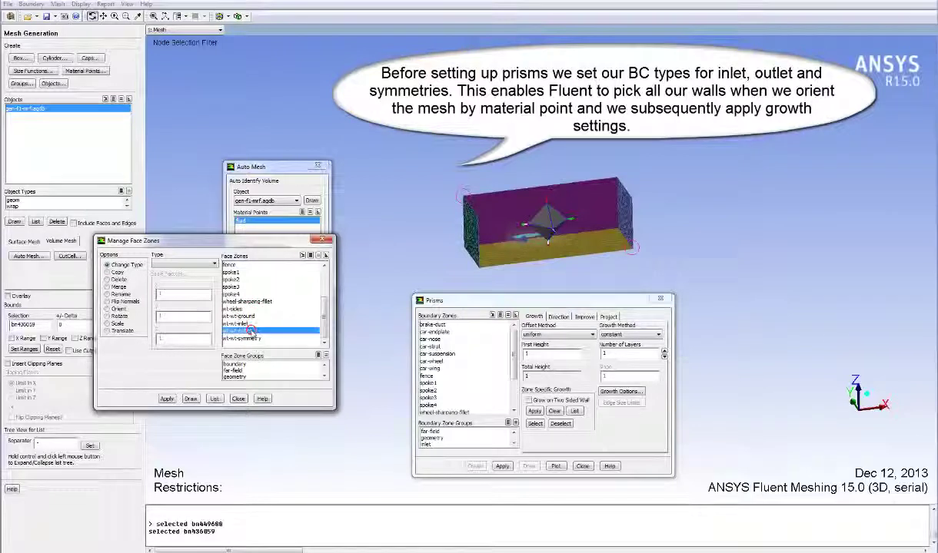
left_click(214, 264)
left_click(177, 352)
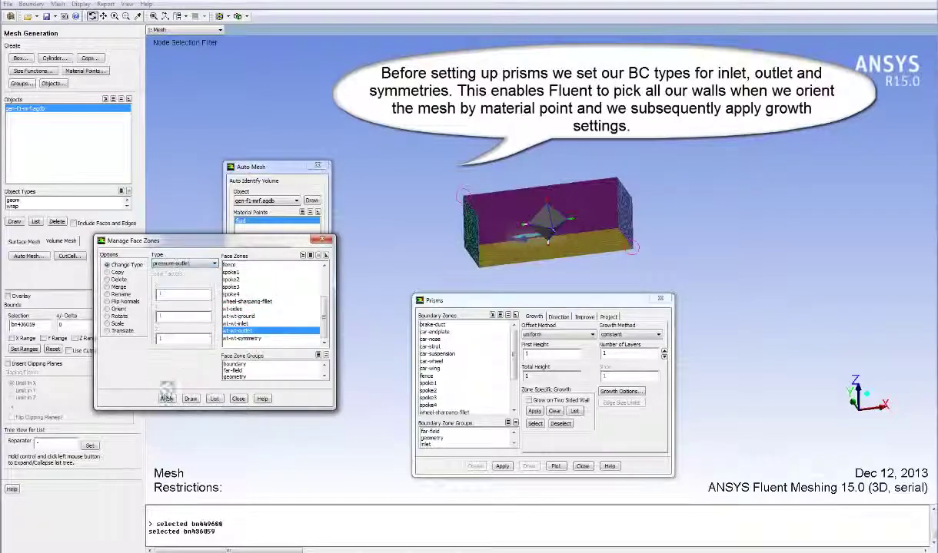
Step: Change the boundary type of the wt-wt-symmetry and wt-sides face zones to symmetry
left_click(245, 332)
left_click(245, 338)
left_click(240, 309)
left_click(214, 264)
left_click(177, 365)
left_click(166, 399)
left_click(239, 399)
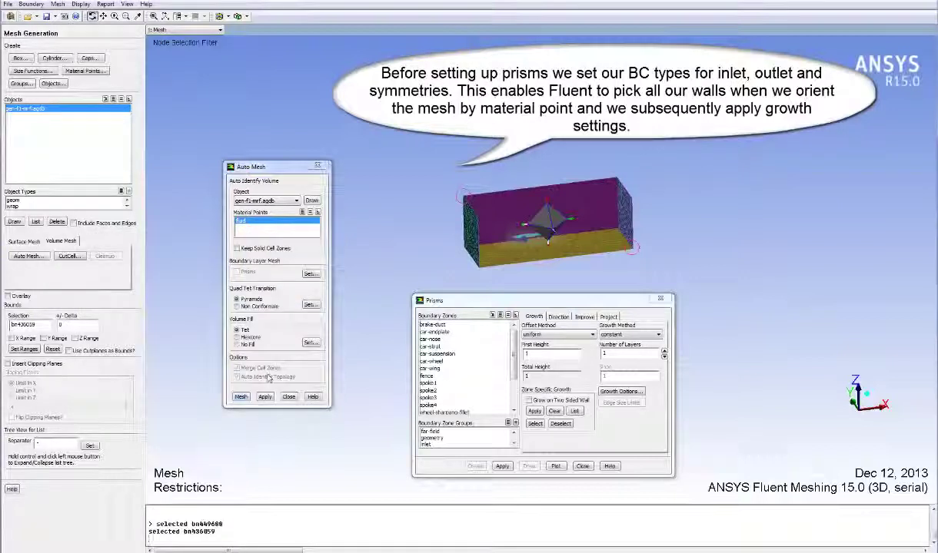
Step: Set the prisms' Max Angle Change to 60 and orient the mesh object's face normals by the fluid material point
left_click(554, 317)
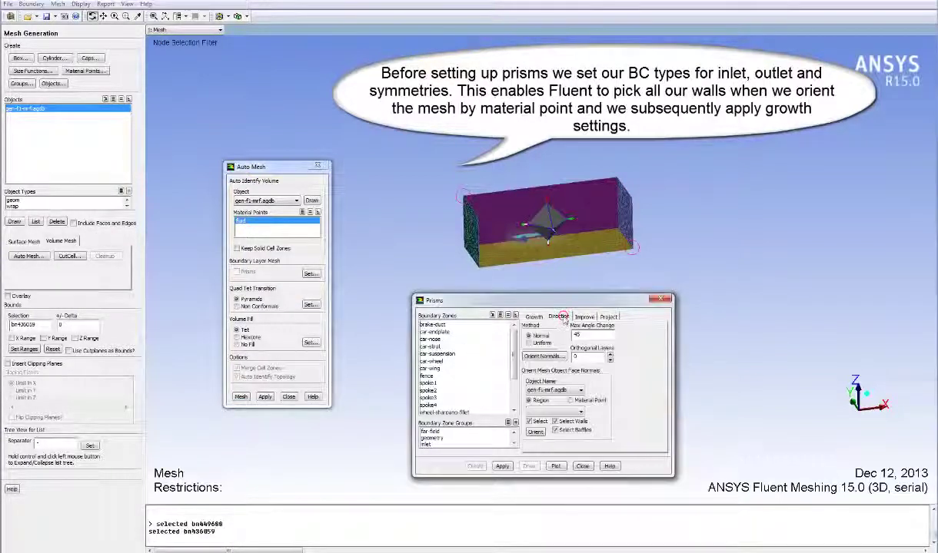
double_click(578, 336)
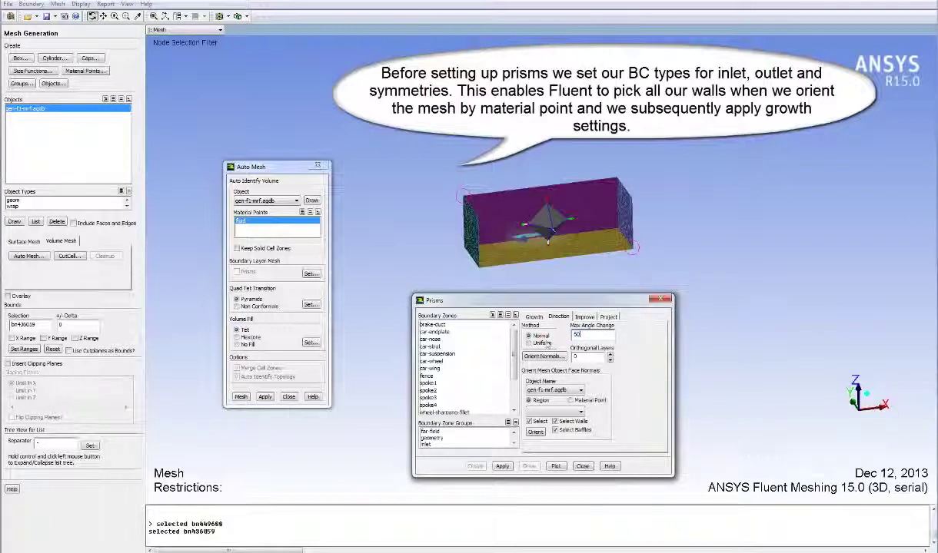
left_click(571, 400)
left_click(581, 412)
left_click(561, 422)
left_click(536, 432)
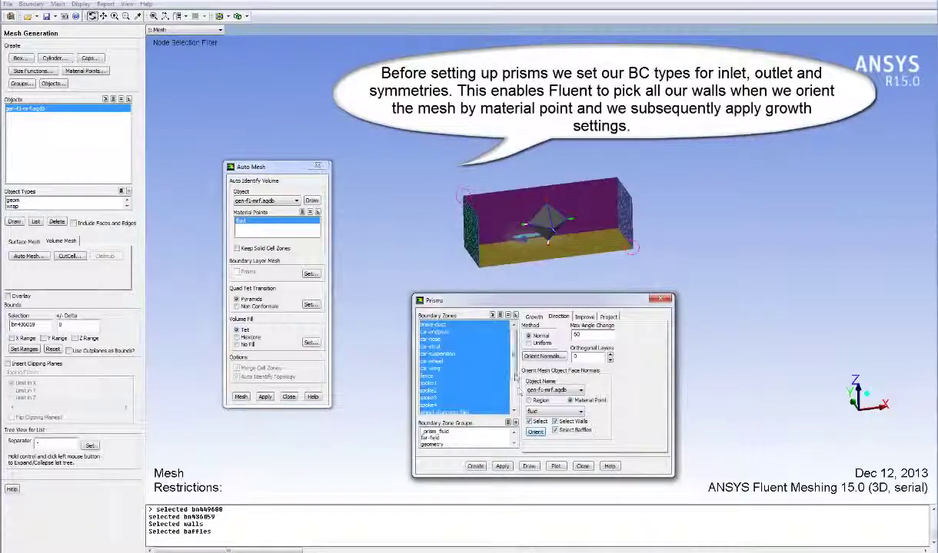
Step: Draw the selected prism boundary zones and color them by normals to examine the orientation around the car
left_click_drag(516, 366, 514, 407)
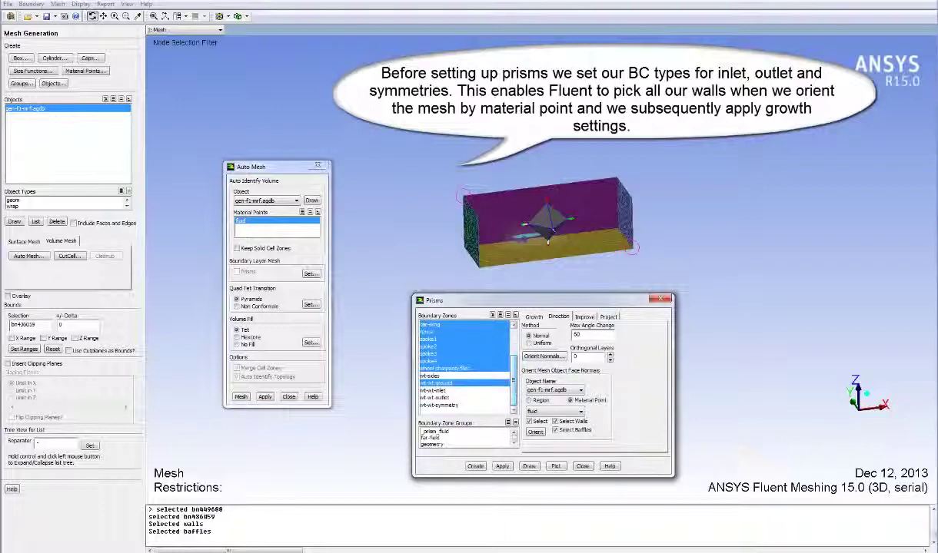
left_click(529, 466)
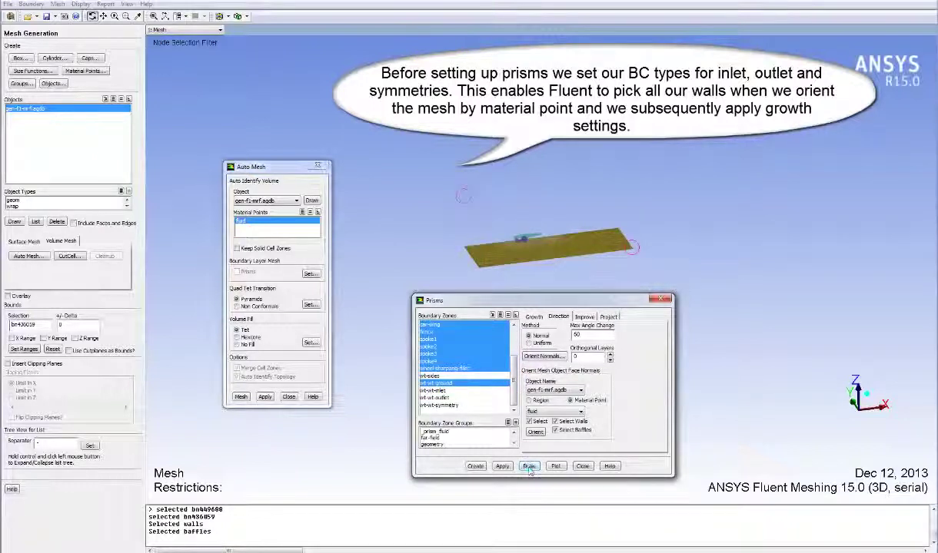
left_click(540, 246)
key("F2")
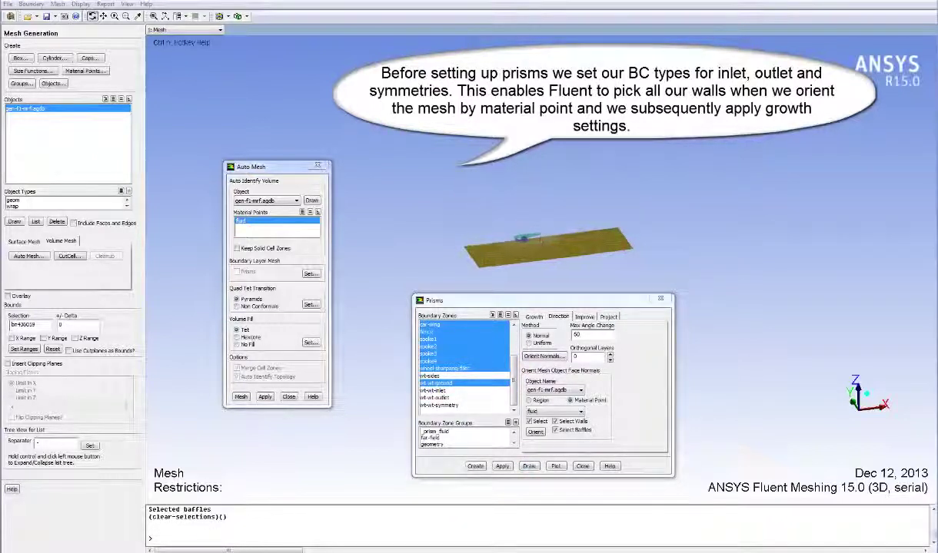
left_click_drag(540, 246, 526, 246)
key("ctrl+k")
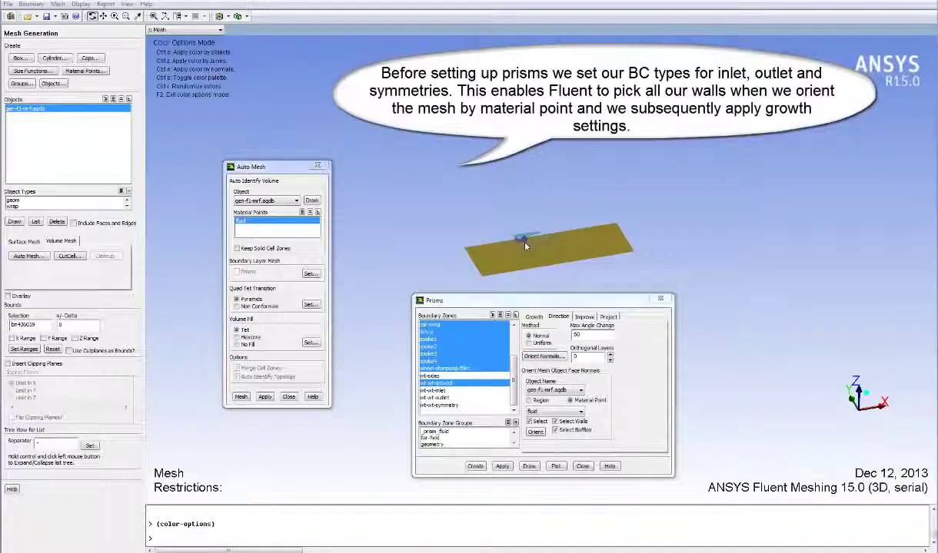
key("ctrl+n")
middle_click_drag(502, 221, 556, 256)
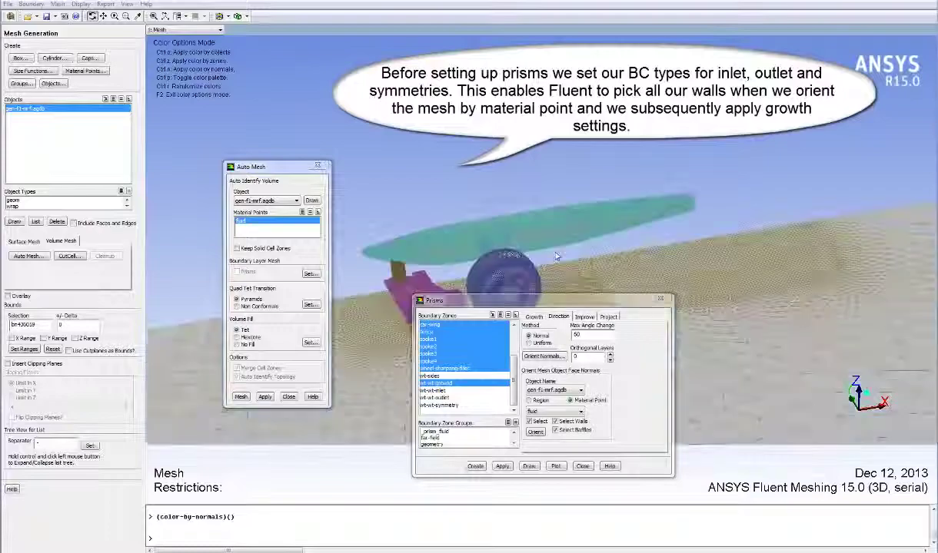
Step: Inspect the face orientation around the nose, front wing and wheel from several angles, and turn off the mesh edge display
middle_click(493, 263)
left_click_drag(502, 261, 537, 289)
left_click_drag(654, 274, 480, 232)
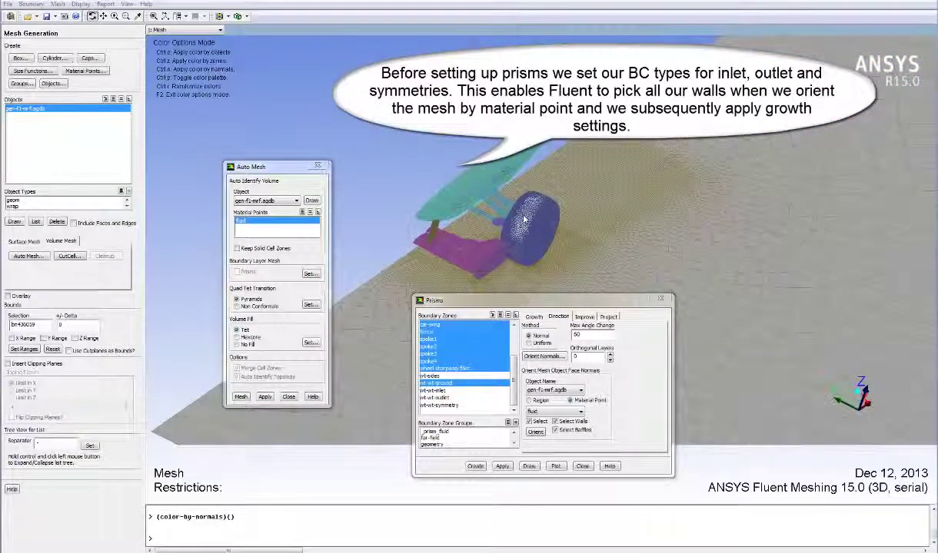
key("ctrl+e")
left_click_drag(525, 220, 638, 147)
left_click_drag(569, 200, 535, 253)
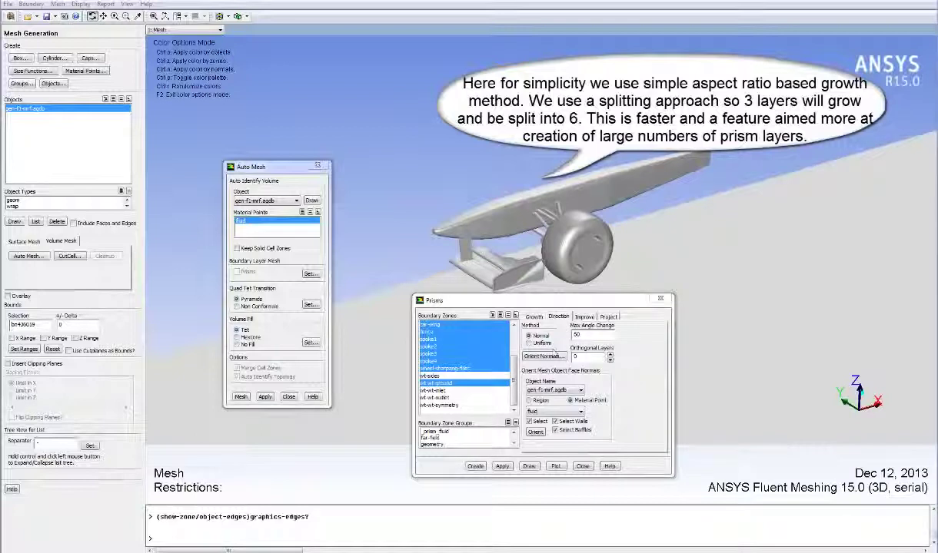
Step: Set the prism offset method to aspect-ratio with a first aspect ratio of 8
left_click(533, 317)
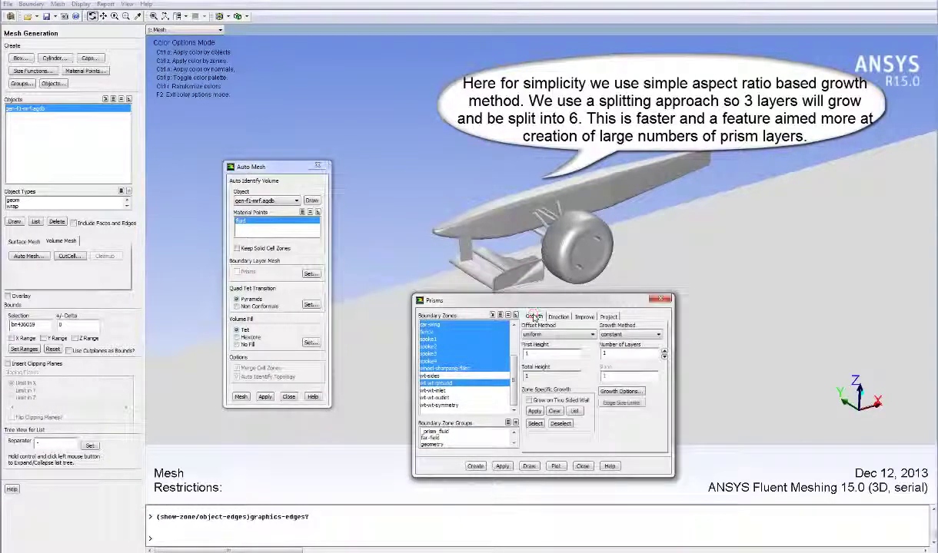
left_click(543, 334)
left_click(552, 351)
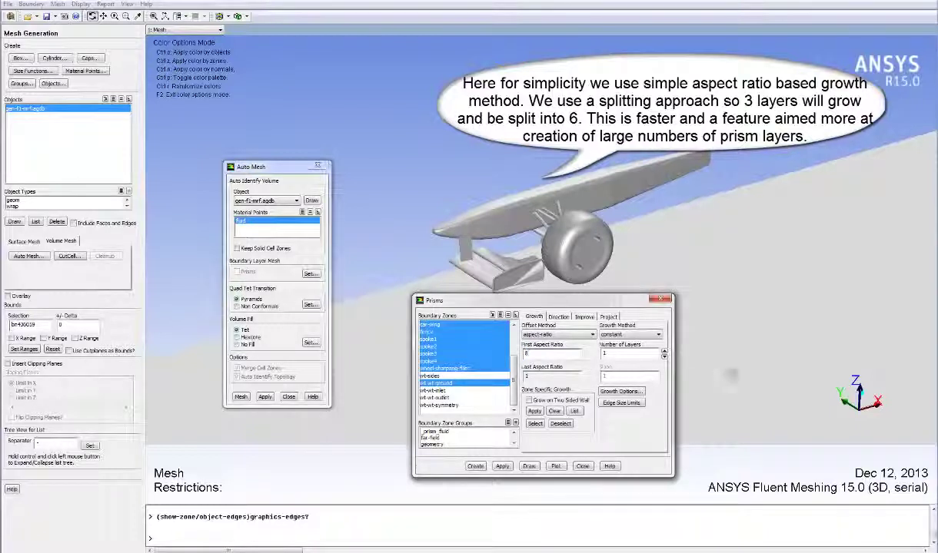
Step: Set the prism growth method to geometric with 6 layers and a rate of 1.2 for the selected wall zones
left_click(646, 335)
left_click(615, 351)
left_click_drag(602, 354, 638, 355)
type("3")
left_click_drag(603, 377, 672, 386)
type("1")
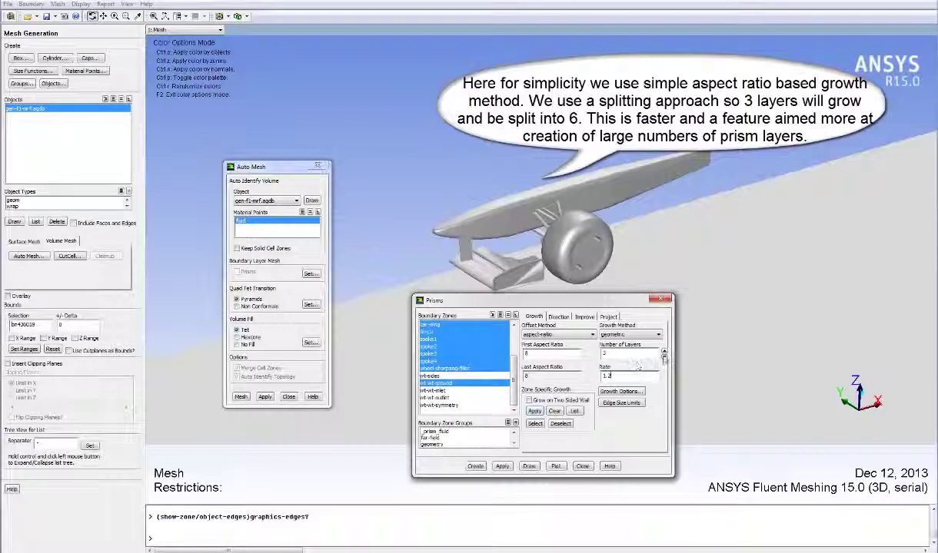
left_click(664, 353)
left_click(664, 351)
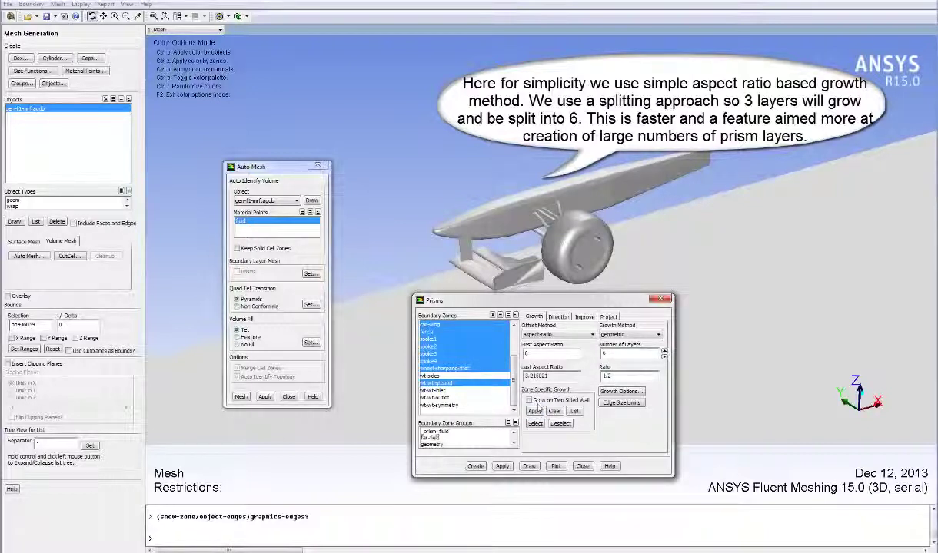
Step: Use prism layer splitting with 2 divisions per layer in the growth options and apply the prism settings
left_click(619, 392)
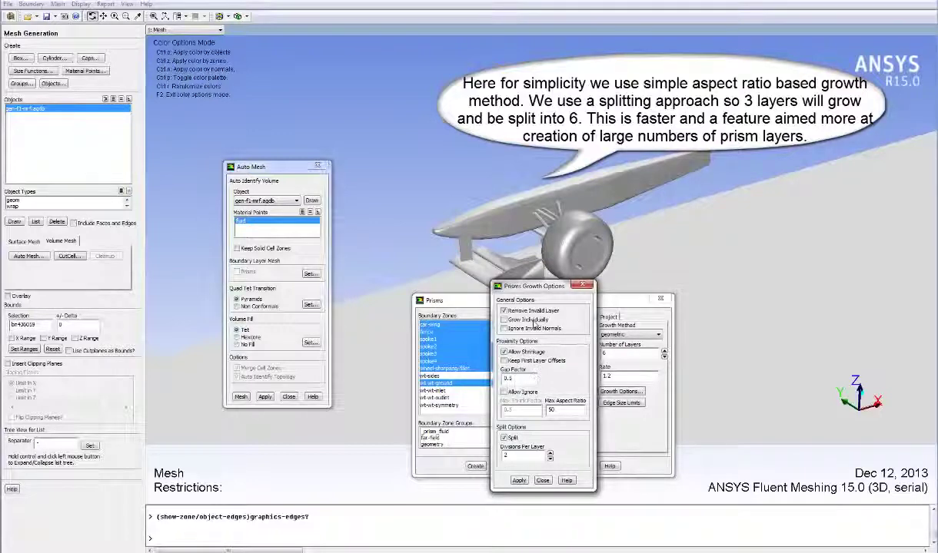
left_click(542, 480)
left_click(503, 467)
left_click(583, 466)
left_click(583, 466)
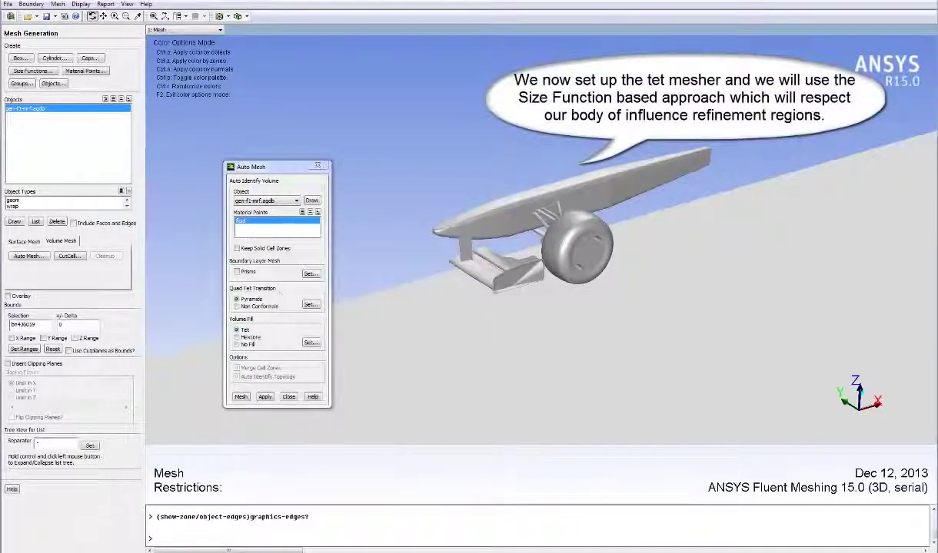
Step: Set the tet refinement cell sizing to size-function, and apply the auto mesh settings with prisms enabled
left_click(310, 342)
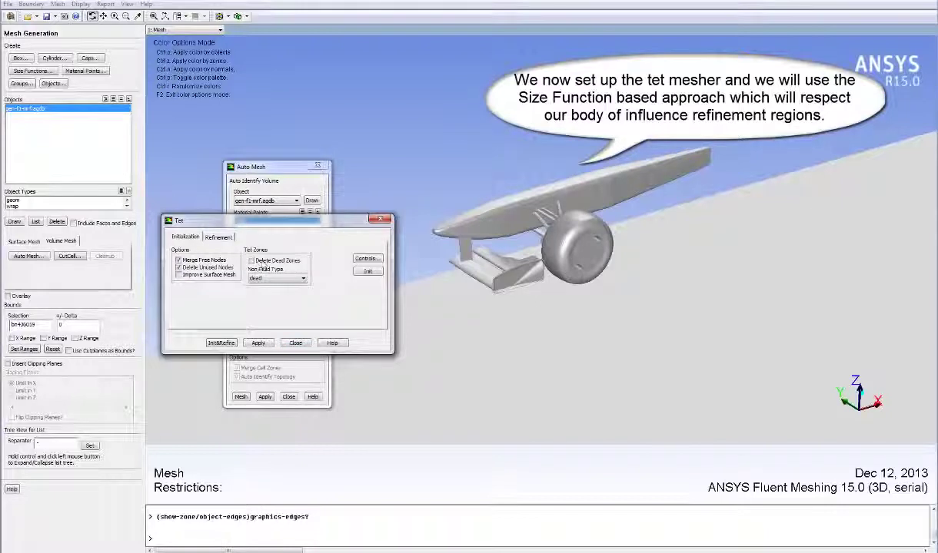
left_click(218, 236)
left_click_drag(307, 292, 303, 291)
left_click(278, 292)
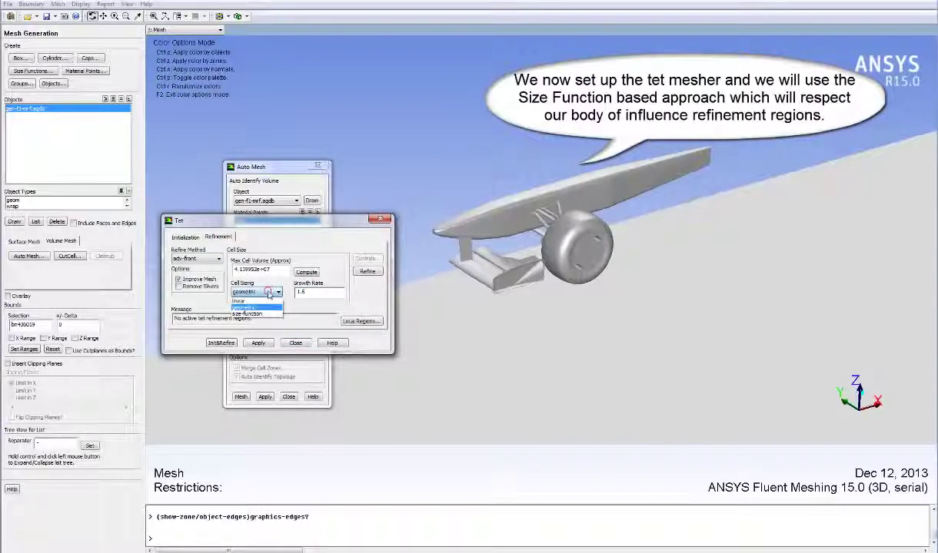
left_click(247, 301)
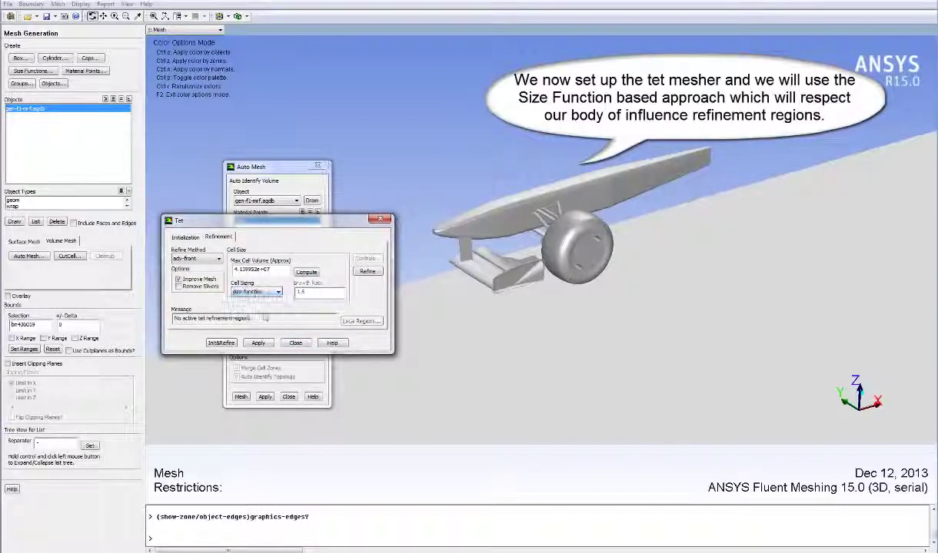
left_click(296, 343)
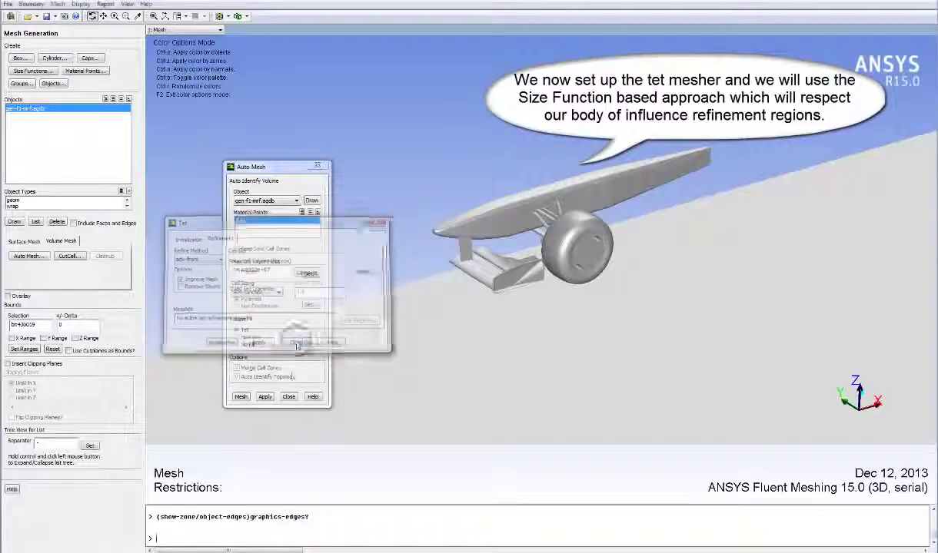
left_click(289, 398)
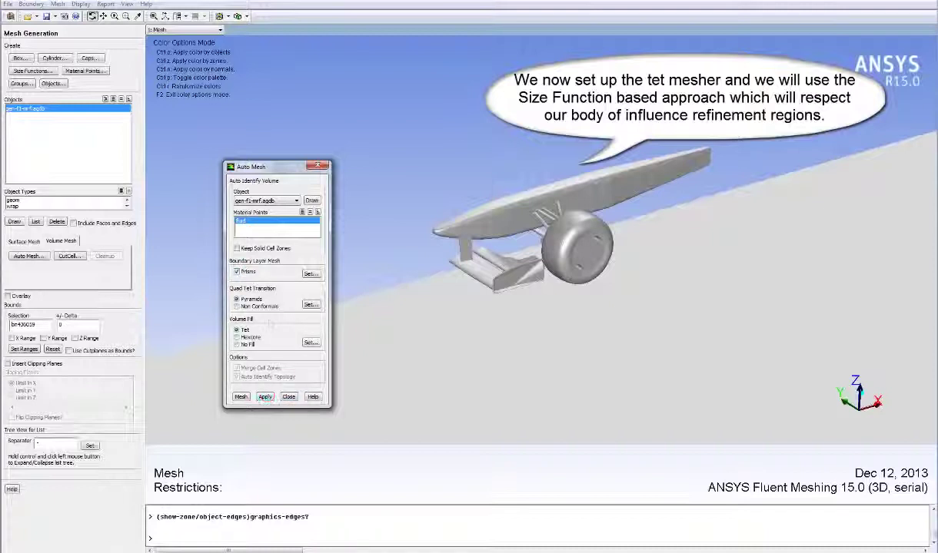
Step: Write the surface mesh with its volume meshing settings to the file conf-fac-tetprismset.msh.gz
left_click(8, 4)
mouse_move(28, 26)
left_click(97, 29)
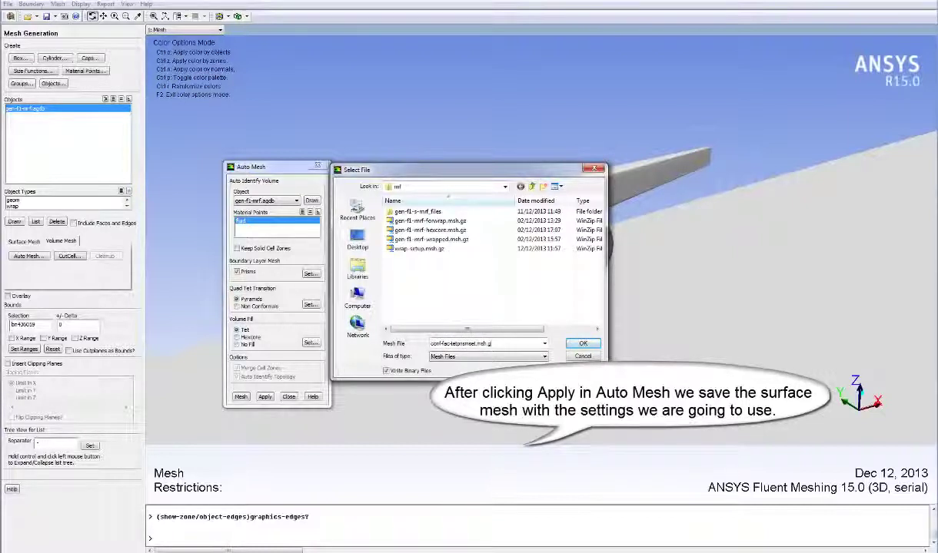
key("Return")
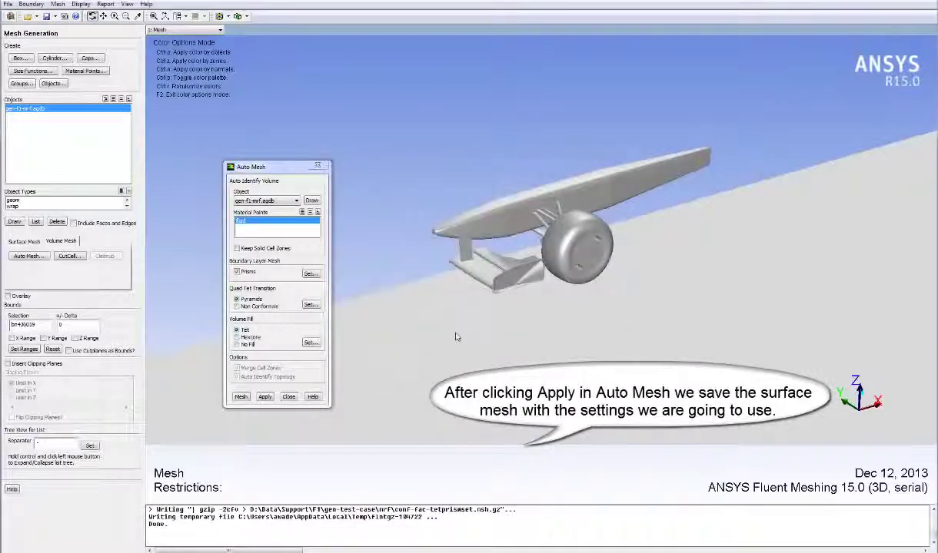
Step: Generate the prism and tet volume mesh, and review the maximum skewness and prism growth messages in the console
left_click(241, 396)
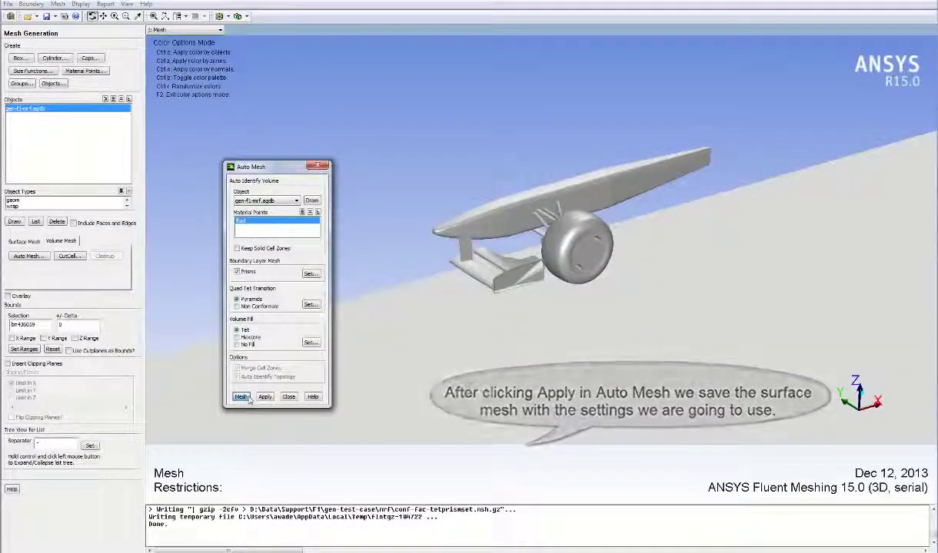
left_click(240, 396)
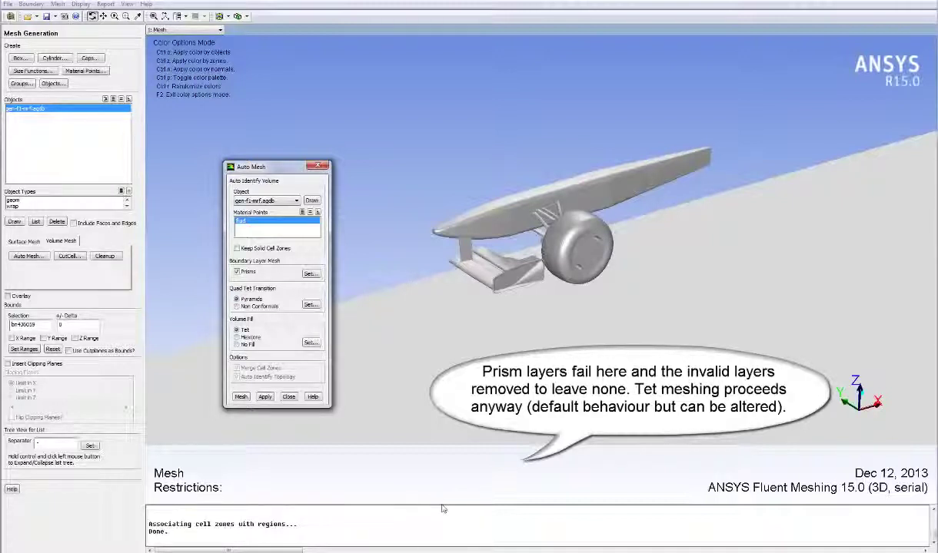
left_click_drag(442, 504, 447, 437)
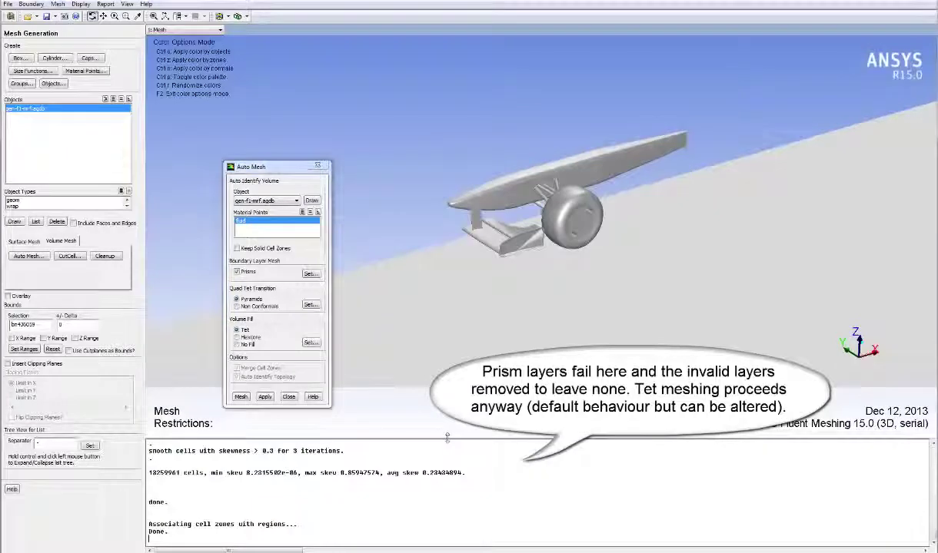
left_click_drag(340, 472, 375, 473)
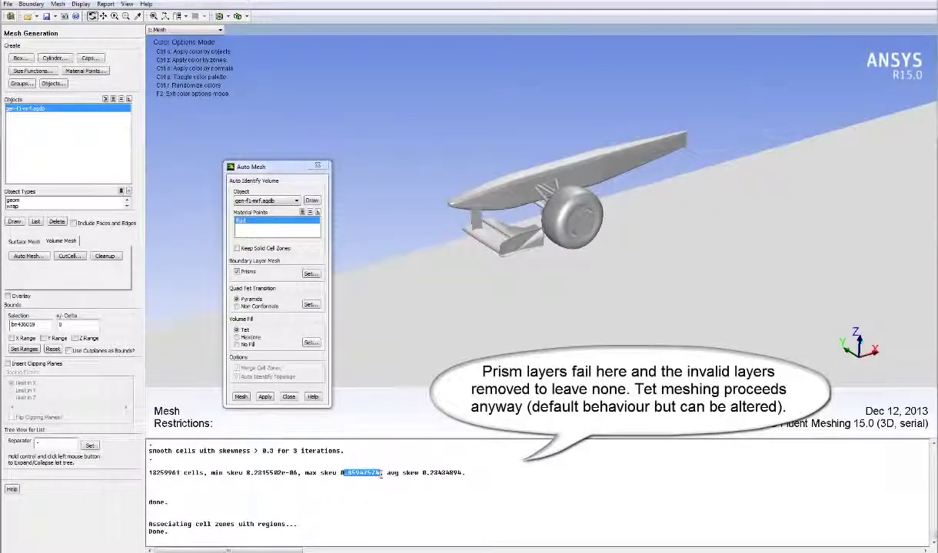
scroll(443, 486, "up", 10)
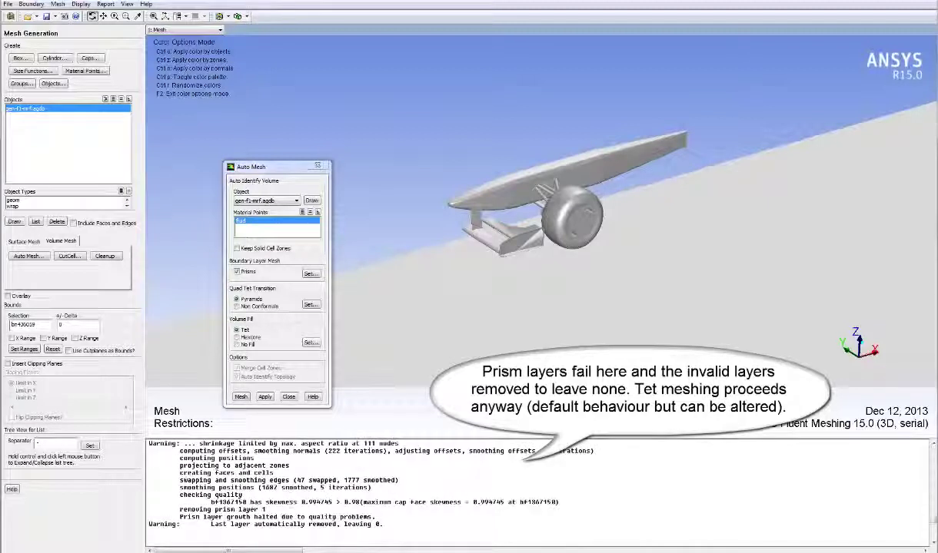
left_click_drag(177, 514, 395, 525)
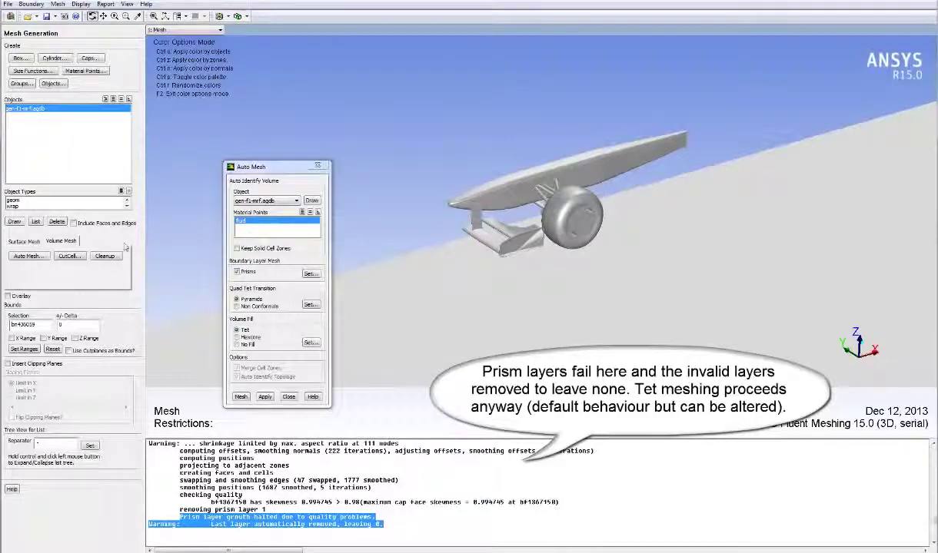
left_click(319, 167)
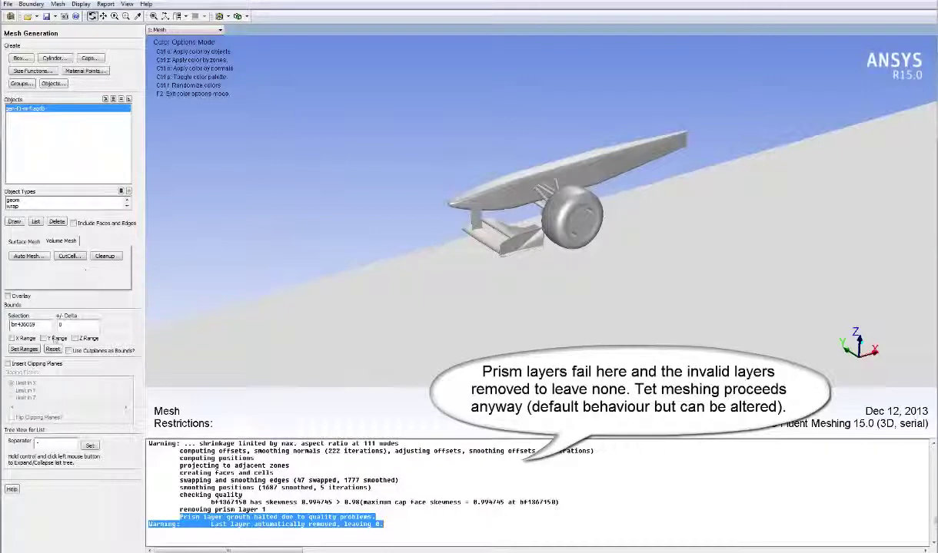
Step: Pick a position at the lower front corner of the front wing's endplate and set the display bounds from it
middle_click_drag(461, 163, 598, 268)
left_click_drag(536, 221, 711, 240)
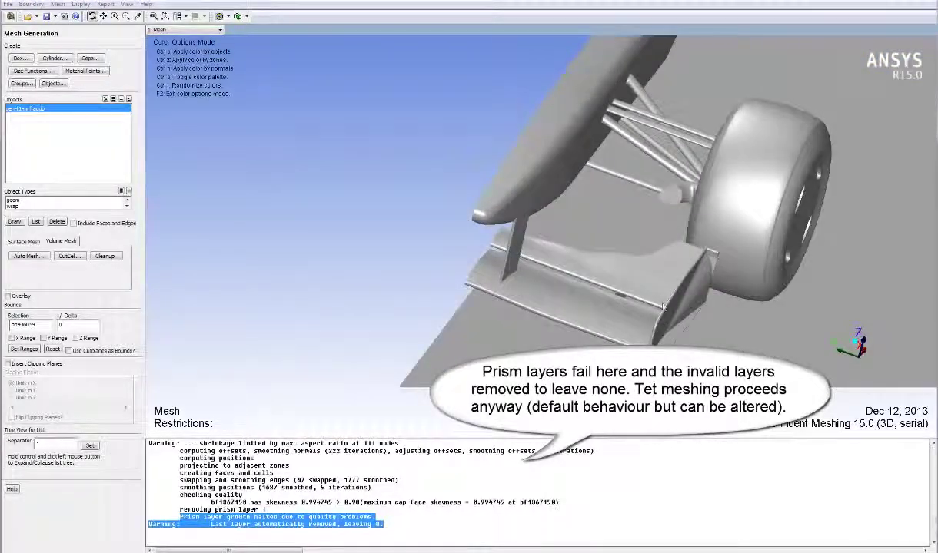
key("ctrl+x")
right_click(625, 292)
left_click_drag(621, 295, 469, 252)
left_click(28, 350)
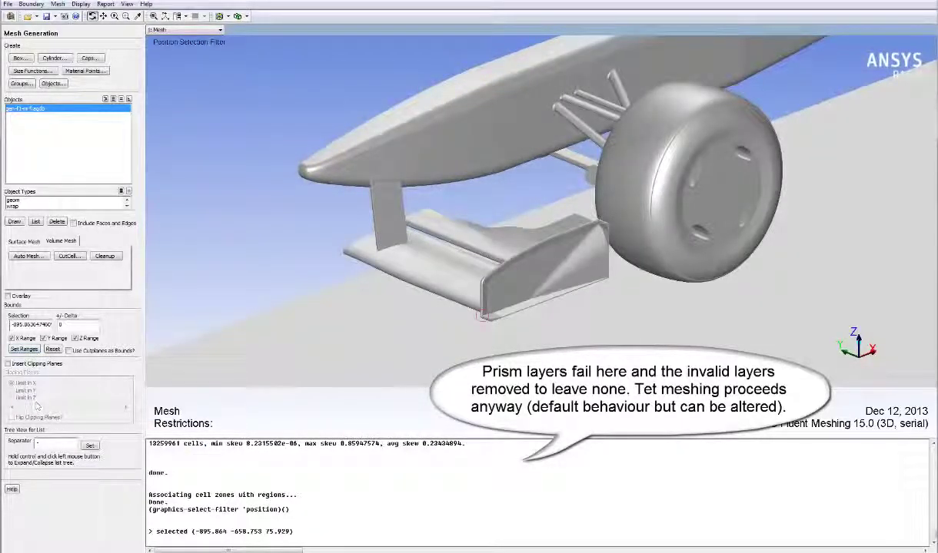
Step: Remove the X and Z bounds and redraw the mesh object limited to the Y range only
left_click(14, 223)
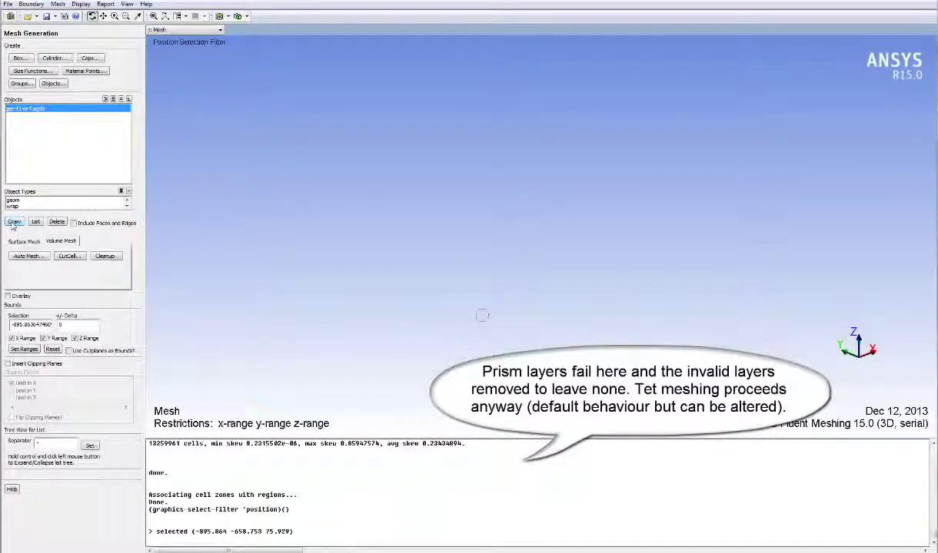
left_click(23, 340)
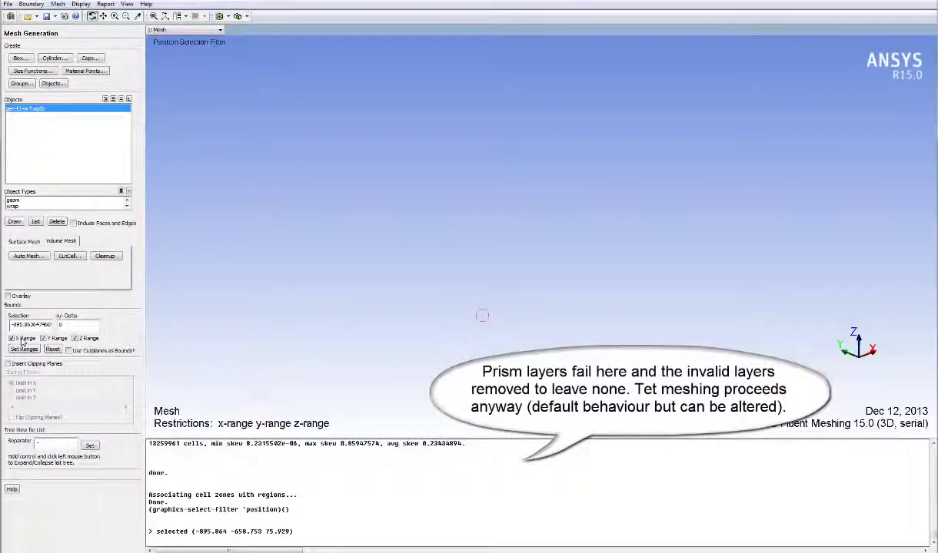
left_click(75, 339)
left_click(14, 222)
left_click_drag(472, 321, 520, 224)
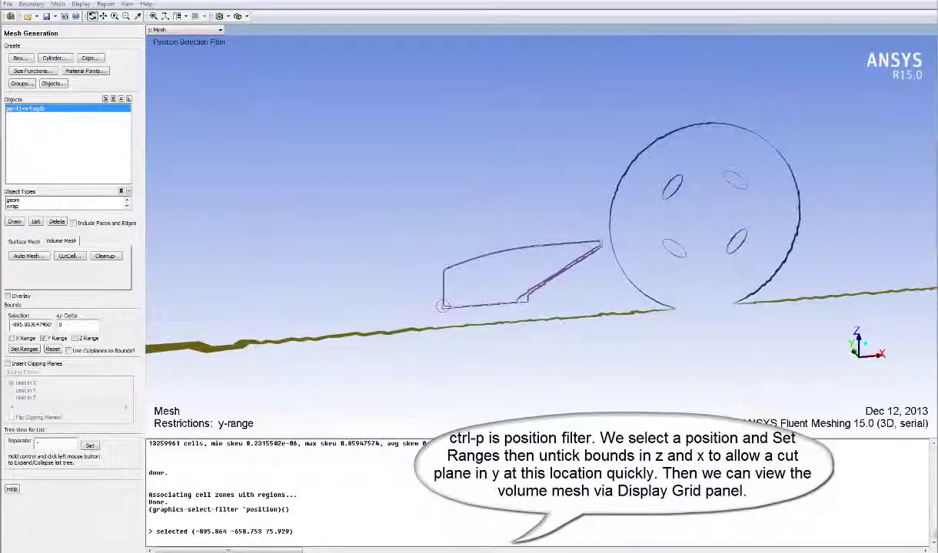
Step: Display the bounded cells of the fluid cell zone on the Y cut through the picked position
left_click(81, 4)
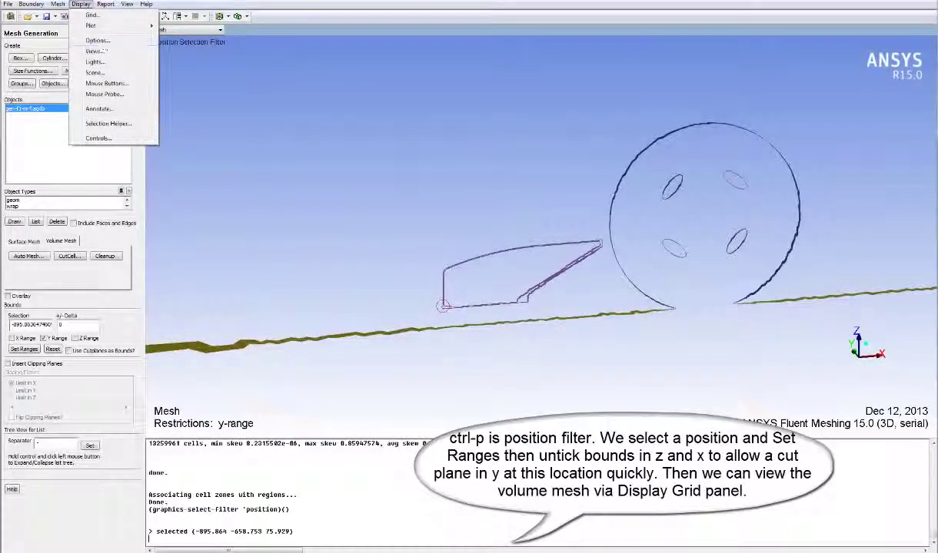
left_click(91, 14)
left_click(259, 391)
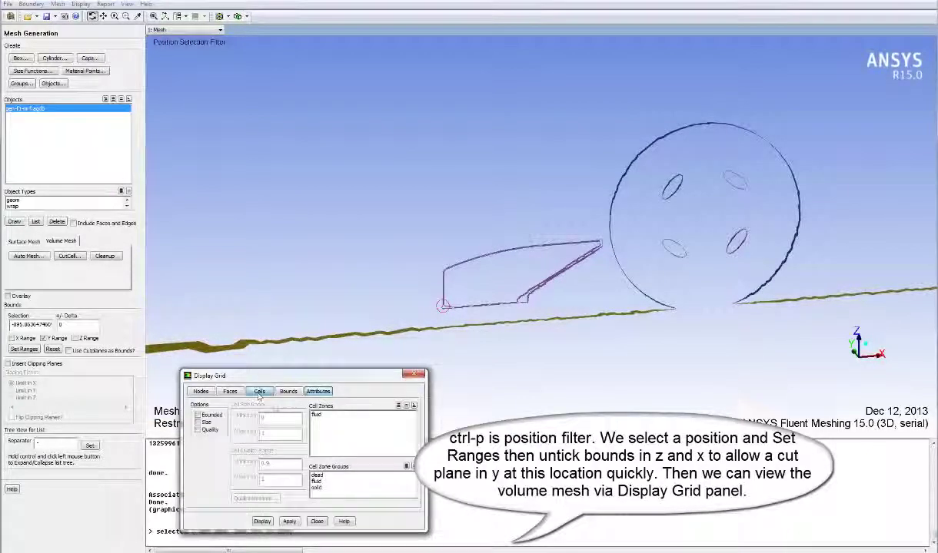
left_click(326, 416)
left_click(214, 416)
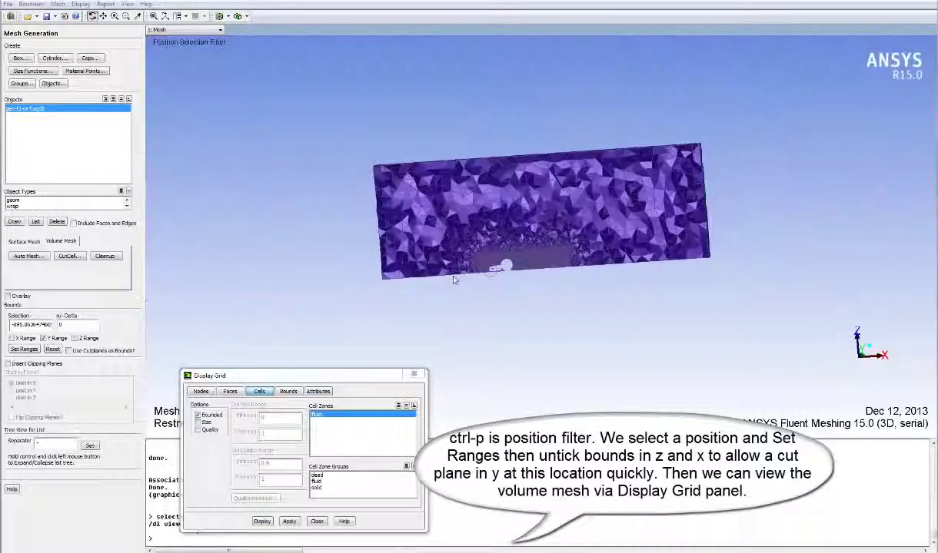
Step: Report the mesh size and check the volume mesh's cell count
left_click(105, 4)
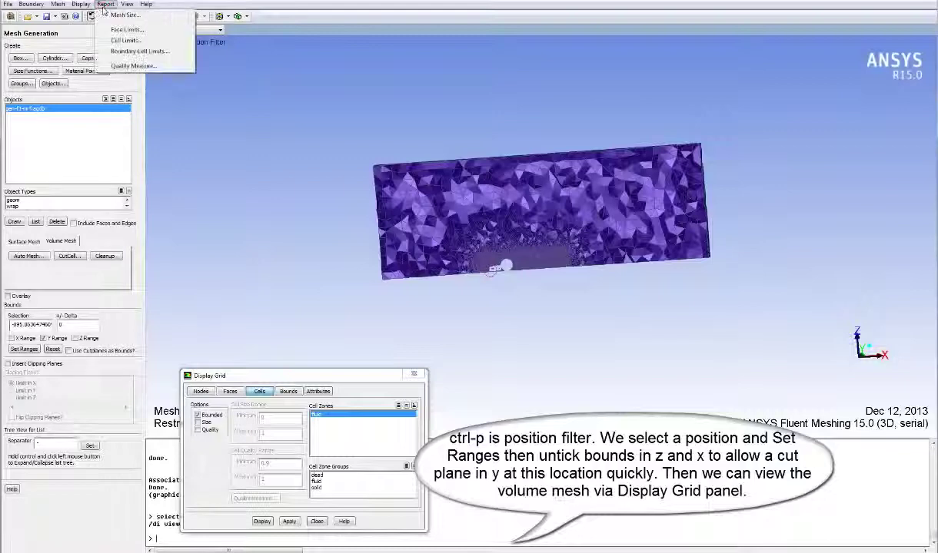
left_click(114, 15)
left_click(440, 312)
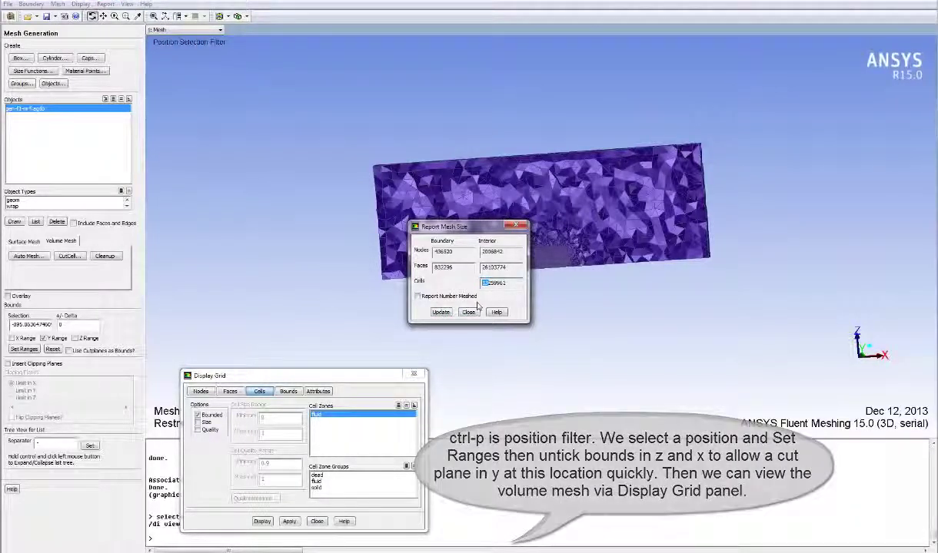
left_click(468, 312)
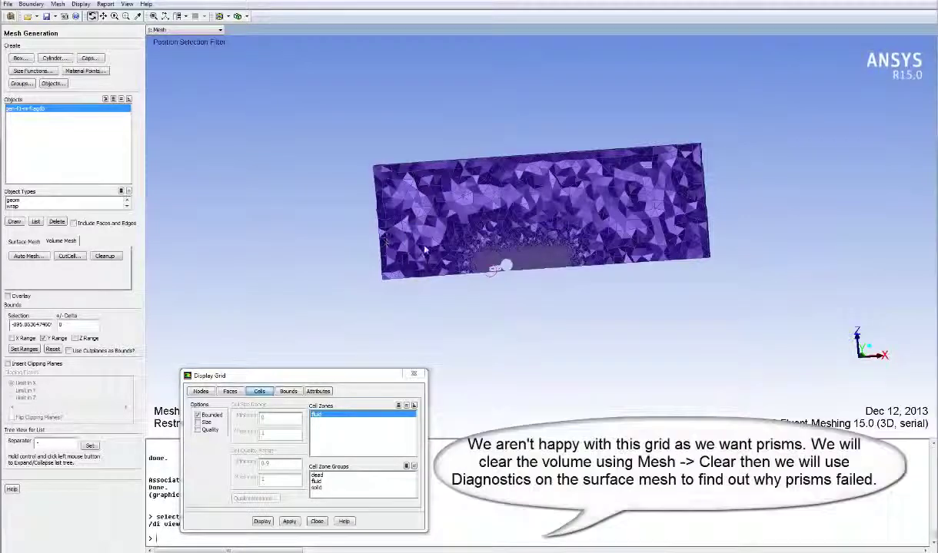
Step: Clear the volume mesh and report the mesh size to check the remaining cell count
left_click(421, 375)
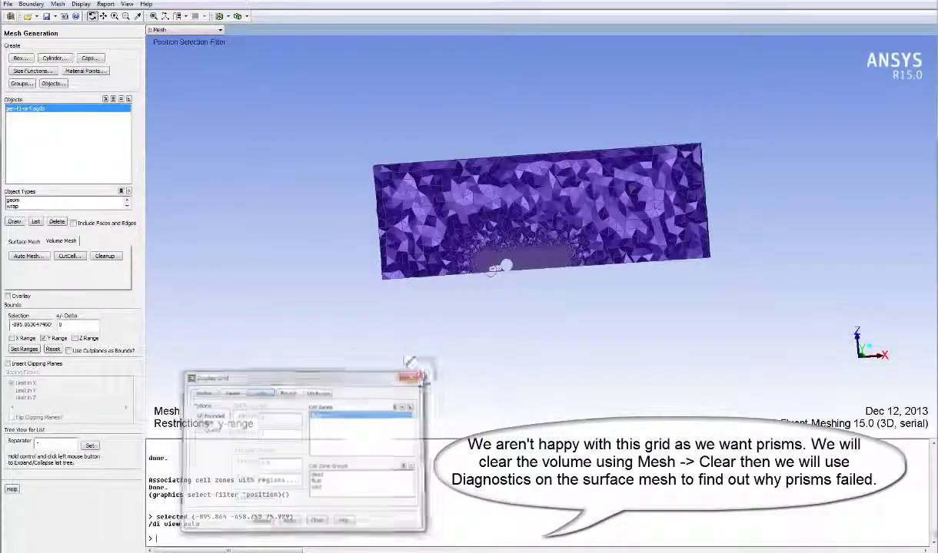
left_click(58, 4)
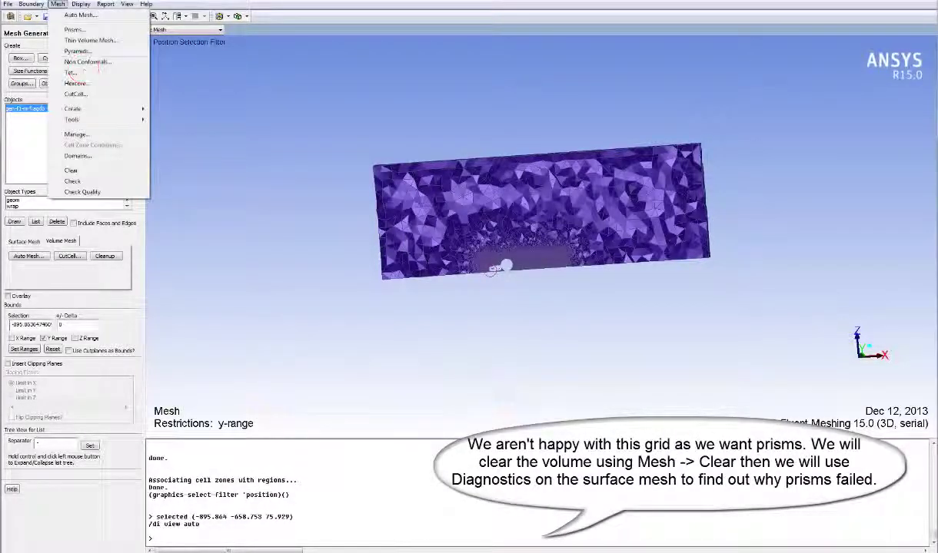
left_click(90, 175)
left_click(449, 289)
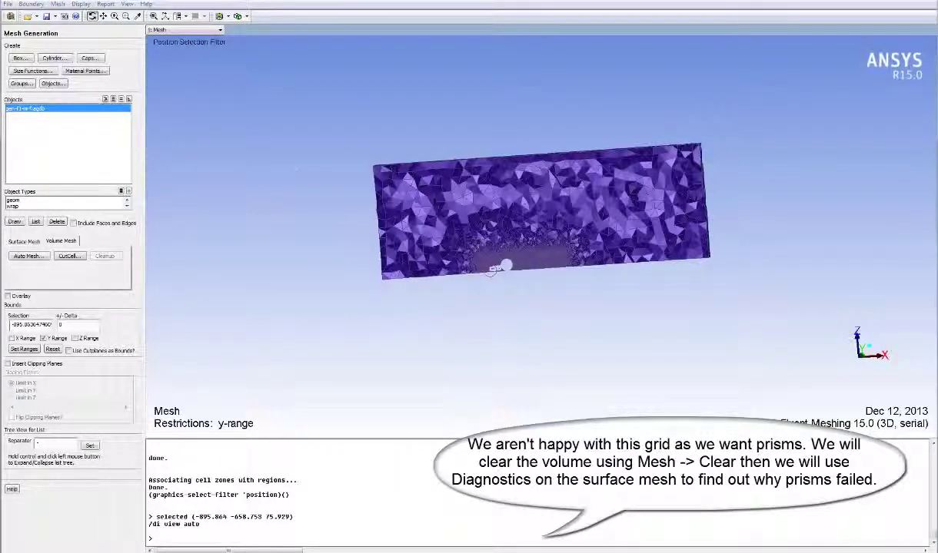
left_click(106, 4)
left_click(114, 15)
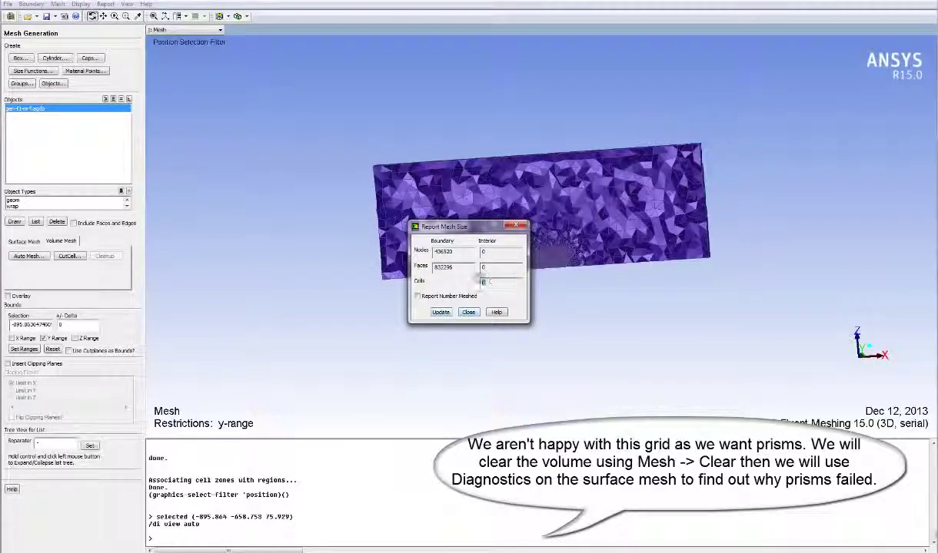
left_click(468, 312)
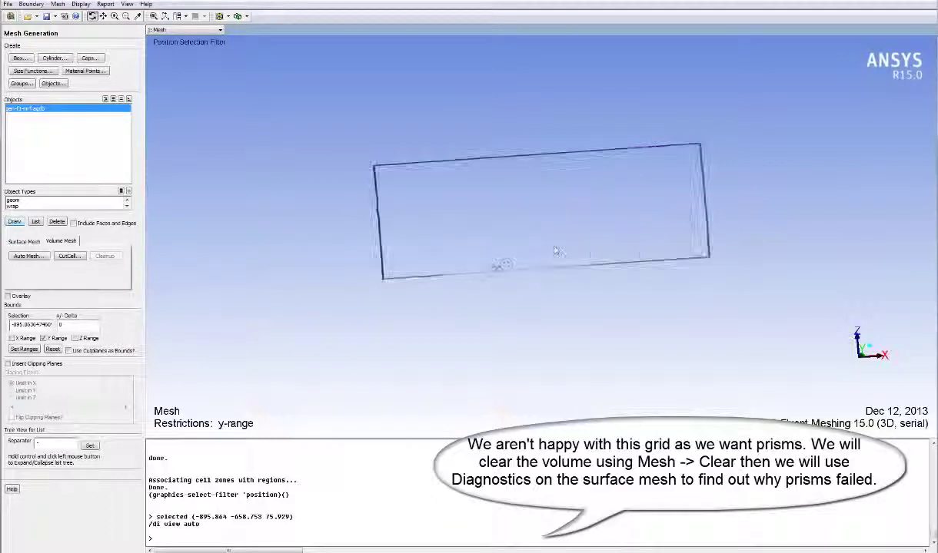
Step: Clear the selections, remove the Y range bound and redraw the mesh object without restrictions
left_click_drag(555, 251, 608, 250)
key("F2")
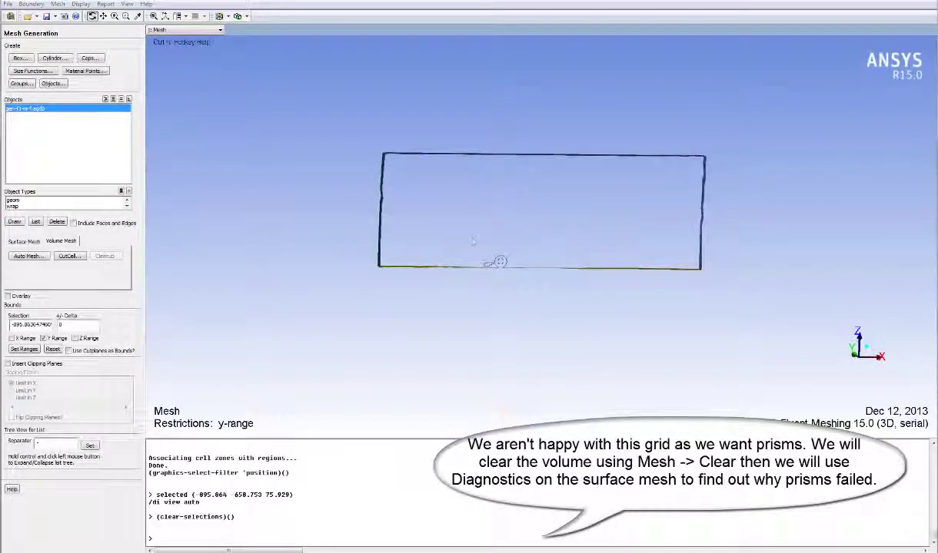
middle_click_drag(478, 276, 512, 244)
left_click_drag(512, 246, 480, 247)
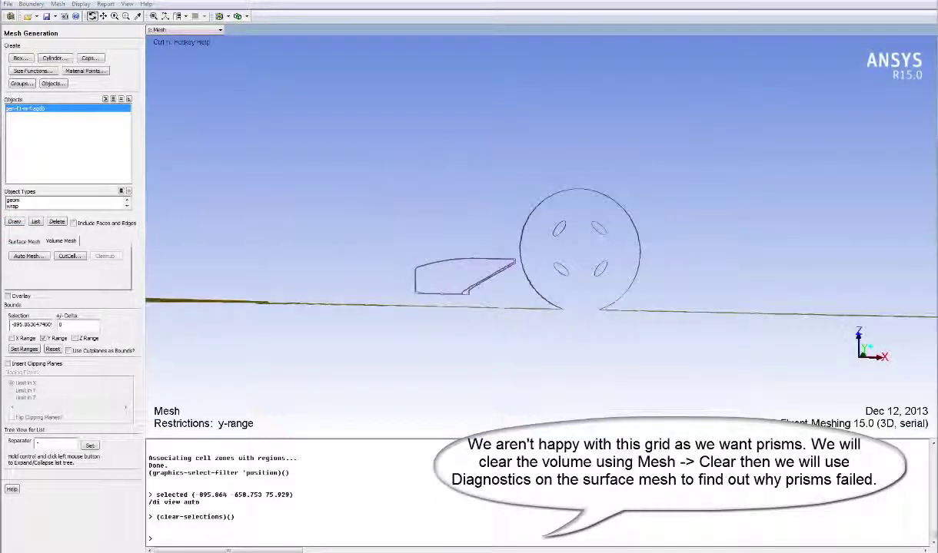
left_click(24, 349)
left_click(56, 338)
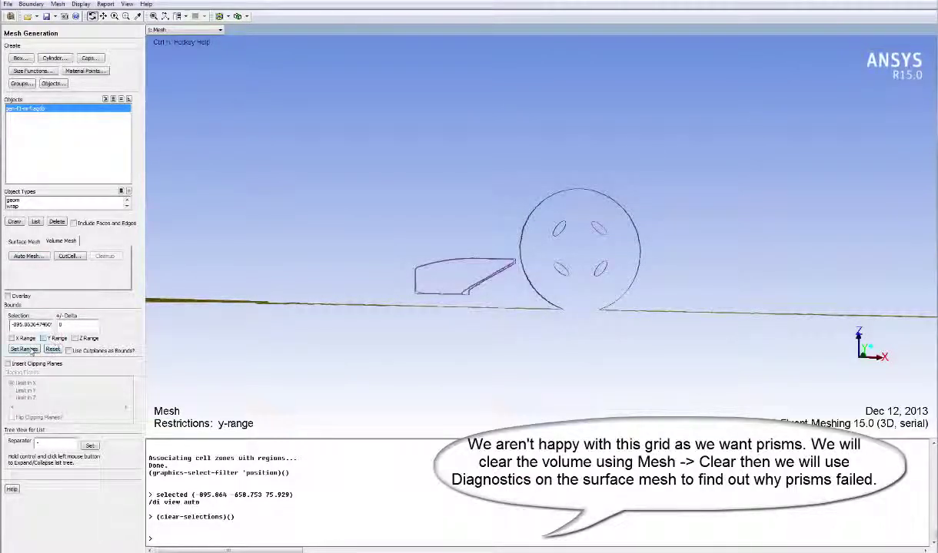
left_click(14, 221)
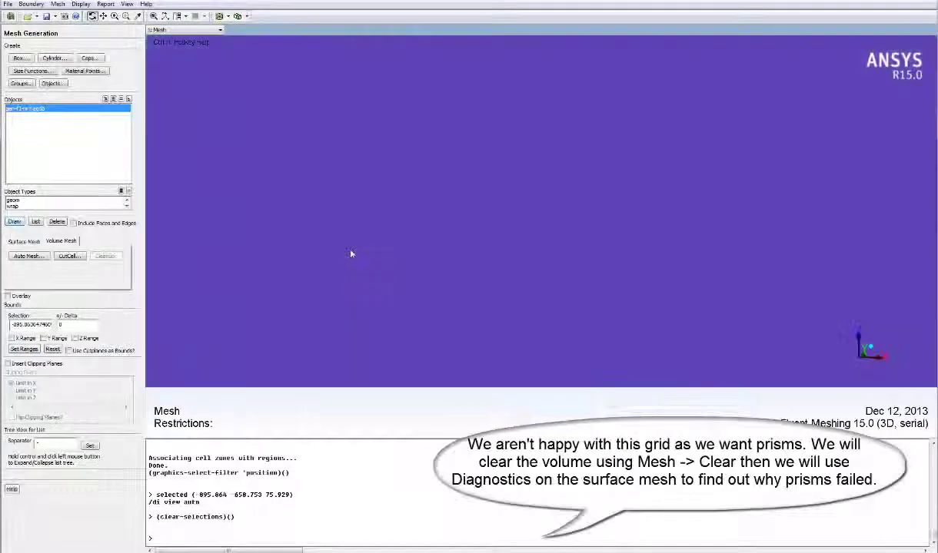
Step: Open the surface mesh diagnostics for face connectivity and mark non-manifold faces on the mesh object
left_click(24, 240)
left_click(25, 254)
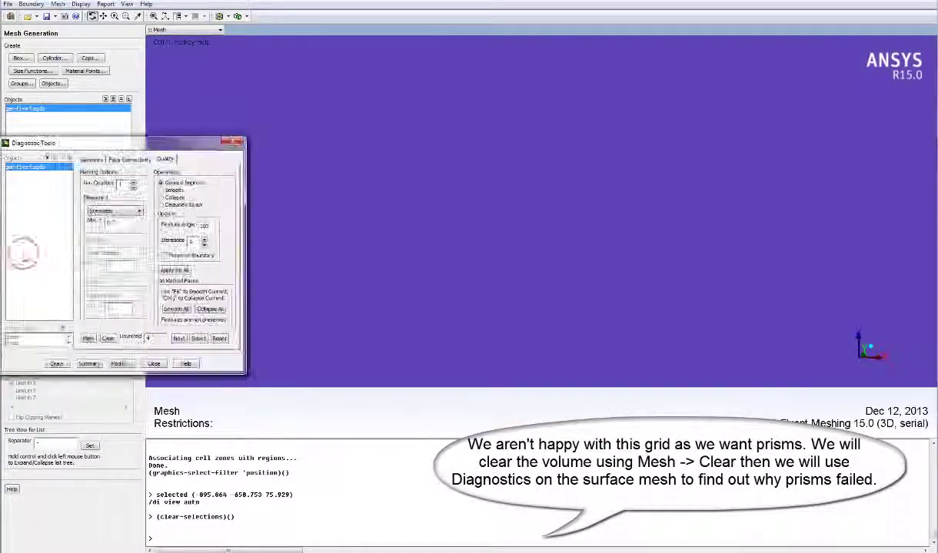
left_click(134, 159)
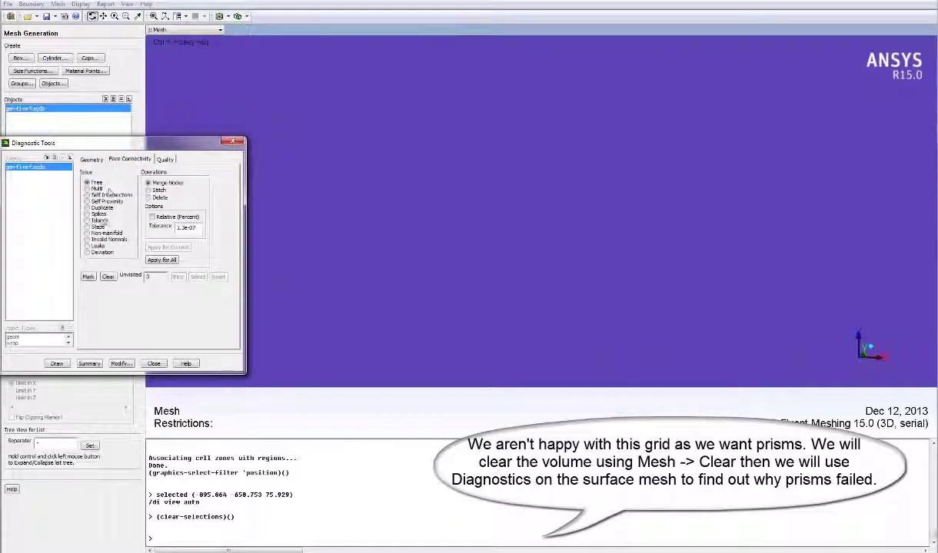
left_click(101, 232)
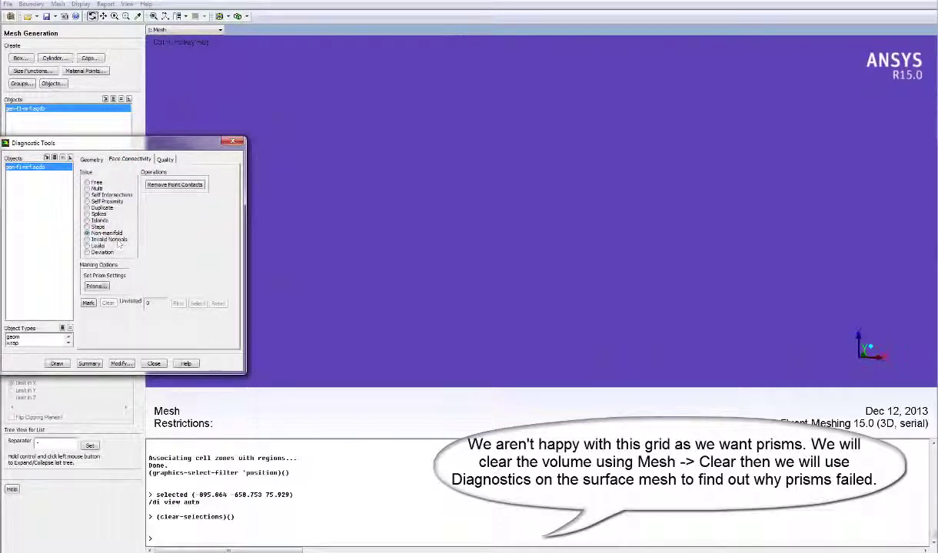
left_click(88, 303)
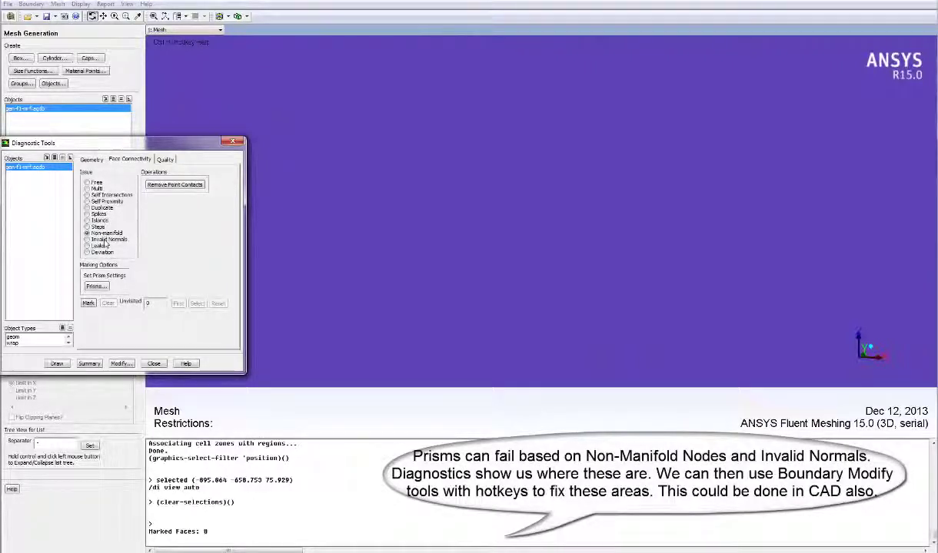
Step: Mark the faces with invalid normals and go through the marked groups up to the one where the purple and dark red surfaces meet
left_click(105, 241)
left_click(88, 303)
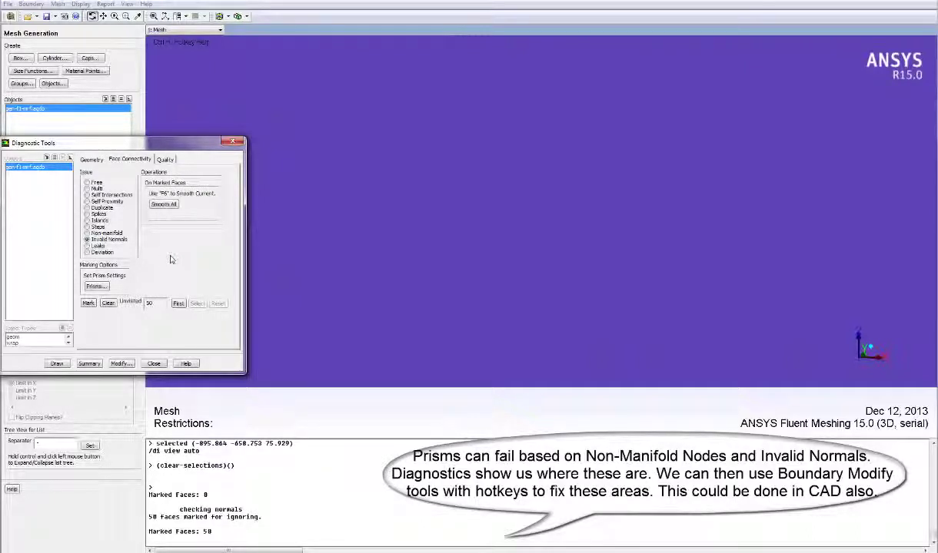
left_click(177, 303)
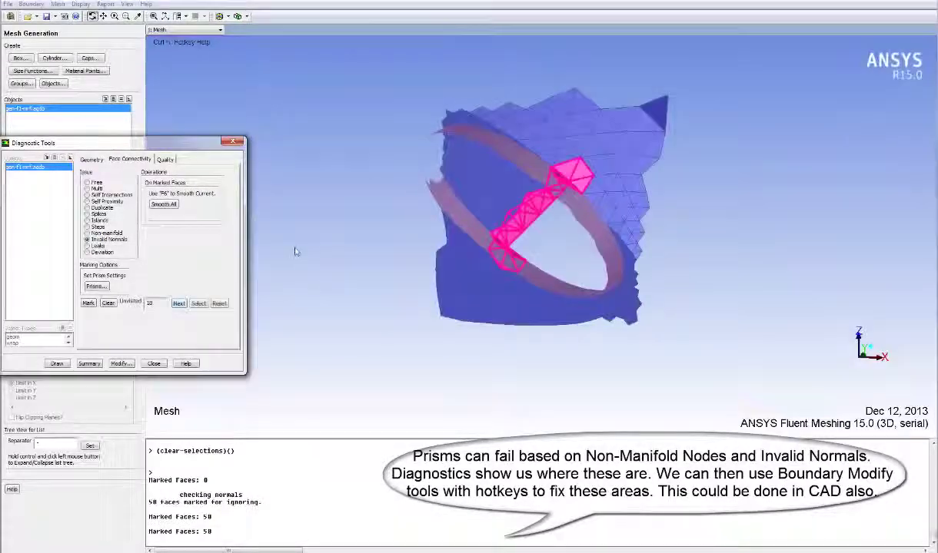
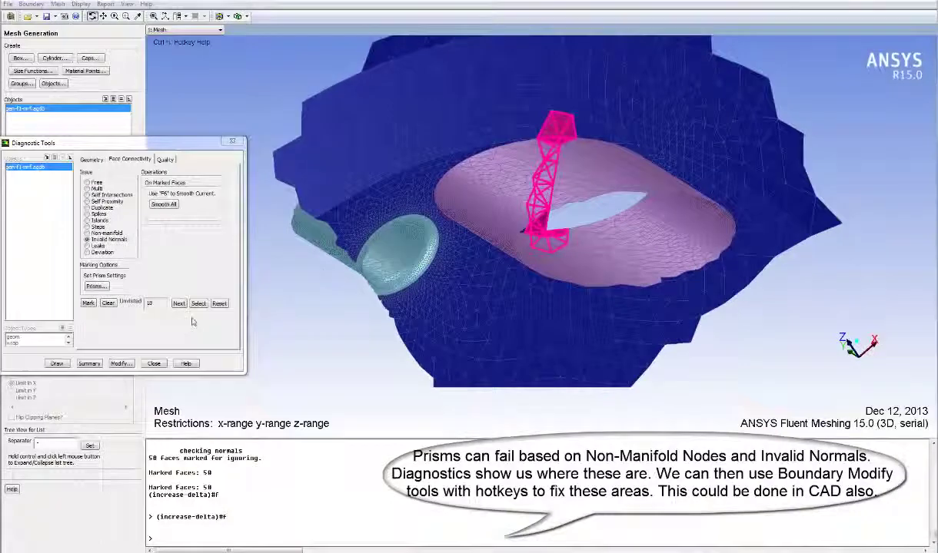
left_click_drag(612, 243, 350, 171)
left_click_drag(461, 167, 480, 181)
middle_click_drag(530, 146, 634, 232)
left_click_drag(634, 233, 588, 212)
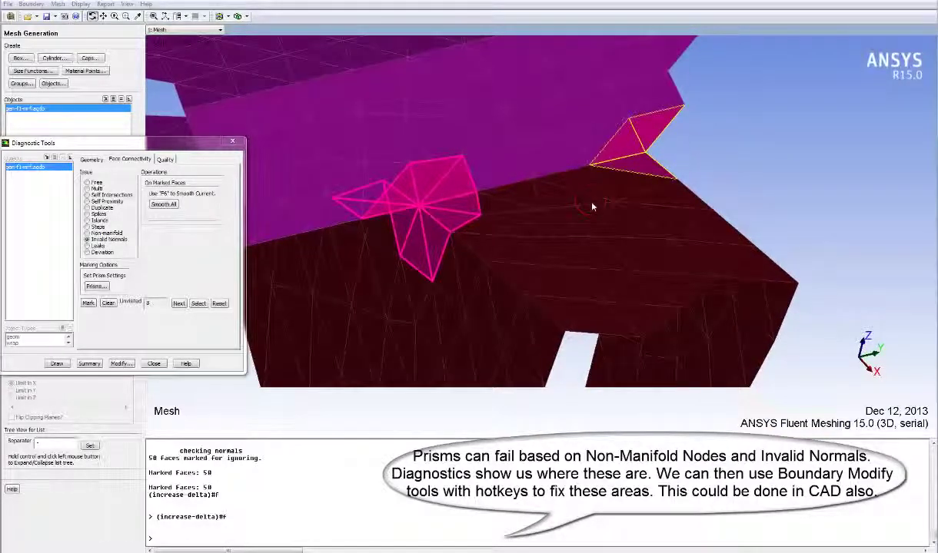
Step: Delete the faces on both sides of the shared edge between the two marked spots where the purple and dark red surfaces meet
key("F2")
left_click_drag(550, 209, 369, 223)
left_click_drag(476, 215, 498, 196)
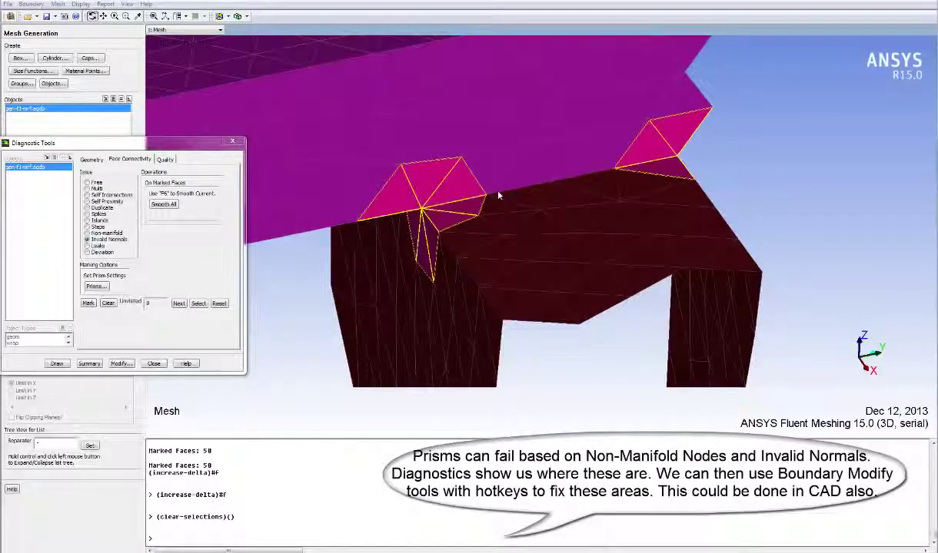
key("ctrl+f")
right_click(452, 219)
right_click(466, 206)
right_click(505, 205)
right_click(529, 195)
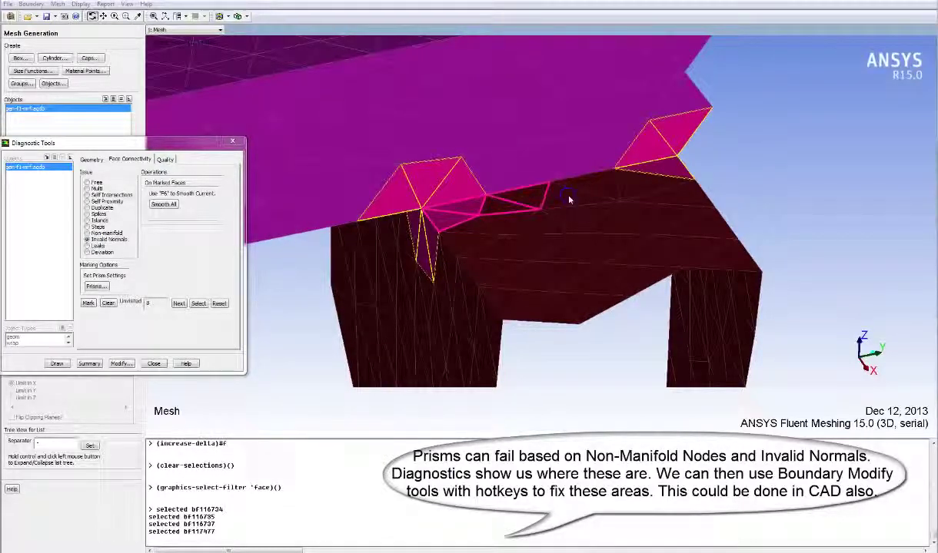
right_click(571, 198)
right_click(601, 186)
right_click(642, 184)
right_click(660, 172)
right_click(645, 152)
right_click(618, 144)
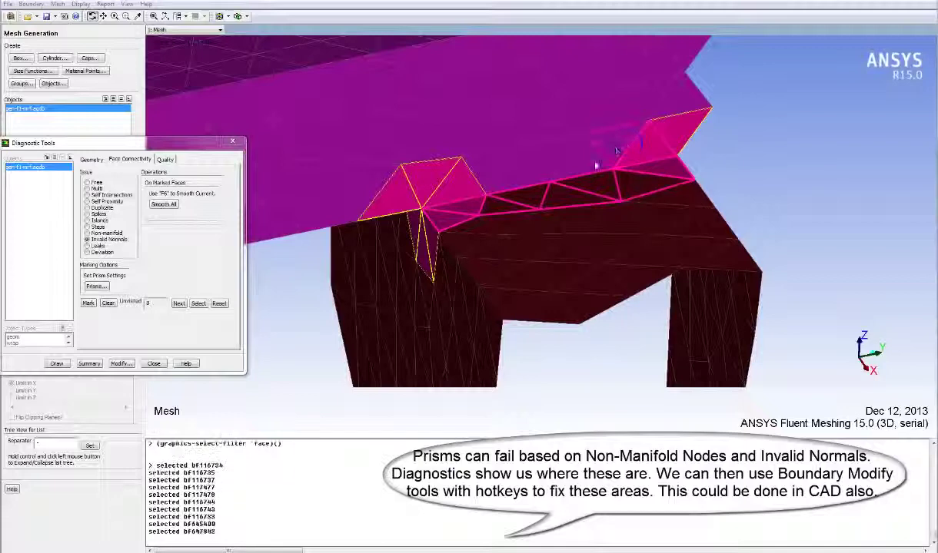
right_click(590, 160)
right_click(562, 154)
right_click(528, 177)
right_click(498, 166)
right_click(464, 182)
right_click(432, 176)
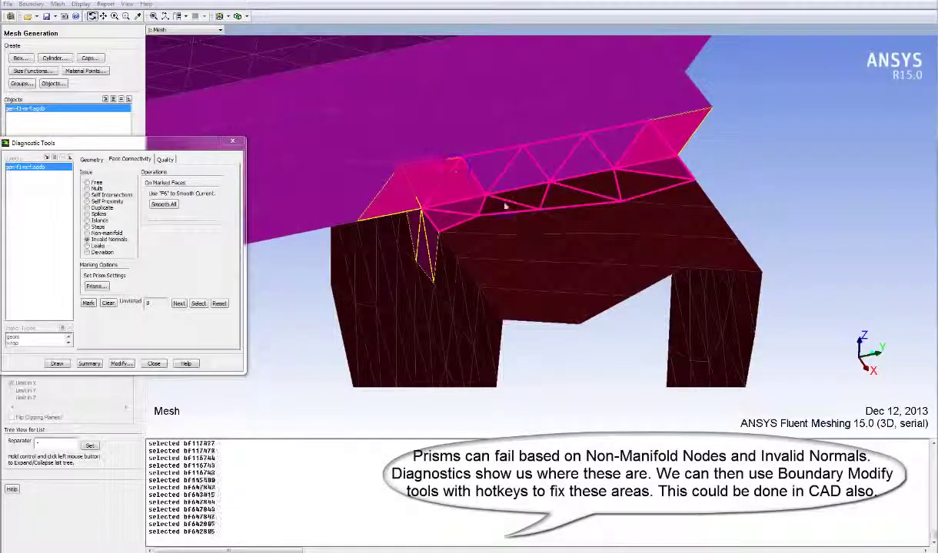
key("ctrl+w")
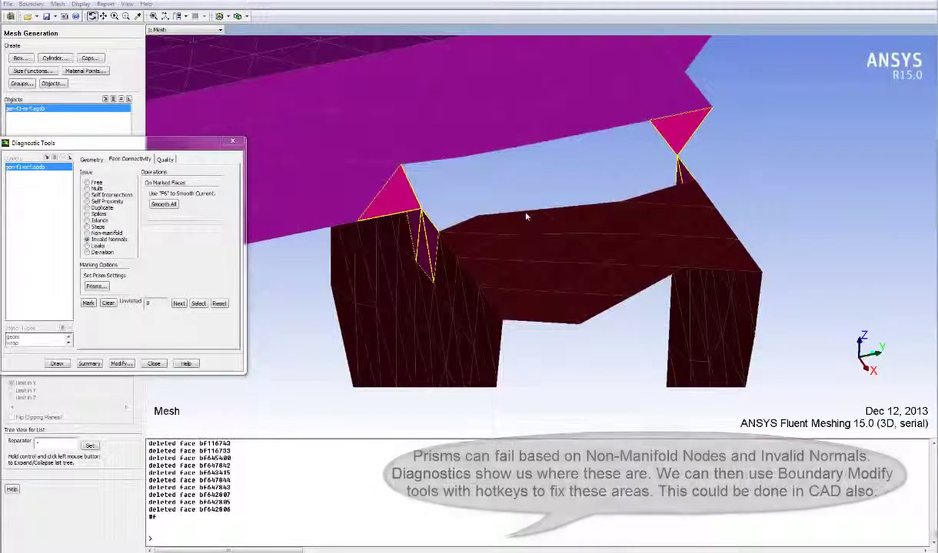
Step: Redraw the mesh around the opened gap with its free faces highlighted
left_click(228, 15)
left_click(237, 36)
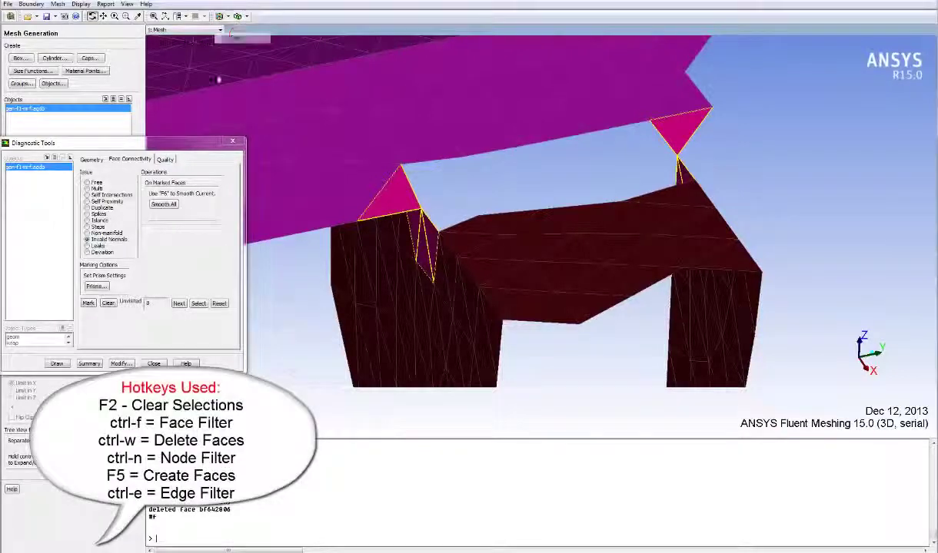
left_click(57, 363)
mouse_move(634, 216)
left_mouse_down()
mouse_move(606, 234)
mouse_move(619, 192)
left_mouse_up()
Step: Create a triangular face from three picked nodes at each end of the gap
key("ctrl+n")
right_click(439, 226)
right_click(420, 207)
right_click(406, 164)
right_click(404, 162)
key("F5")
right_click(681, 179)
right_click(670, 165)
right_click(647, 128)
key("F5")
left_click_drag(665, 209, 632, 136)
Step: Switch the selection filter to edges and check the Caps controls for the separate zone and remesh options
key("ctrl+e")
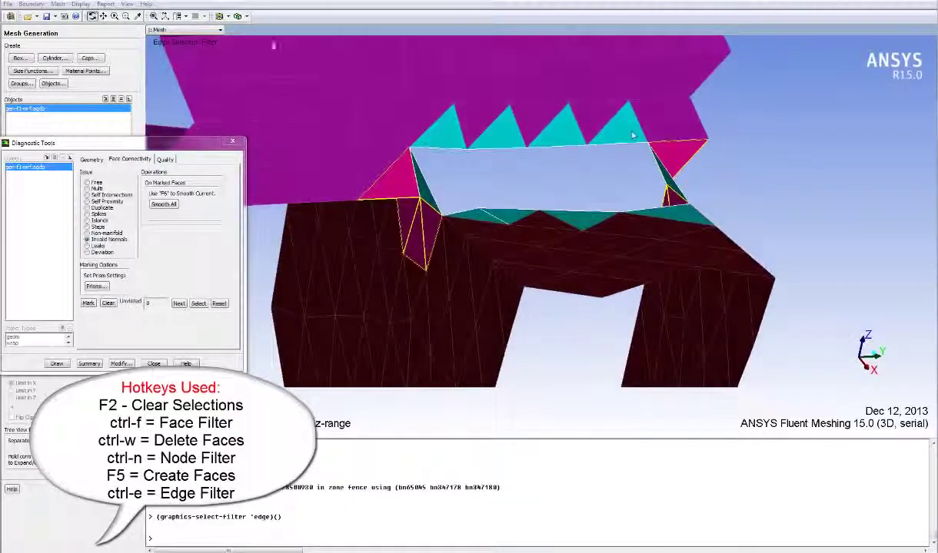
left_click(81, 4)
left_click(124, 139)
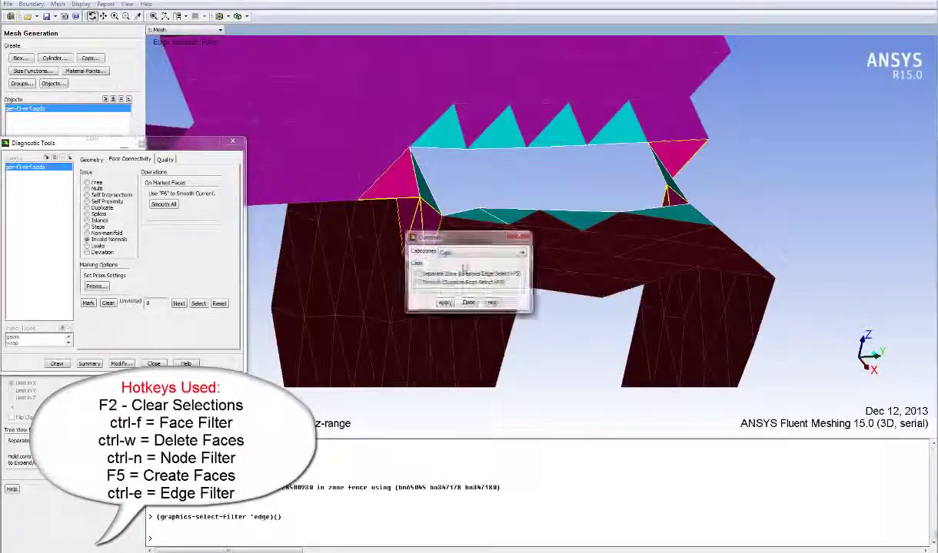
left_click(478, 254)
left_click(465, 259)
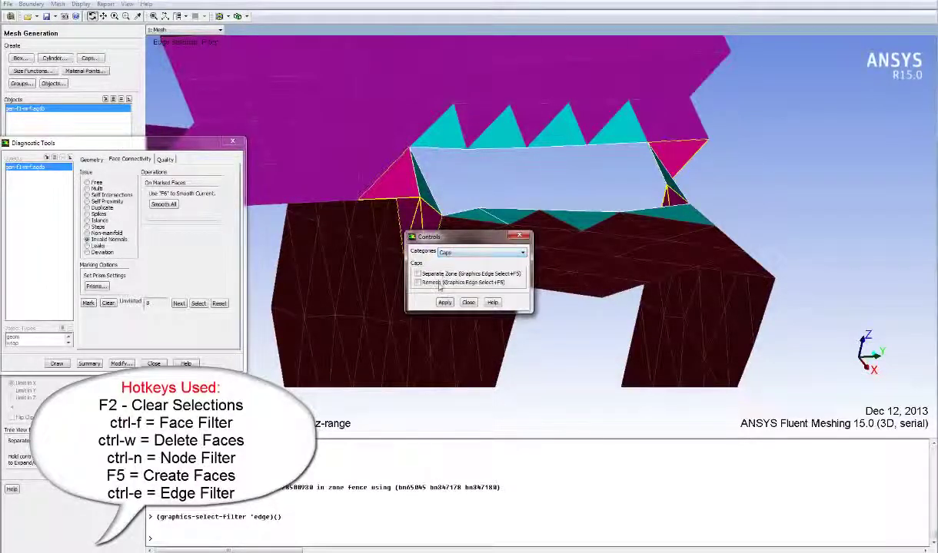
left_click(469, 302)
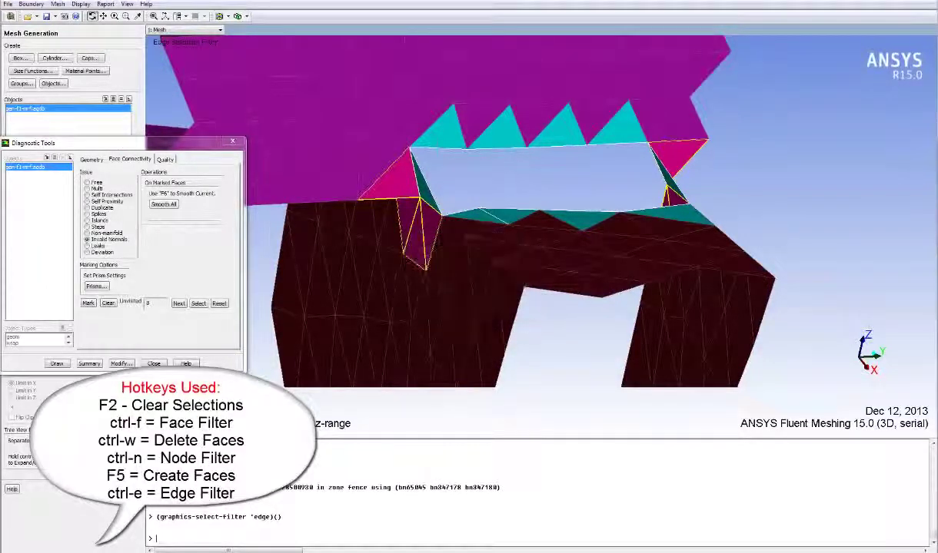
Step: Cap the gap with new faces from a selected free edge on its purple border
left_click(501, 152)
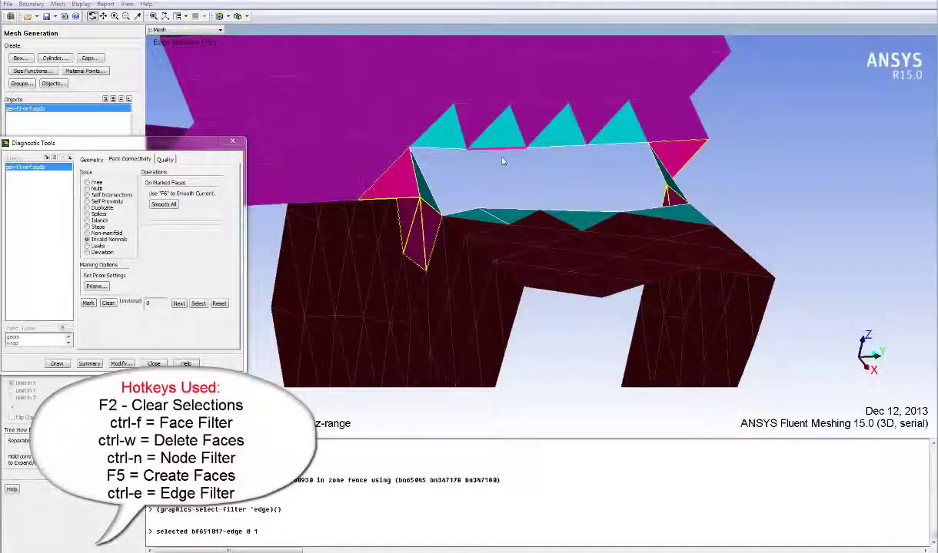
key("F5")
left_click_drag(503, 160, 682, 246)
middle_click_drag(682, 252, 584, 228)
left_click_drag(585, 228, 523, 217)
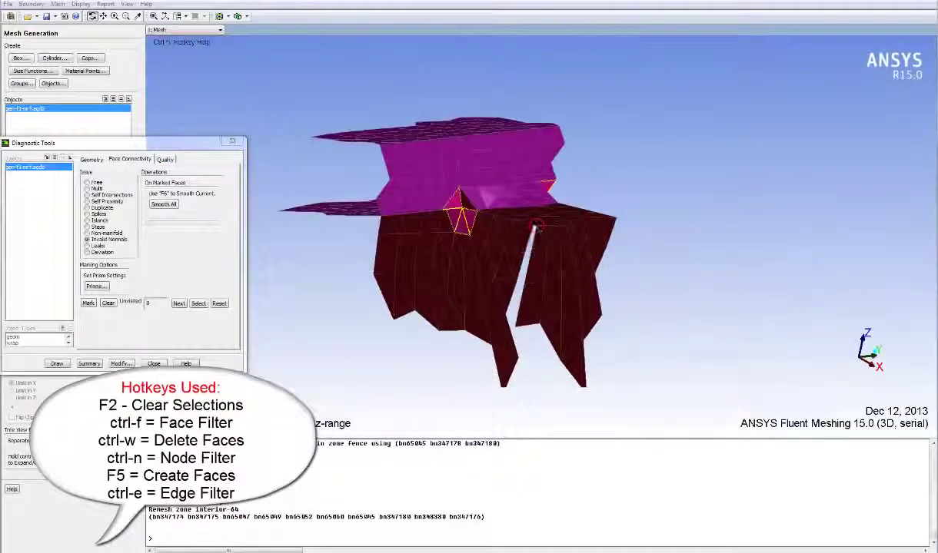
Step: Examine the patched transition between the purple and dark red surfaces from several angles, with a wider displayed region
middle_click_drag(596, 215, 558, 186)
scroll(584, 199, "up", 10)
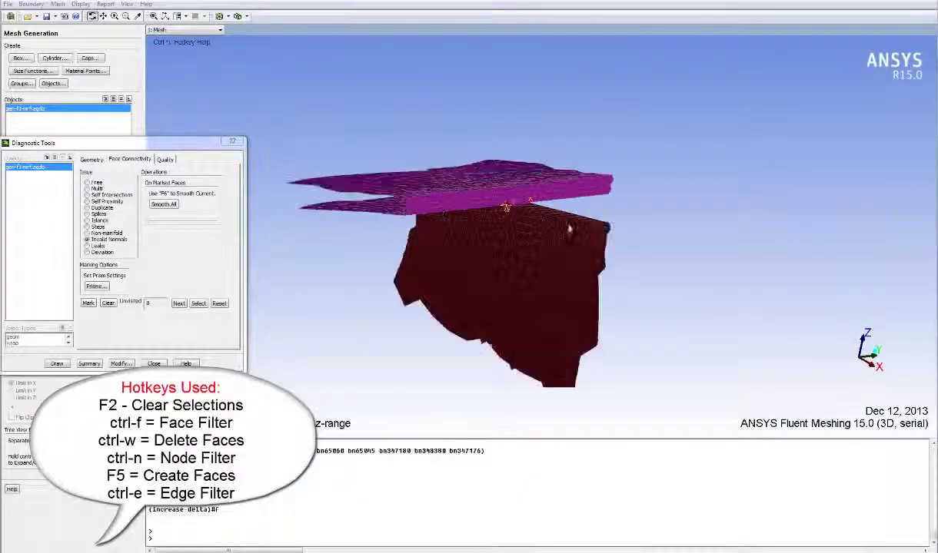
left_click_drag(600, 268, 426, 239)
scroll(622, 295, "down", 5)
scroll(641, 248, "up", 4)
key("Up")
key("Up")
key("Up")
middle_click_drag(639, 263, 550, 196)
left_click_drag(550, 218, 503, 200)
middle_click_drag(504, 198, 556, 223)
middle_click(618, 224)
left_click_drag(617, 224, 591, 257)
middle_click_drag(498, 191, 563, 221)
middle_click(498, 196)
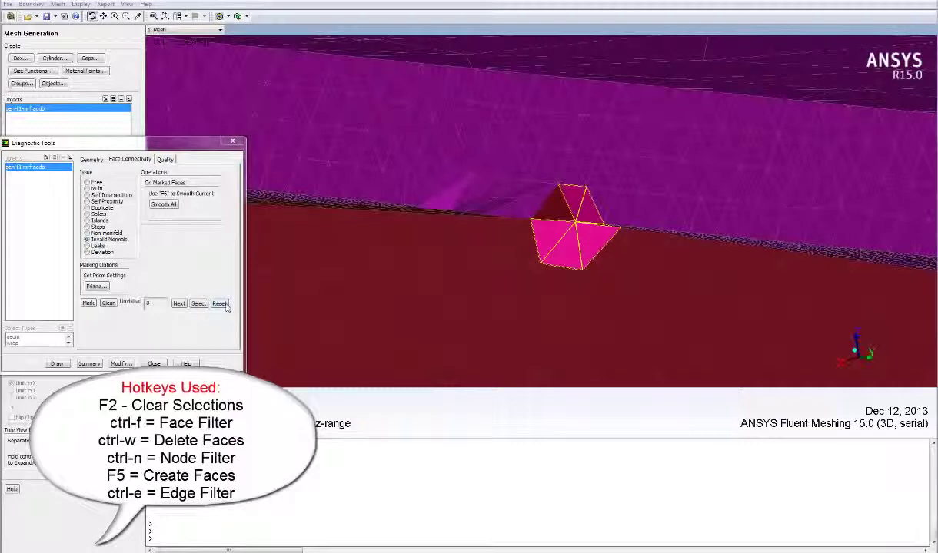
Step: Clear the old marks, mark the invalid normals again and redraw the patched area
left_click(107, 303)
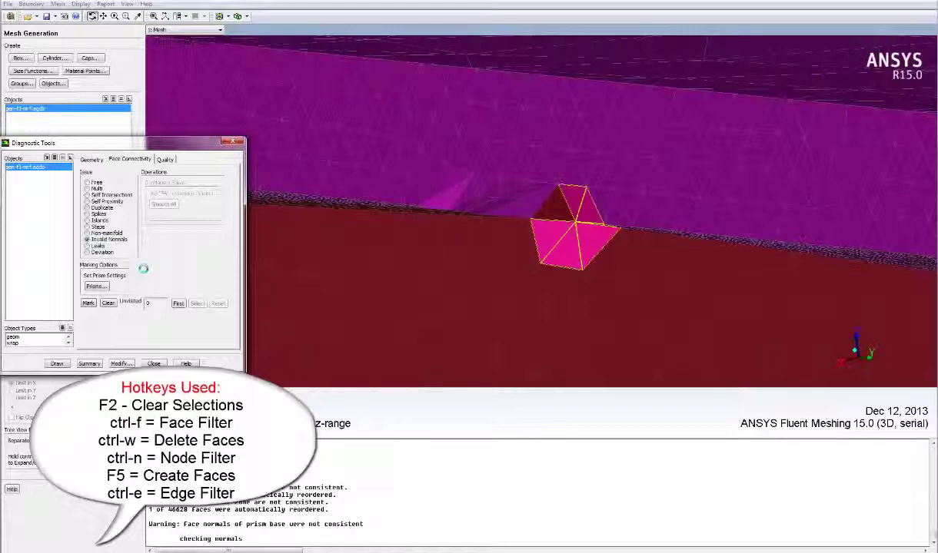
left_click(57, 363)
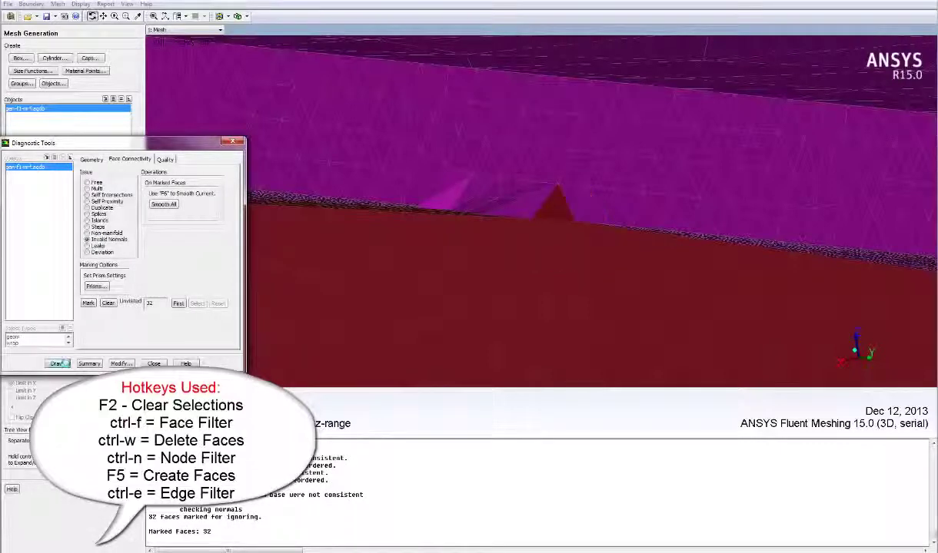
left_click_drag(534, 194, 347, 216)
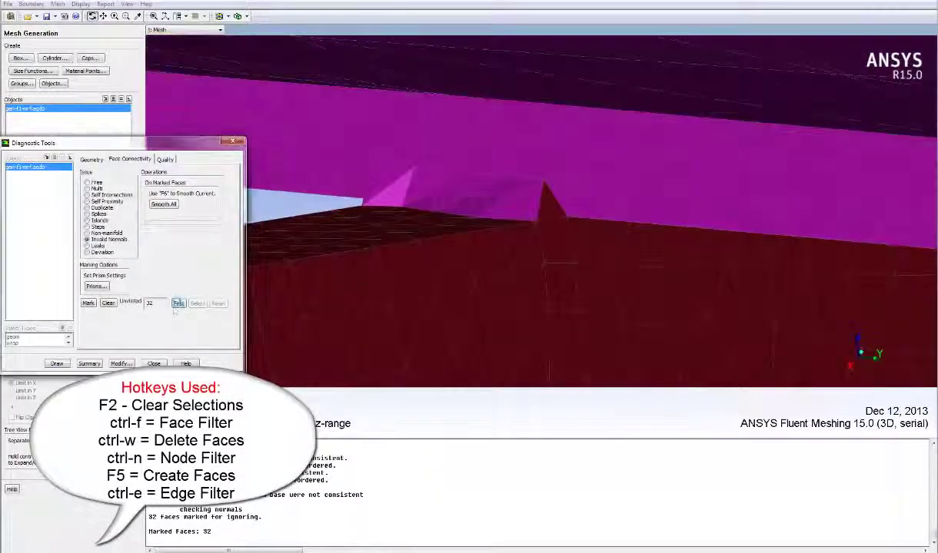
Step: Display the first newly marked group of invalid-normal faces and inspect it from several angles
left_click(176, 305)
left_click_drag(596, 222, 386, 242)
middle_click_drag(436, 196, 631, 299)
left_click_drag(533, 278, 649, 263)
middle_click_drag(596, 277, 486, 164)
left_click_drag(482, 164, 496, 213)
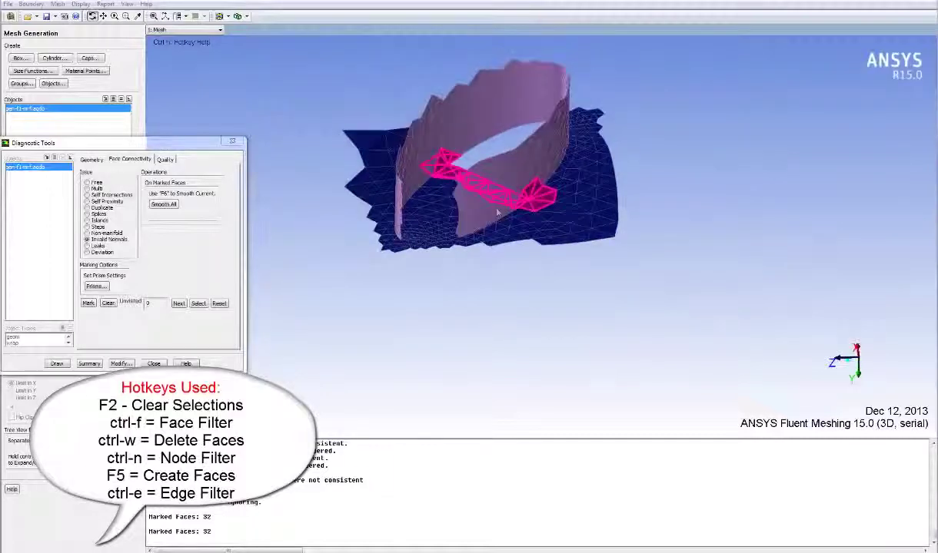
Step: Delete the highlighted group of invalid-normal faces at the purple ring's transition to the blue surface
scroll(500, 236, "up", 5)
scroll(465, 160, "down", 5)
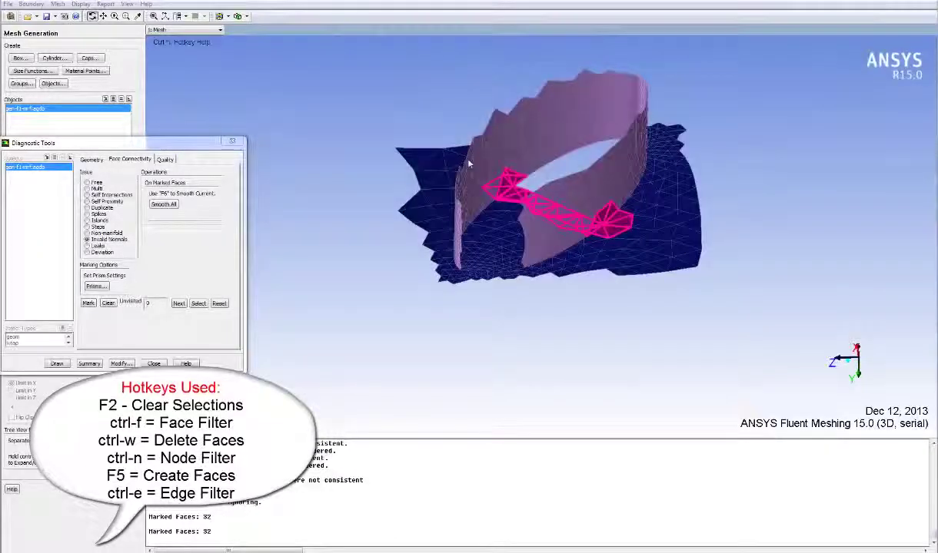
key("ctrl+w")
Step: Enclose the mesh patch covering part of the ring's opening with a polygon selection and delete its faces
left_click_drag(469, 164, 531, 215)
left_click_drag(500, 154, 442, 189)
middle_click_drag(442, 189, 530, 259)
left_click_drag(538, 262, 530, 289)
middle_click_drag(531, 289, 492, 253)
left_click_drag(492, 254, 556, 234)
key("ctrl+f")
key("F4")
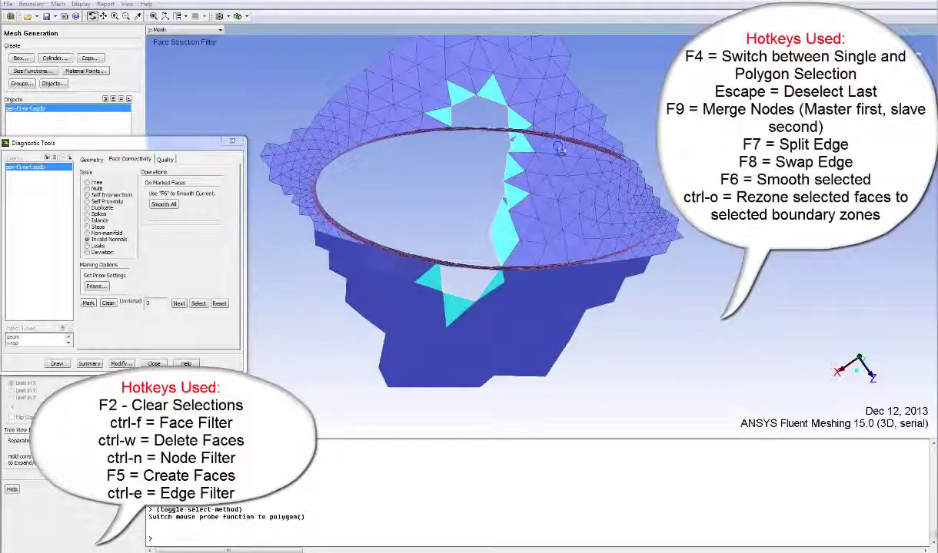
left_click(617, 160)
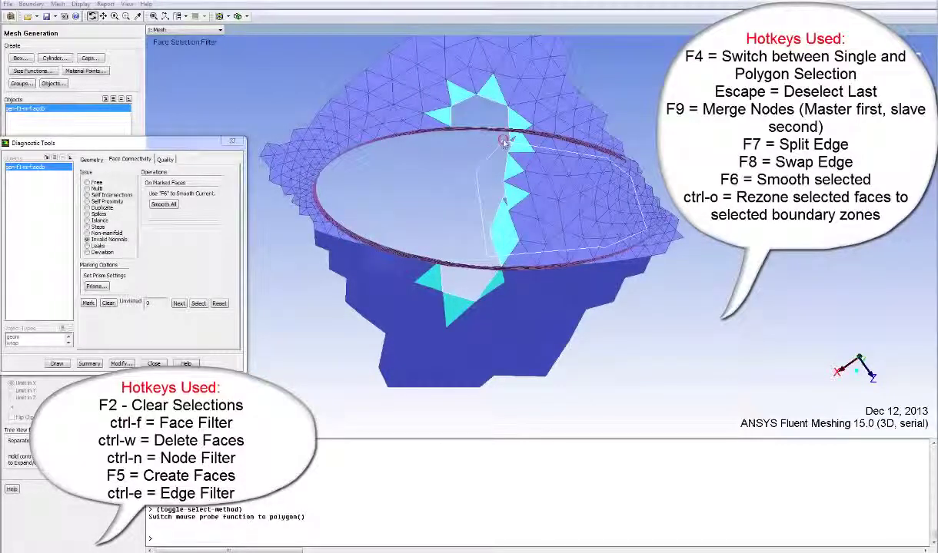
left_click(504, 143)
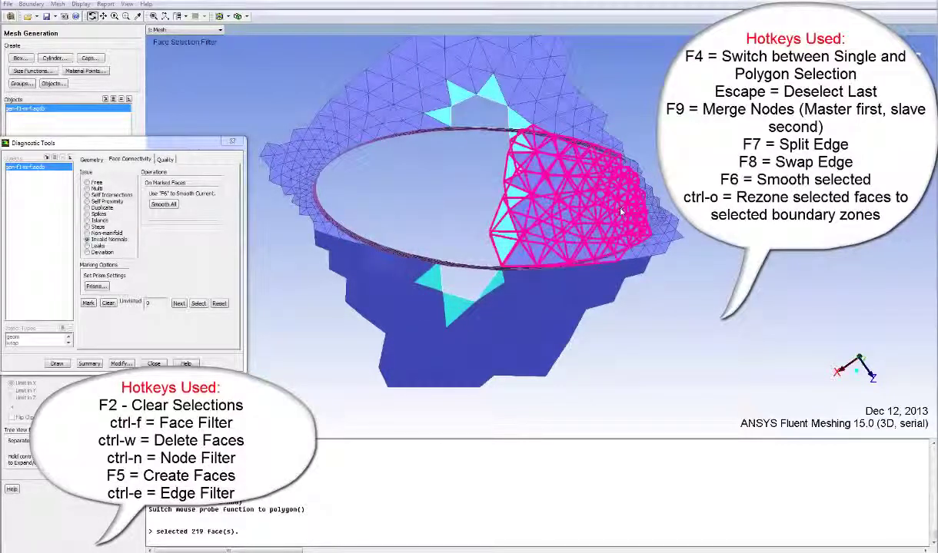
key("ctrl+w")
left_click_drag(541, 263, 585, 240)
middle_click_drag(486, 136, 574, 211)
middle_click_drag(675, 369, 518, 278)
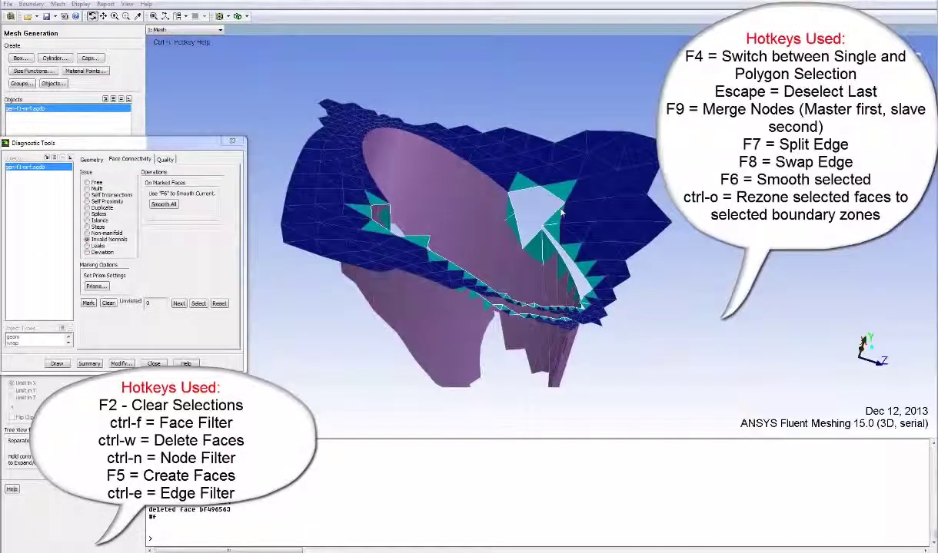
key("ctrl+f")
right_click(545, 219)
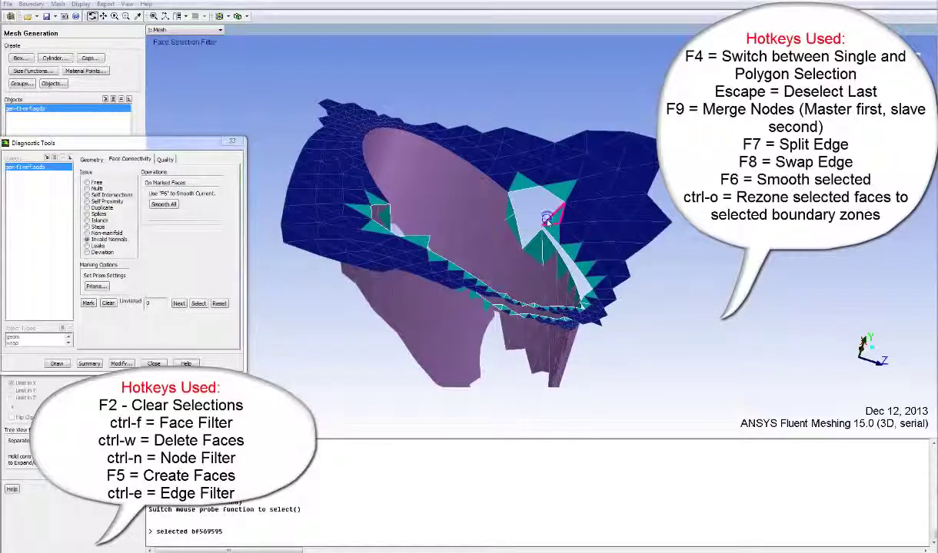
key("Escape")
Step: Create two adjacent car-wheel faces from sets of three border nodes to fill the notch beside the purple ring
key("ctrl+n")
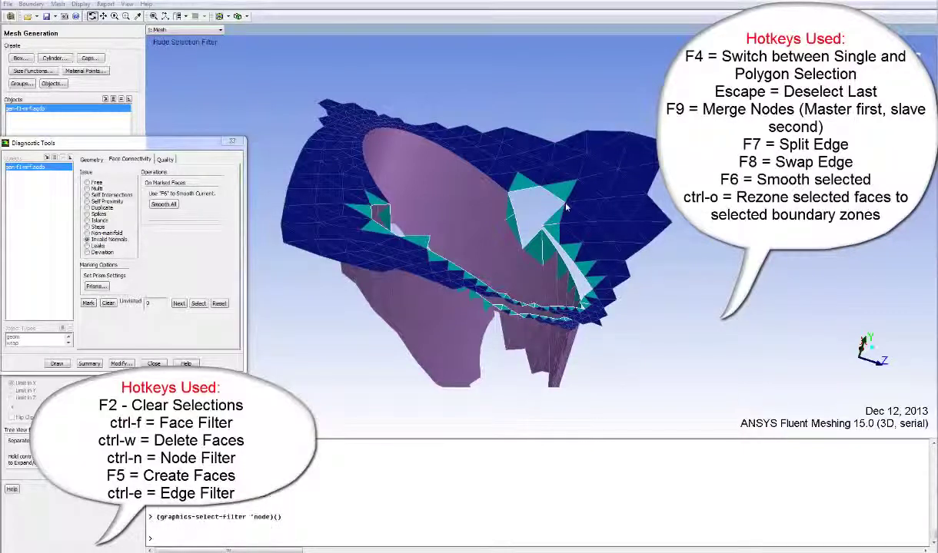
right_click(556, 219)
right_click(567, 203)
right_click(541, 224)
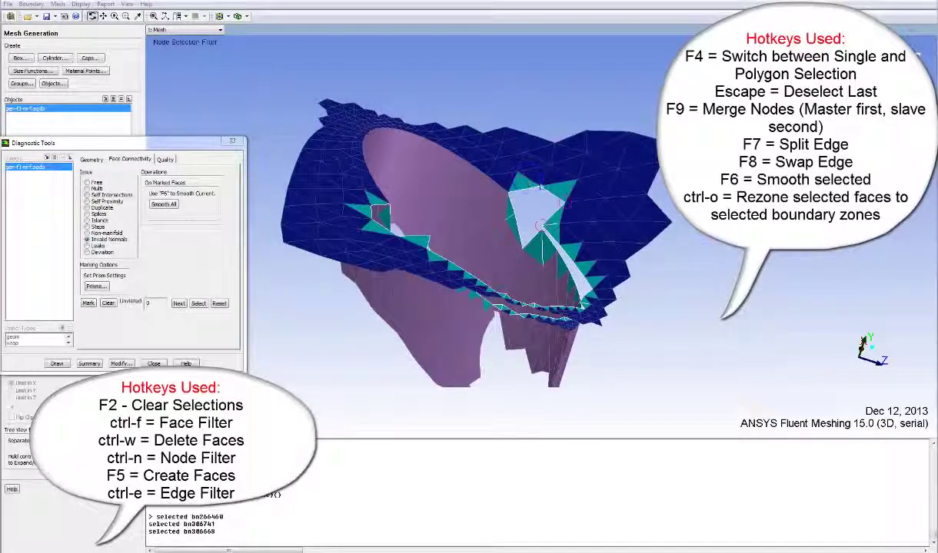
key("Escape")
right_click(542, 186)
key("F5")
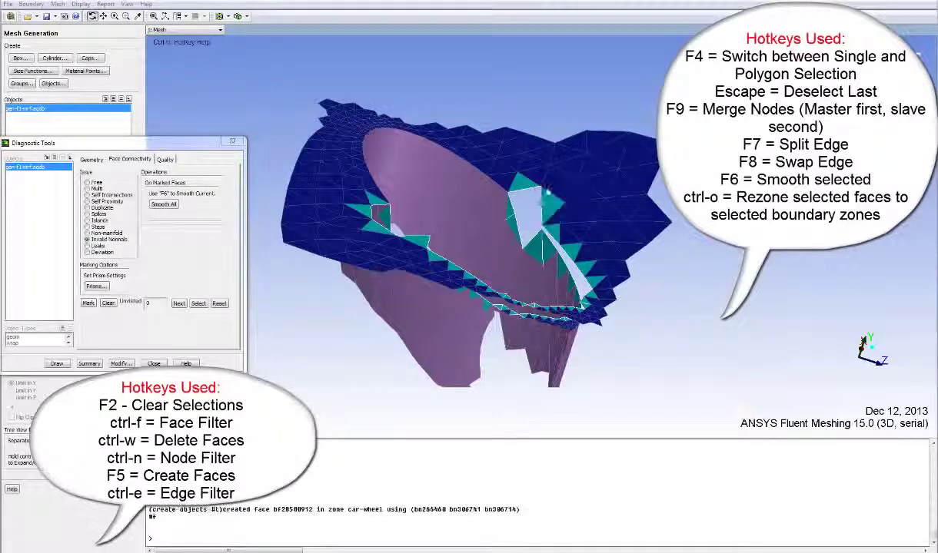
right_click(541, 186)
right_click(509, 192)
right_click(541, 228)
key("F5")
Step: Try to create a spoke3 face from three nodes at the notch, undo it and redraw the region
left_click_drag(589, 206, 644, 252)
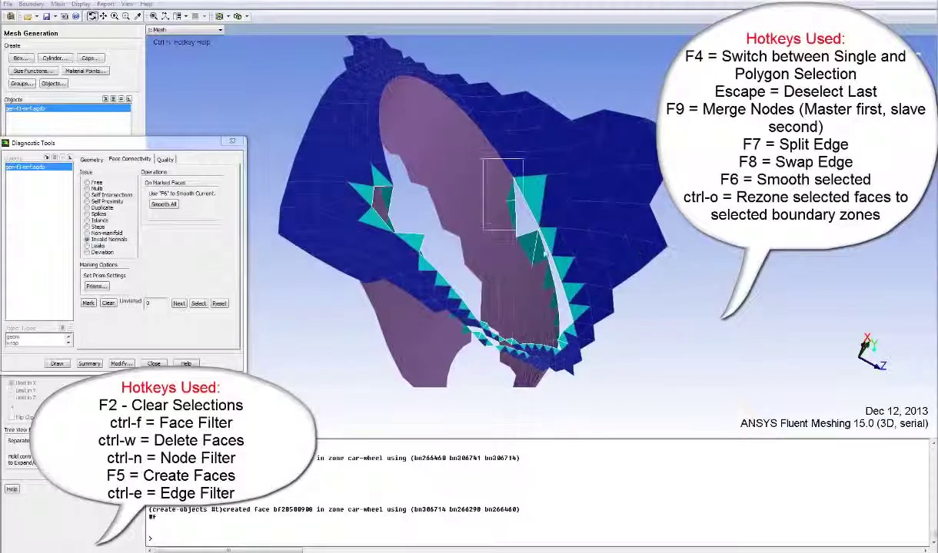
middle_click_drag(500, 189, 540, 214)
right_click(496, 188)
right_click(531, 185)
right_click(533, 315)
key("F5")
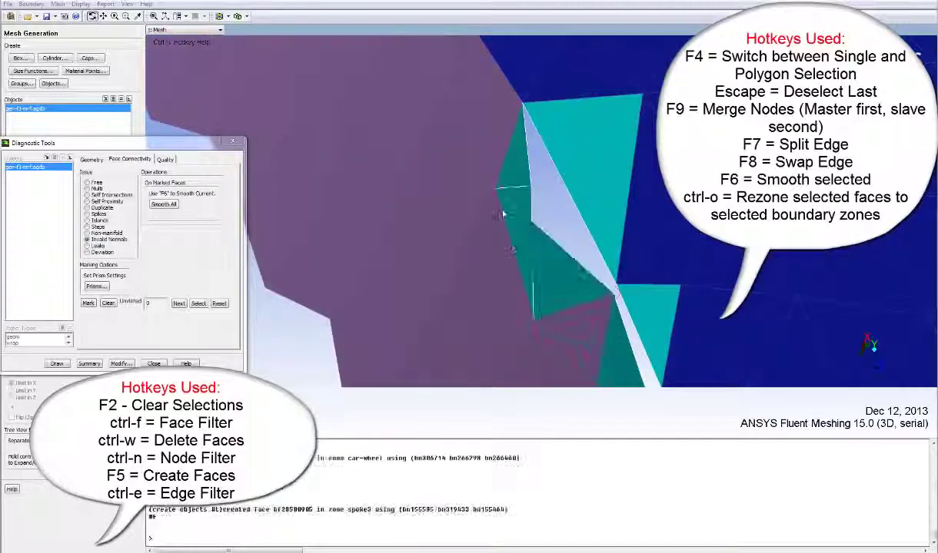
key("ctrl+z")
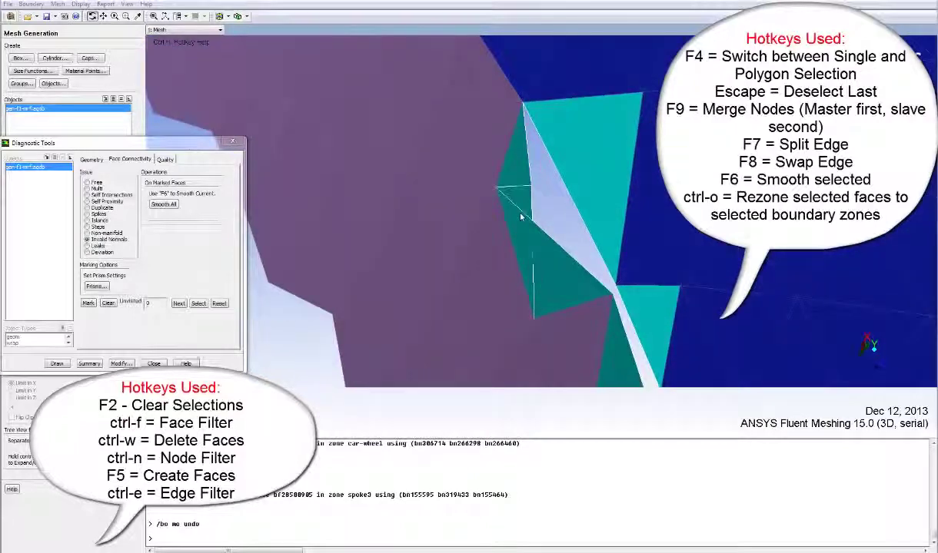
left_click(58, 363)
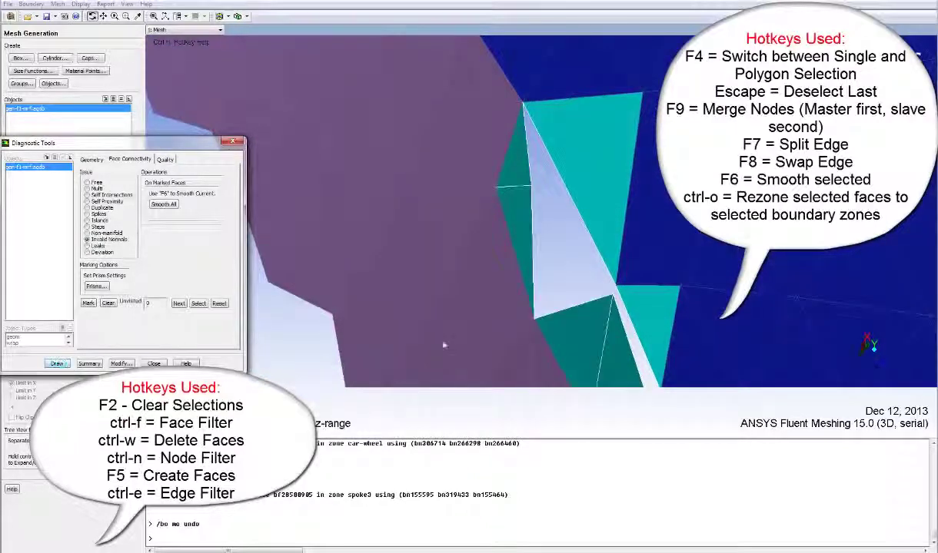
Step: Create two spoke3 faces from sets of three nodes to extend the purple surface along the notch
right_click(613, 296)
right_click(535, 317)
right_click(532, 186)
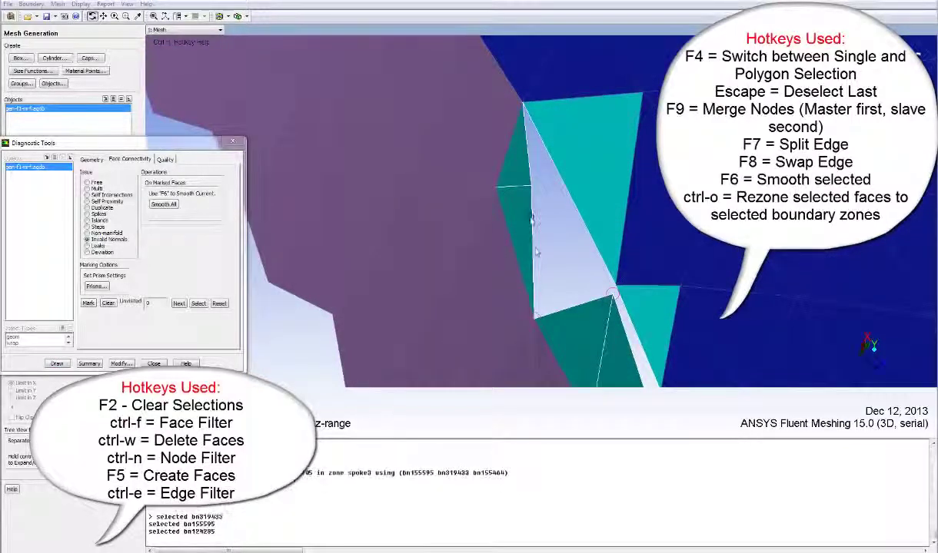
key("F5")
middle_click_drag(613, 290, 505, 143)
mouse_move(514, 149)
left_mouse_down()
mouse_move(584, 161)
mouse_move(636, 153)
mouse_move(565, 152)
mouse_move(541, 239)
left_mouse_up()
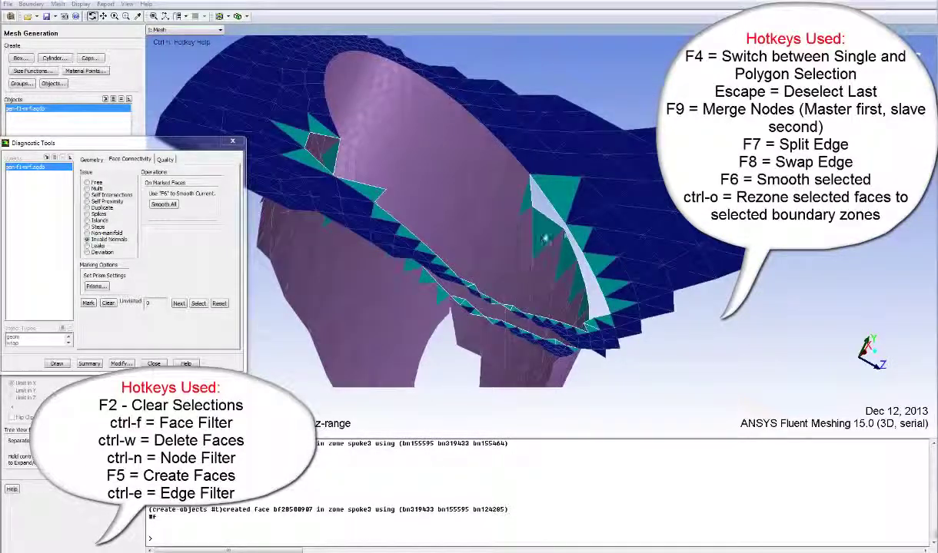
key("ctrl+n")
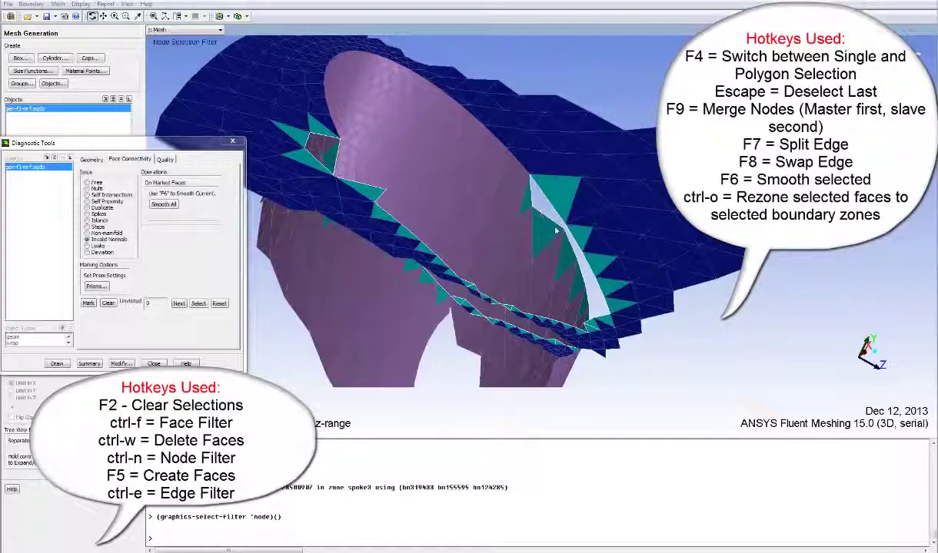
left_click(532, 221)
left_click(523, 215)
left_click(529, 178)
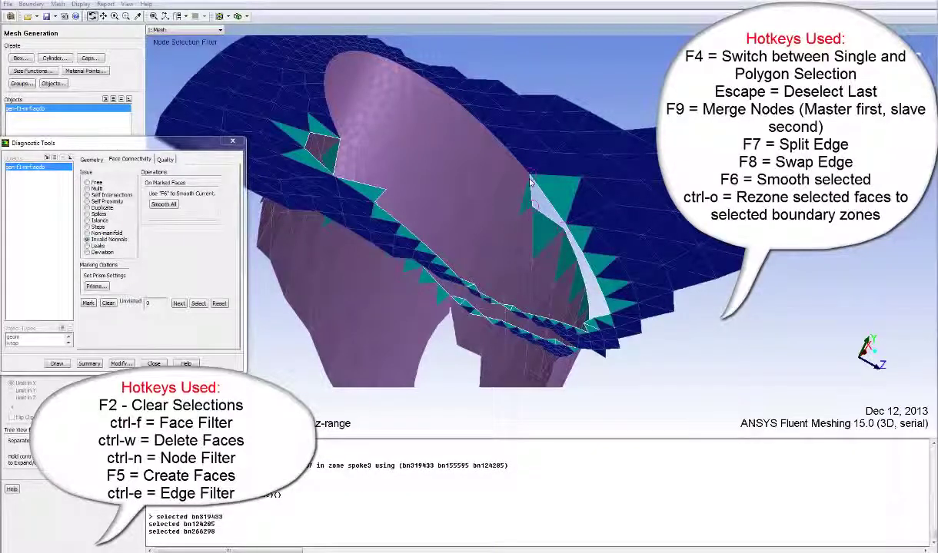
key("F5")
Step: Merge three pairs of opposite nodes to start closing the narrow gap between the purple and blue surfaces
key("ctrl+n")
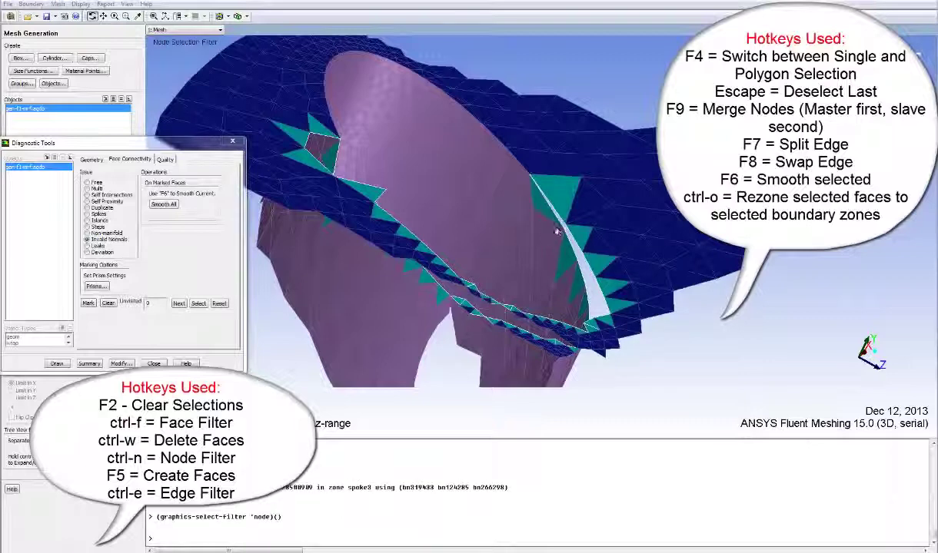
left_click(531, 221)
left_click(564, 219)
key("F9")
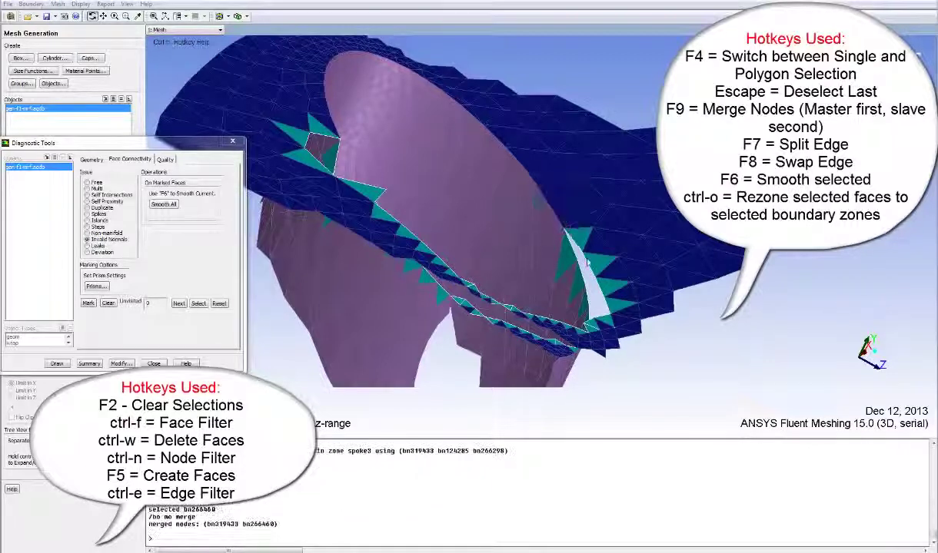
right_click(578, 263)
right_click(586, 257)
key("F9")
right_click(589, 284)
left_click(607, 282)
key("F9")
Step: Delete the blue face protruding between the open hole and the narrow gap on the opposite side of the ring
left_click_drag(608, 282, 392, 275)
left_click_drag(366, 230, 376, 299)
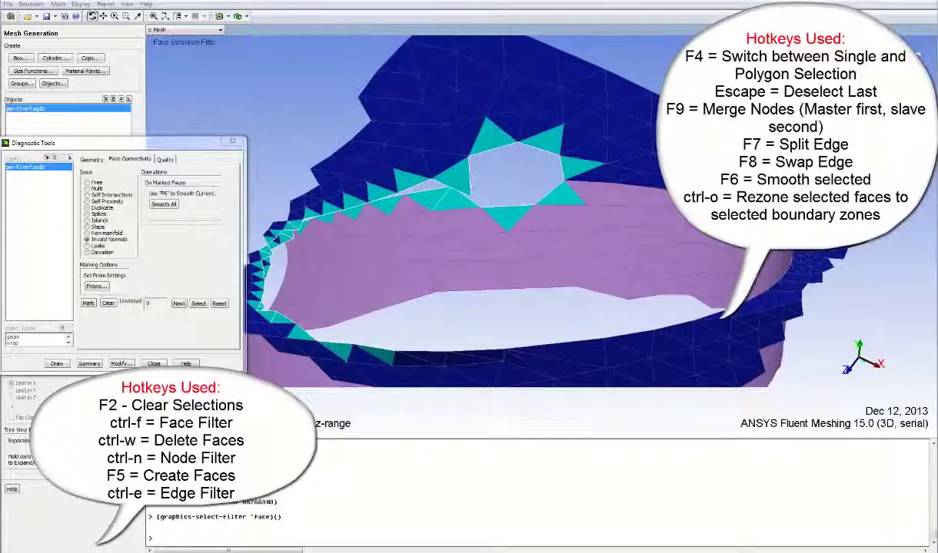
key("ctrl+w")
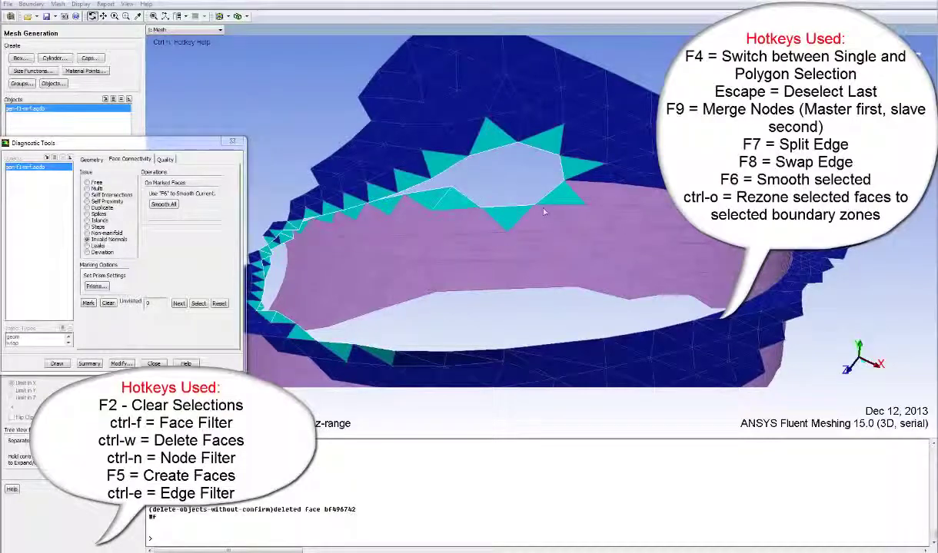
Step: Create three car-wheel faces from border nodes to fill the blue side of the enlarged hole
key("ctrl+n")
left_click(561, 179)
left_click(517, 142)
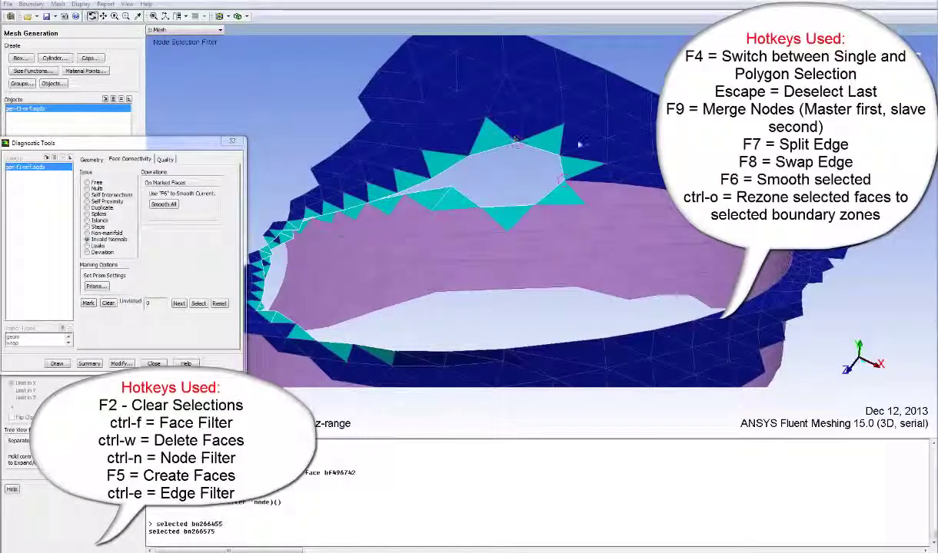
key("F5")
left_click(517, 143)
left_click(468, 157)
left_click(560, 167)
key("Escape")
left_click(568, 174)
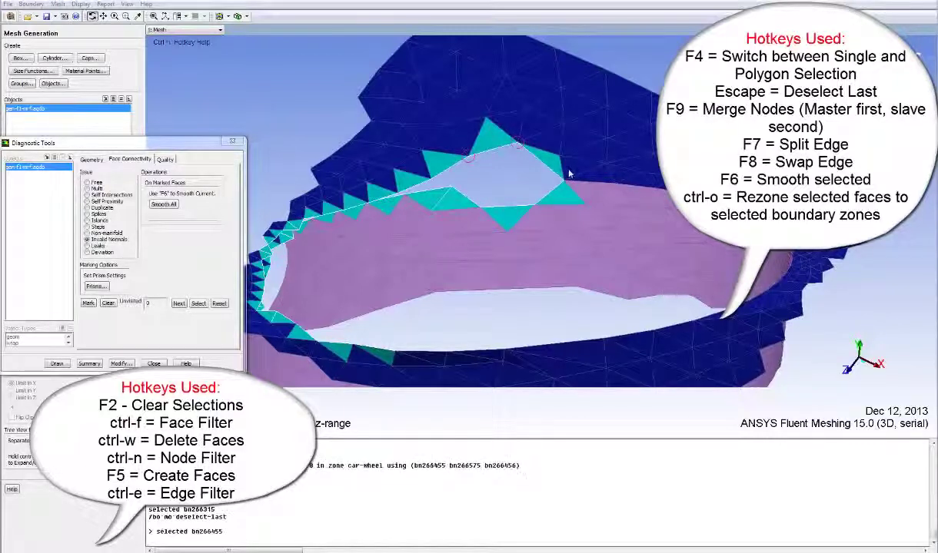
key("F5")
right_click(429, 179)
right_click(469, 157)
right_click(564, 181)
key("F5")
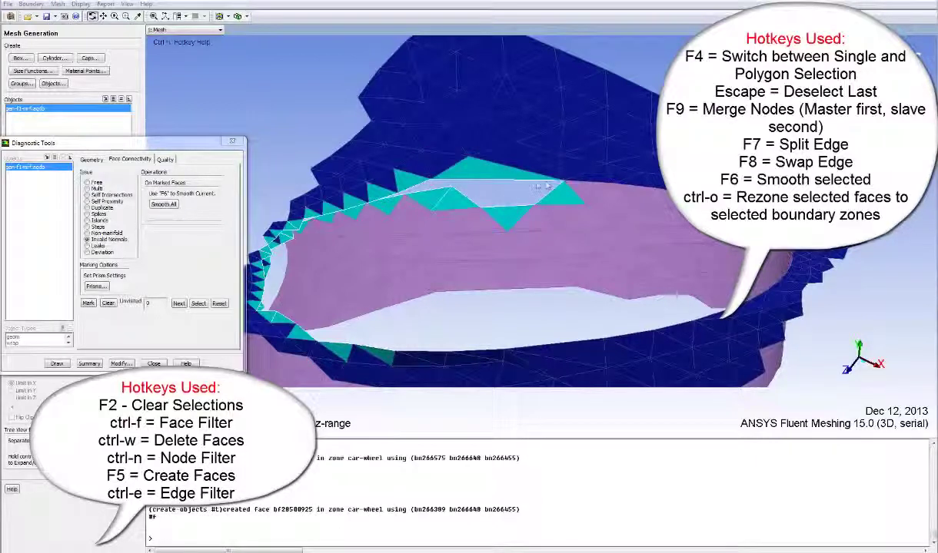
Step: Split the long free edge of the newest car-wheel face and create a spoke3 face from three nodes opposite it
key("ctrl+e")
left_click(497, 180)
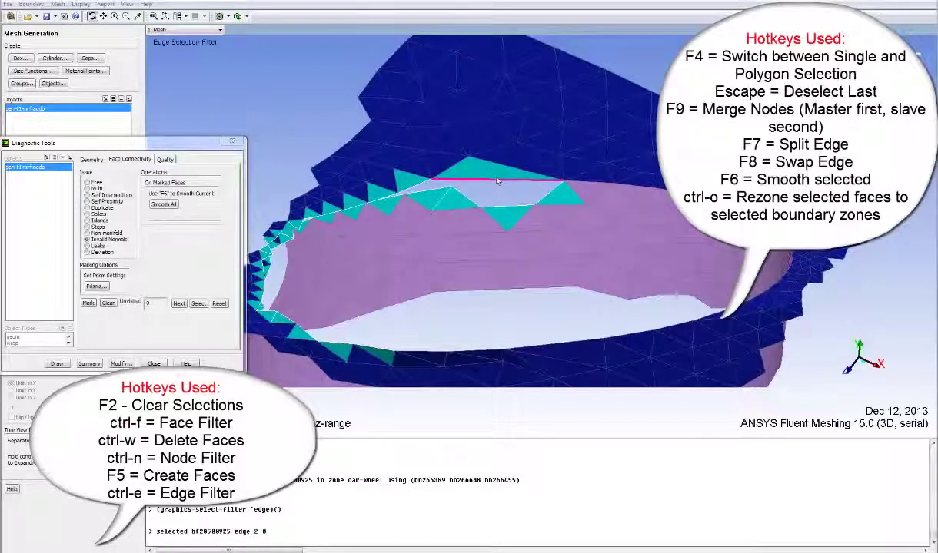
key("F7")
left_click_drag(499, 182, 524, 175)
key("ctrl+n")
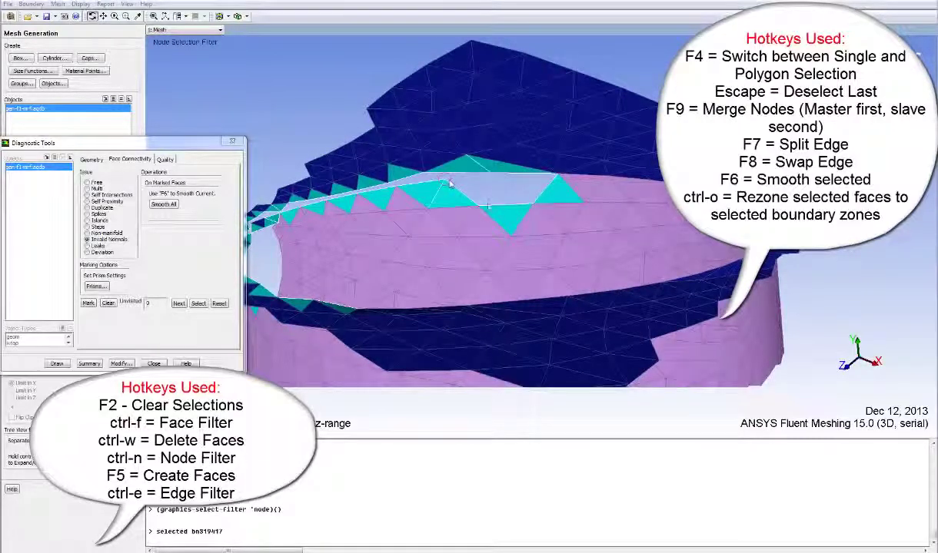
key("F5")
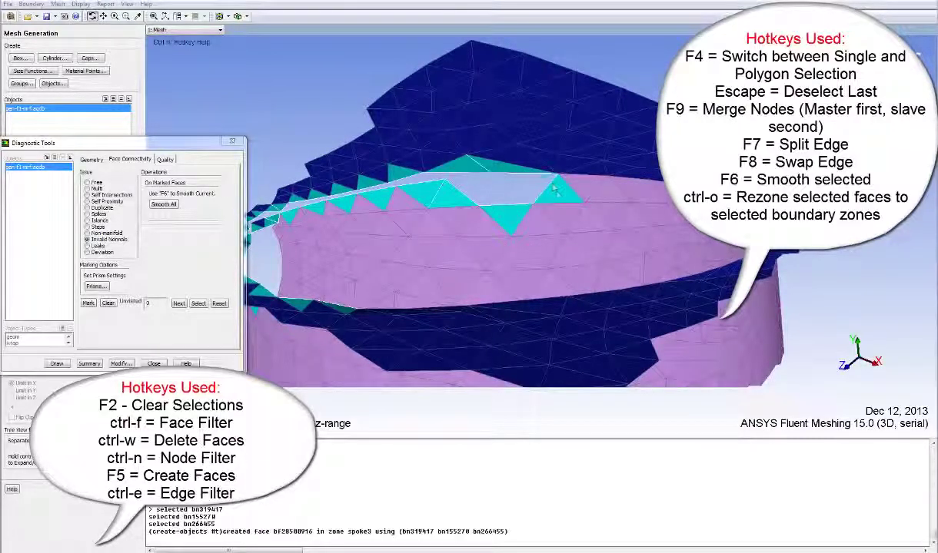
Step: Split the new spoke3 face's long free edge and fill the small triangular hole beside it with a face
key("ctrl+e")
right_click(496, 181)
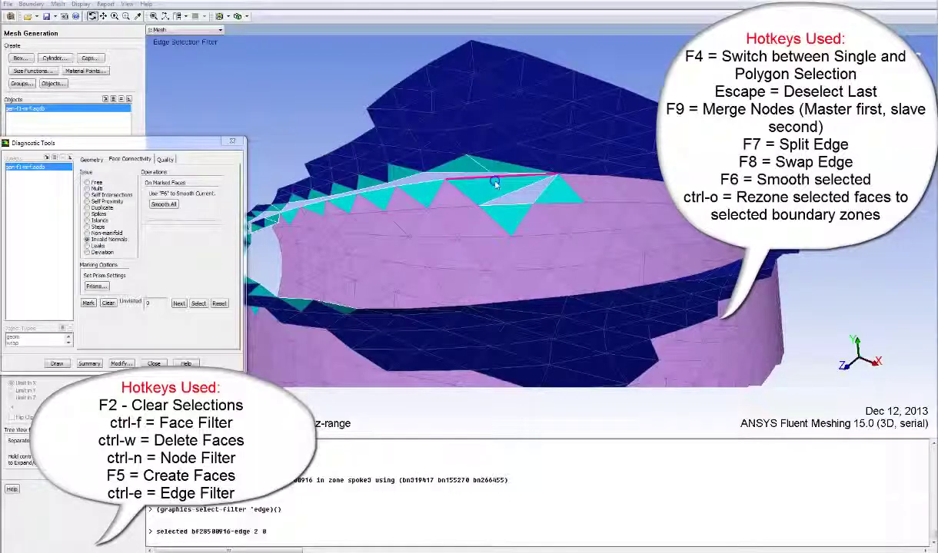
key("F7")
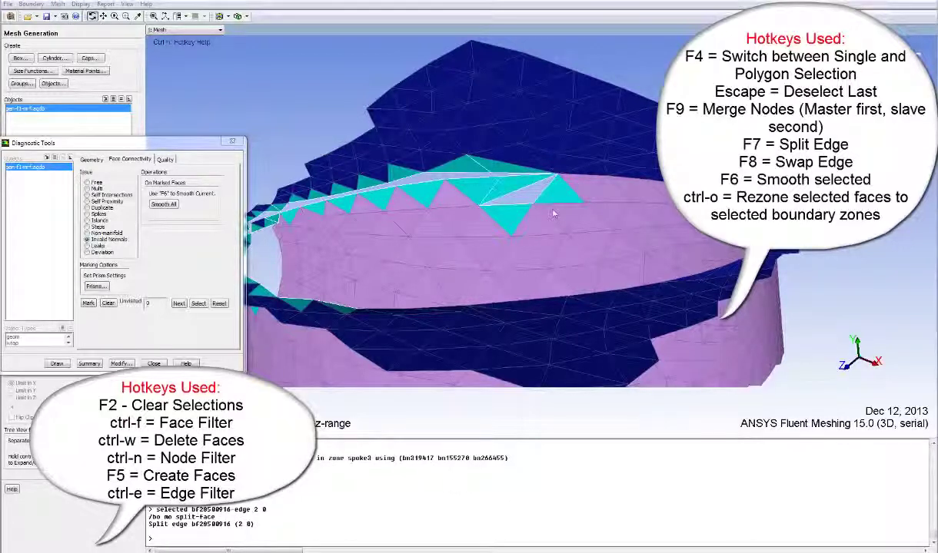
key("ctrl+e")
right_click(531, 200)
key("F8")
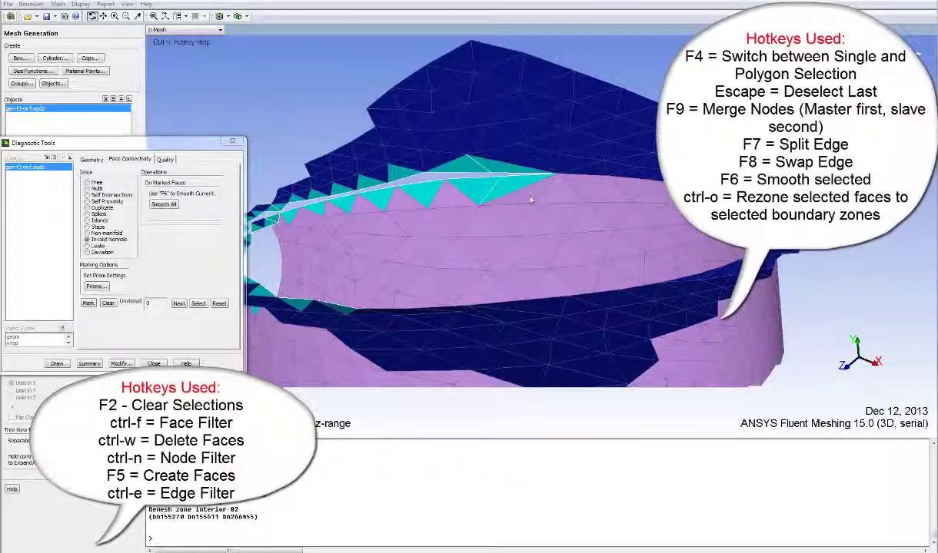
Step: Swap the interior edge between the newly created spoke3 faces beside the filled hole
key("ctrl+e")
right_click(517, 192)
key("F8")
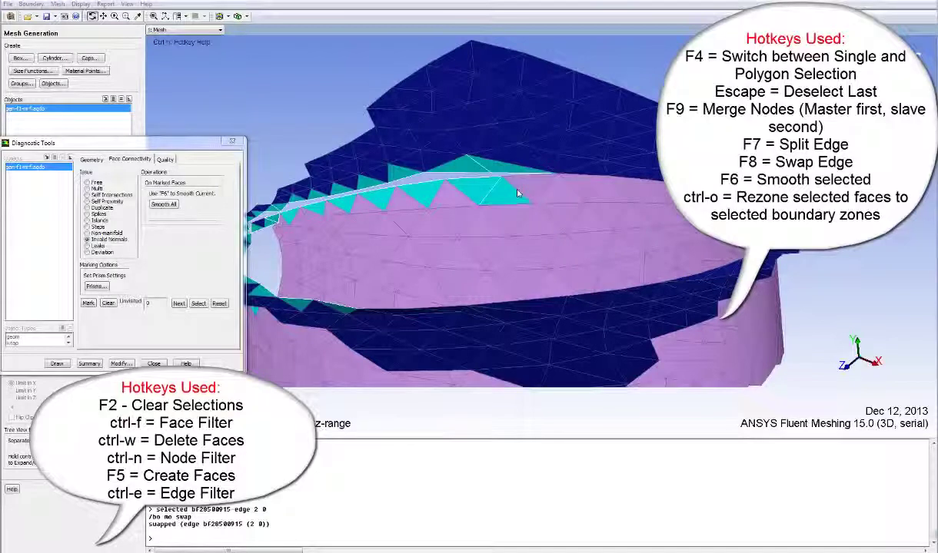
Step: Merge the facing split-edge nodes and the next node pairs along the gap between the purple and blue surfaces
key("ctrl+n")
right_click(494, 170)
right_click(493, 168)
key("Escape")
right_click(492, 169)
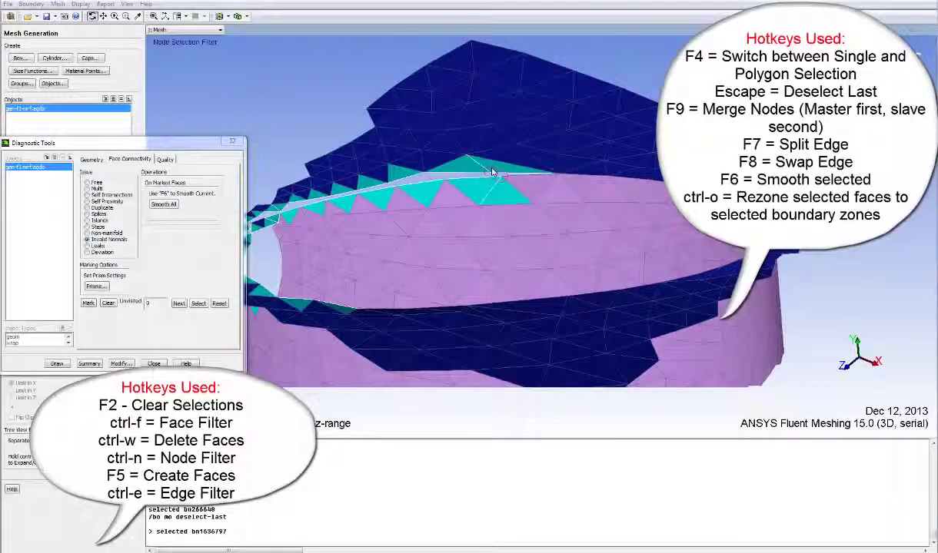
key("F5")
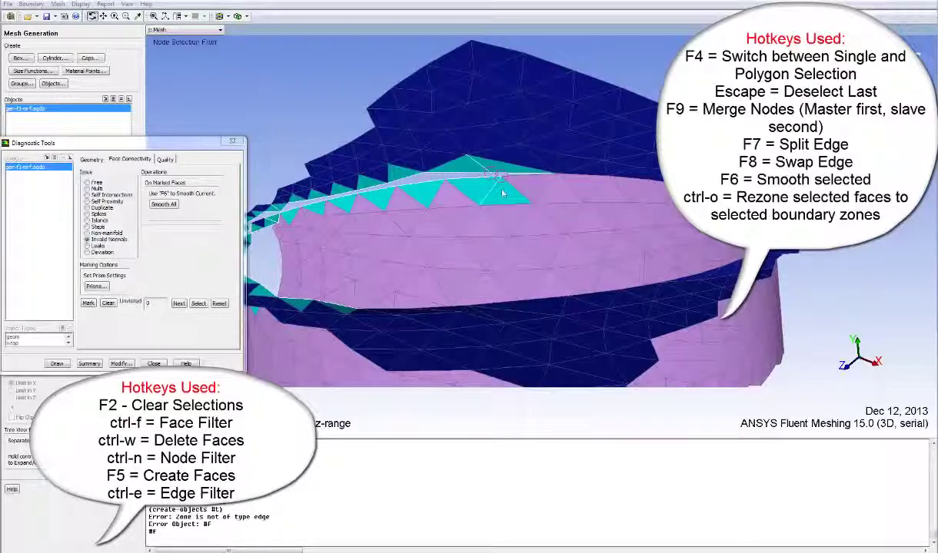
right_click(444, 181)
right_click(435, 173)
key("F9")
right_click(397, 189)
right_click(388, 181)
key("F9")
Step: Merge three further node pairs across the gap from a rotated view of the ring
left_click_drag(388, 181, 525, 191)
right_click(525, 193)
right_click(520, 201)
key("F9")
right_click(515, 218)
right_click(486, 207)
key("F9")
right_click(458, 211)
right_click(477, 214)
key("F9")
Step: Fill the remaining gap between the ring and the blue surface with faces from one selected free edge
left_click_drag(478, 213, 593, 244)
key("ctrl+e")
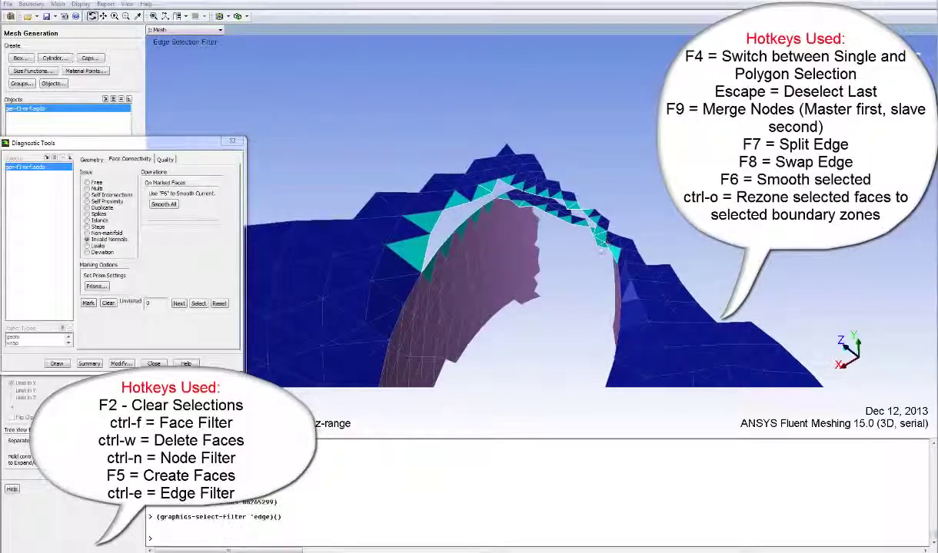
right_click(421, 253)
key("F5")
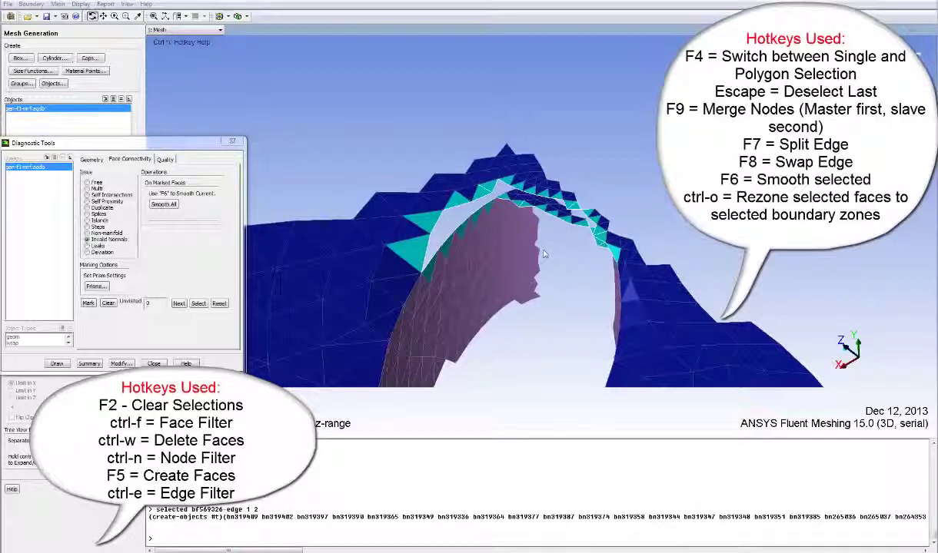
Step: Create a bridging face from three nodes across the gap between the purple ring and the blue surface
left_click_drag(538, 222, 503, 208)
middle_click_drag(331, 125, 626, 316)
left_click_drag(457, 222, 637, 214)
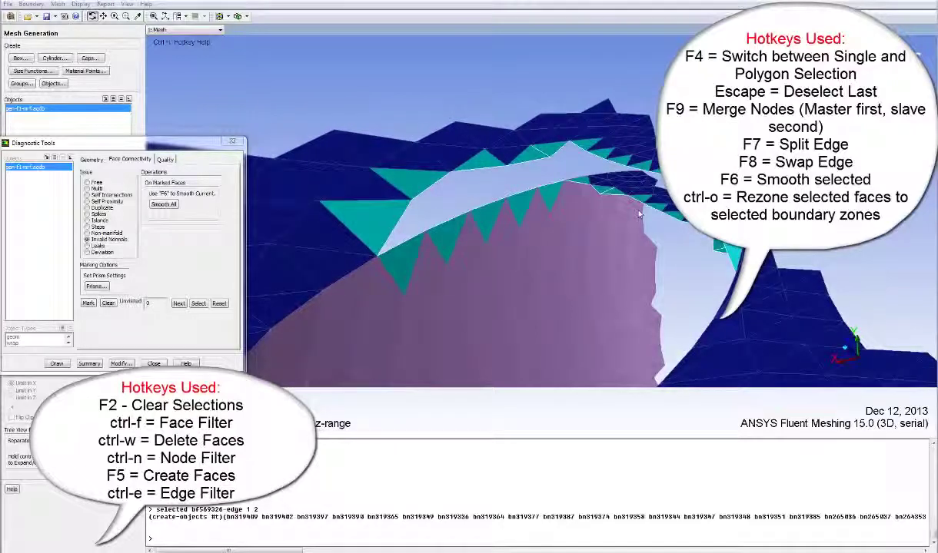
key("F2")
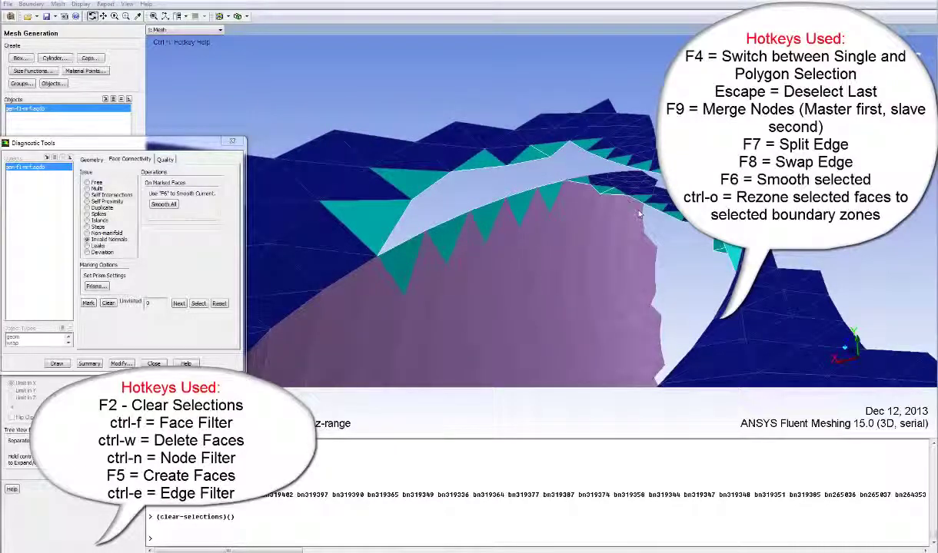
key("ctrl+n")
left_click(469, 209)
left_click(503, 167)
left_click(503, 196)
key("F5")
Step: Try to fill the gap with faces from the free edge of the new bridging face
key("ctrl+e")
left_click(485, 191)
key("F5")
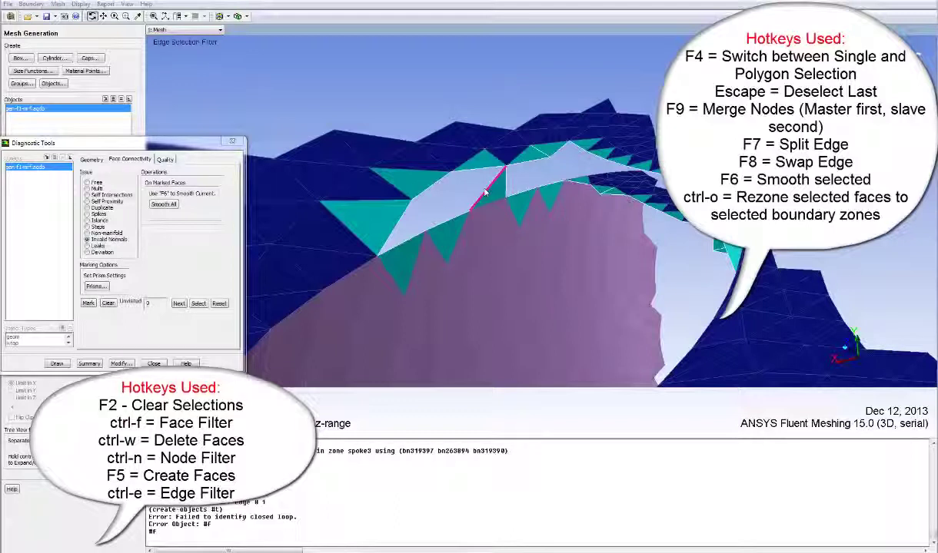
Step: Create a second bridging face beside the first from two blue-surface nodes and one ring node
key("ctrl+n")
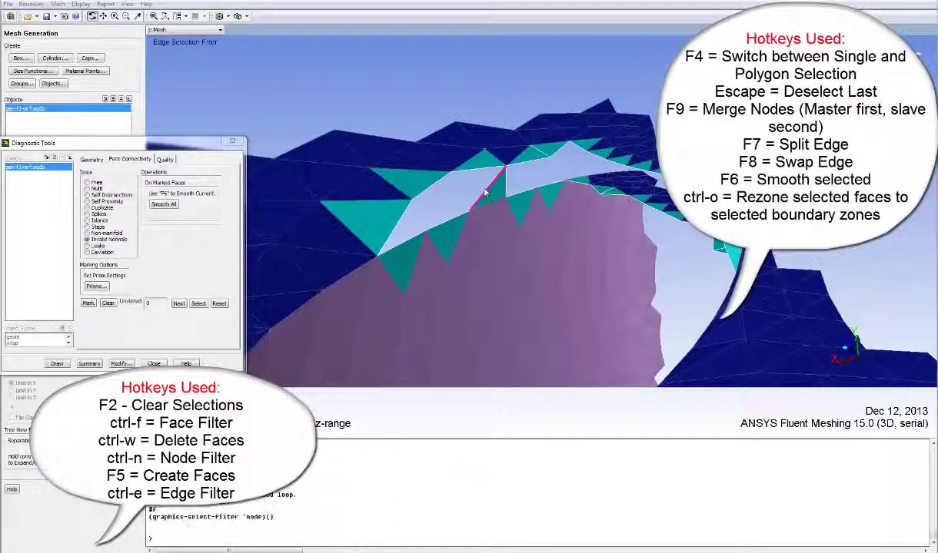
left_click(458, 167)
left_click(506, 167)
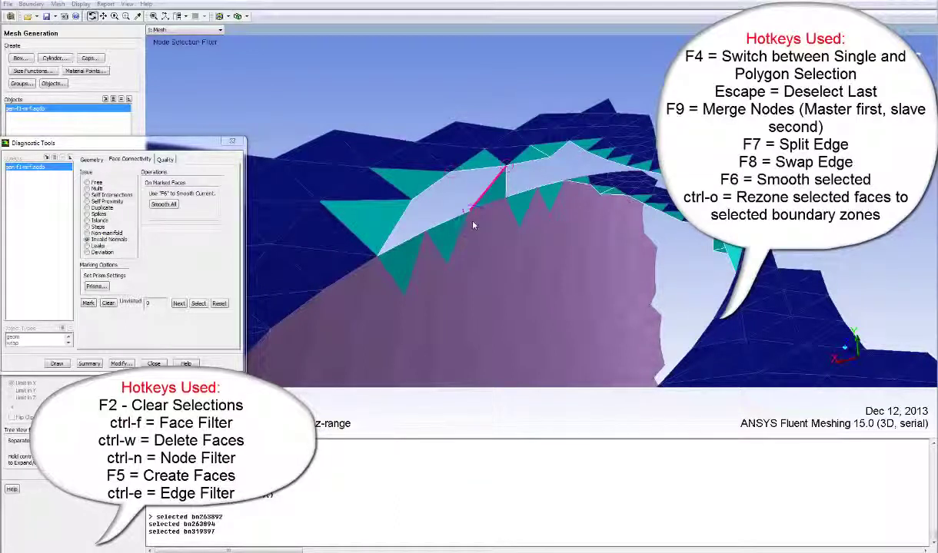
key("F5")
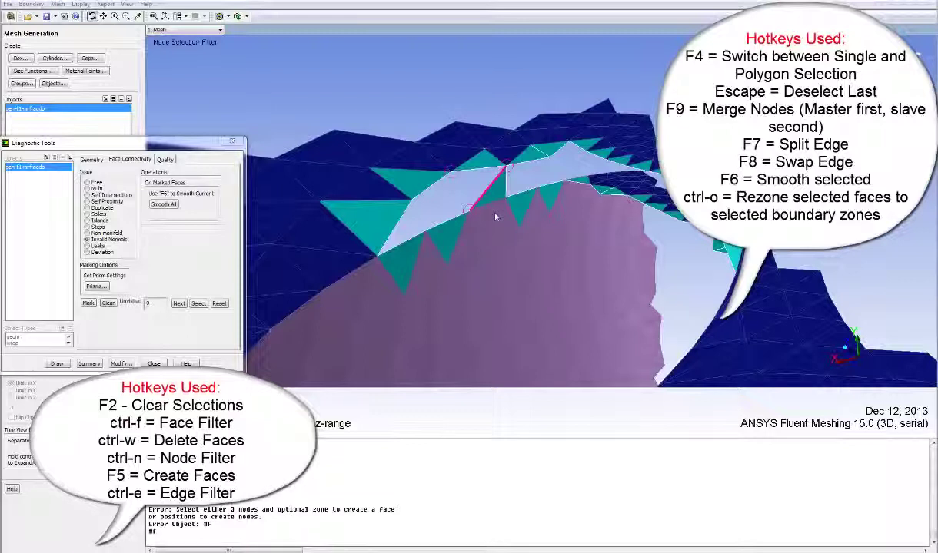
key("F2")
right_click(451, 170)
right_click(506, 166)
right_click(477, 218)
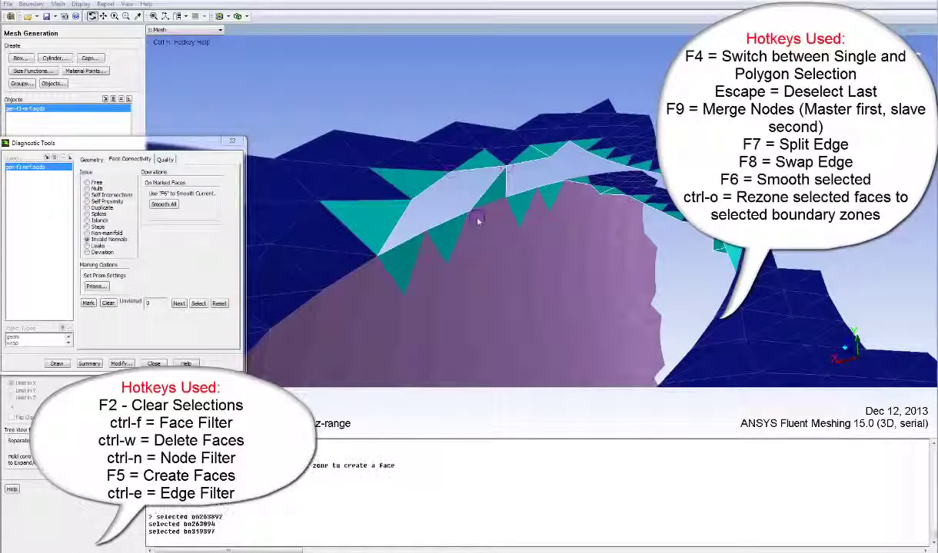
key("F5")
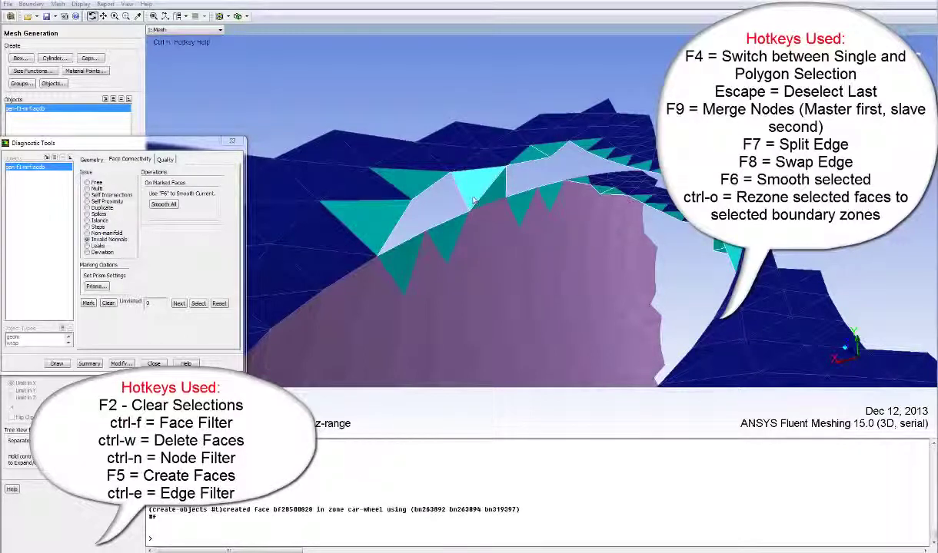
Step: Fill the gap openings on both sides of the bridging faces, using one free edge for each
key("ctrl+e")
right_click(461, 189)
key("F5")
mouse_move(542, 202)
left_mouse_down()
mouse_move(563, 228)
mouse_move(607, 193)
mouse_move(470, 152)
mouse_move(364, 177)
mouse_move(501, 224)
mouse_move(499, 176)
mouse_move(544, 200)
left_mouse_up()
right_click(548, 197)
key("F5")
Step: Smooth two nodes on the filled strip between the ring and the wheel surface
key("ctrl+n")
right_click(550, 203)
right_click(551, 195)
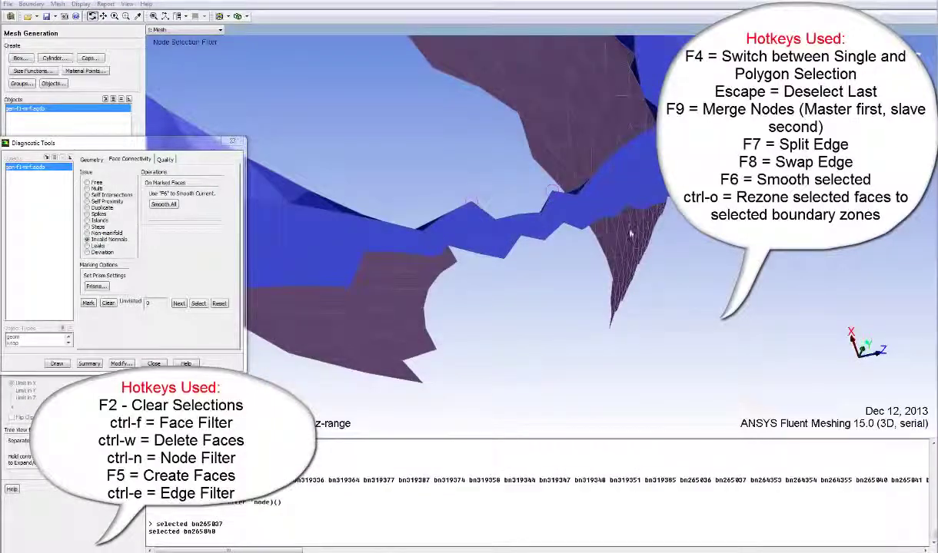
key("F6")
Step: Smooth further individual nodes along the filled strip, checking it from several angles
left_click_drag(637, 214, 589, 147)
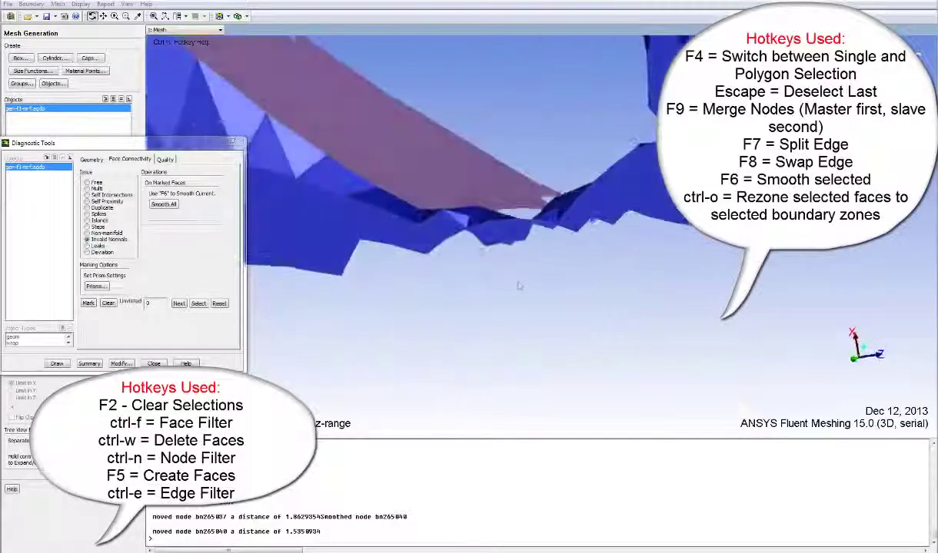
right_click(484, 240)
key("F6")
left_click_drag(492, 231, 503, 304)
right_click(471, 194)
key("F6")
left_click_drag(509, 205, 498, 230)
right_click(497, 194)
key("F6")
left_click_drag(495, 193, 511, 181)
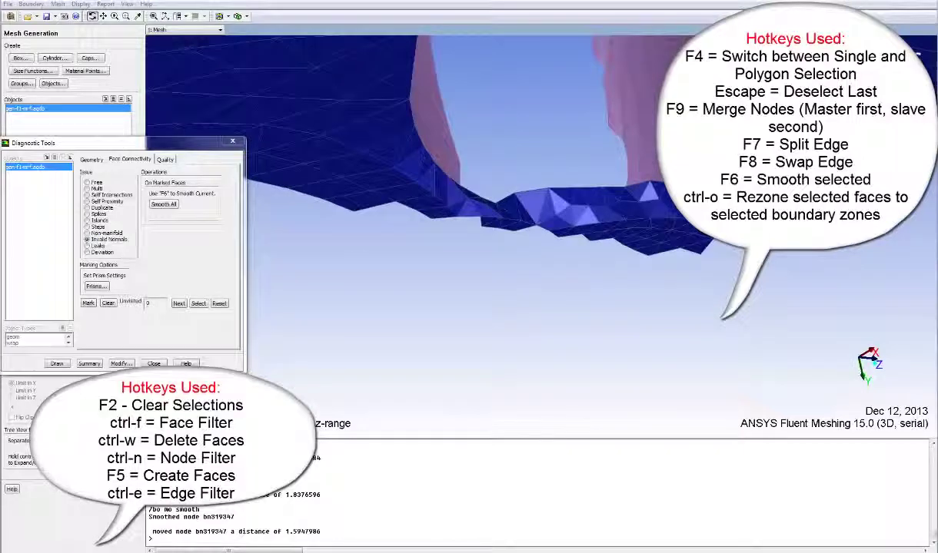
Step: Rezone the selected face on the filled strip to the car-wheel zone
key("ctrl+f")
right_click(505, 203)
key("ctrl+z")
right_click(531, 206)
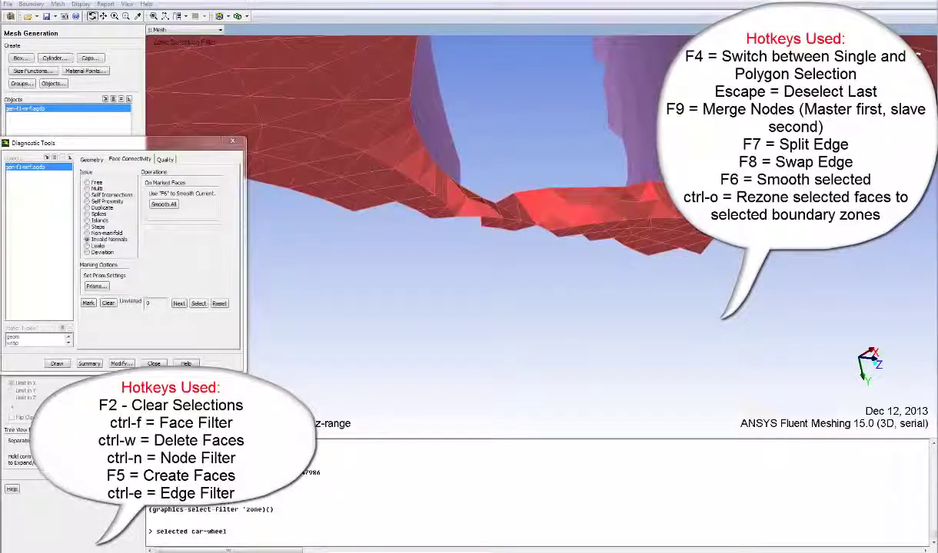
key("ctrl+o")
left_click_drag(559, 201, 331, 181)
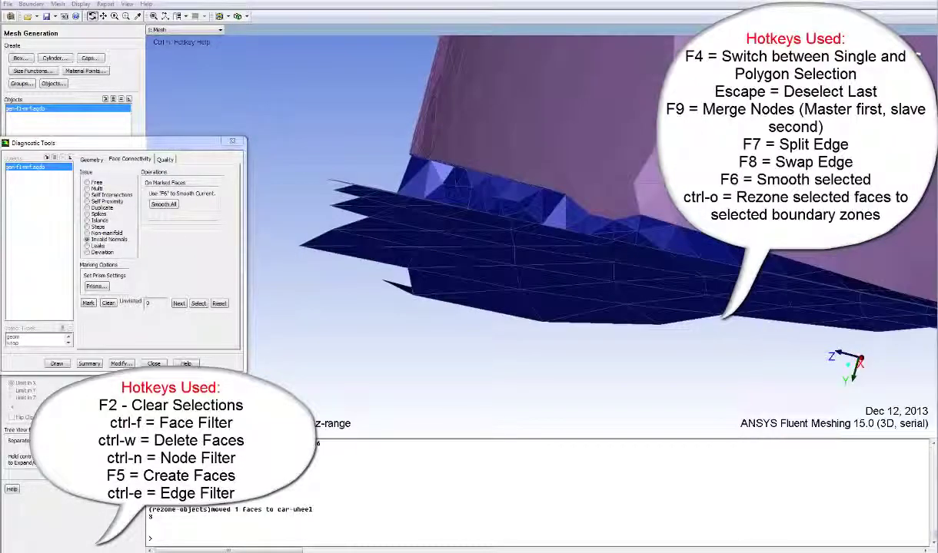
Step: Enlarge the displayed region around the repair and mark faces with invalid normals again
key("ctrl+Up")
left_click_drag(673, 208, 613, 248)
middle_click_drag(656, 294, 569, 233)
left_click_drag(603, 190, 649, 249)
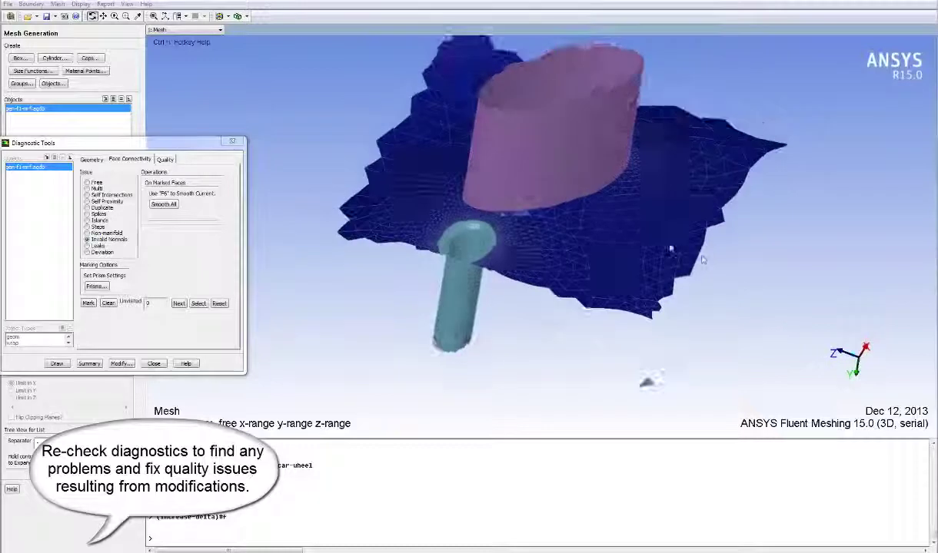
left_click(106, 302)
left_click(88, 303)
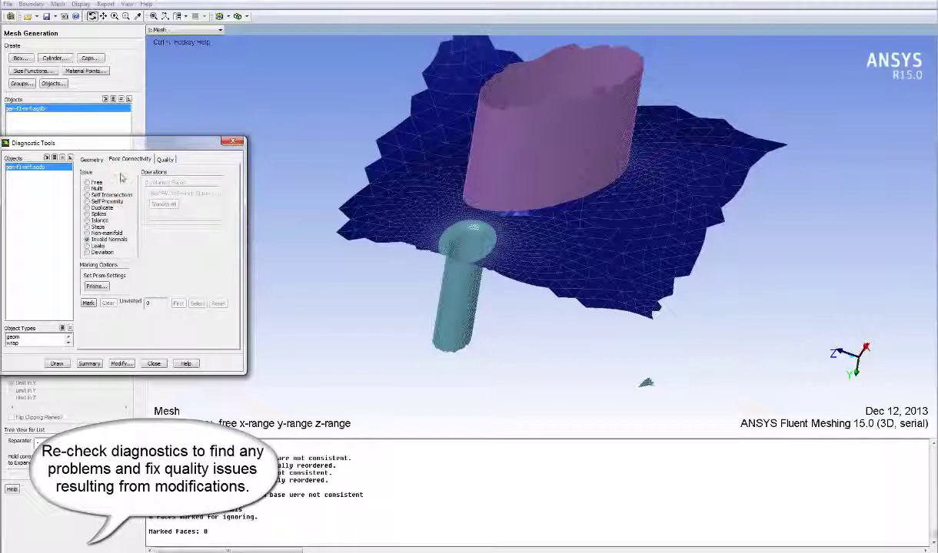
Step: Mark faces with skewness above 0.7, apply General Improve to all, and close the diagnostics
left_click(92, 160)
left_click(125, 159)
left_click(163, 160)
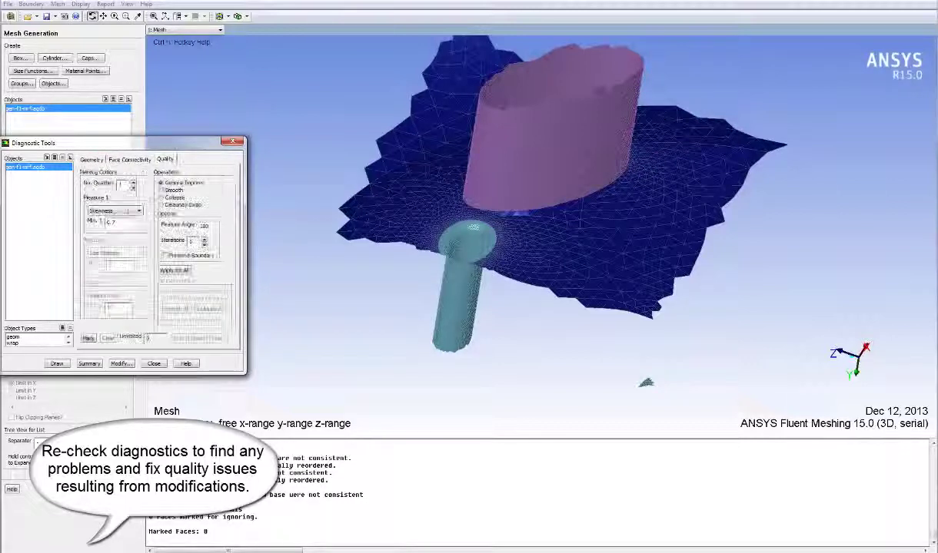
left_click(88, 339)
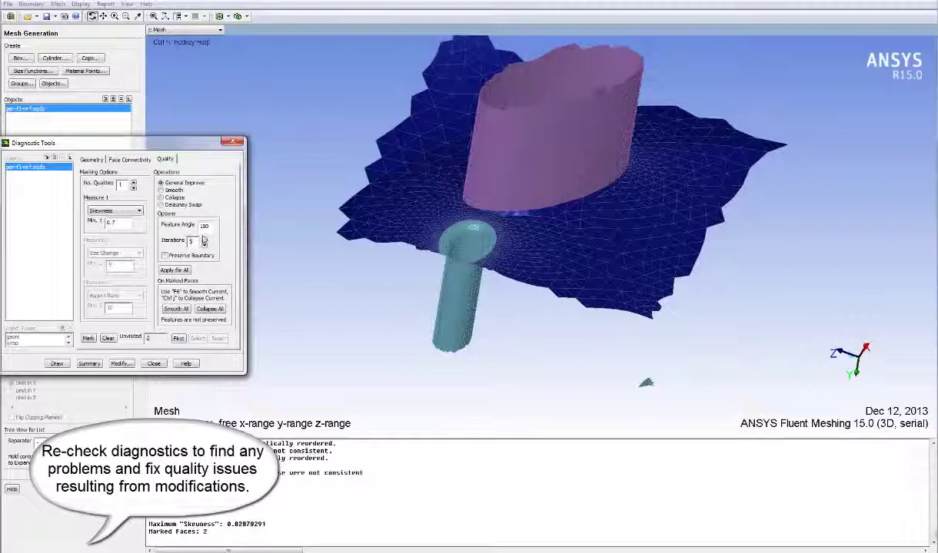
left_click(176, 271)
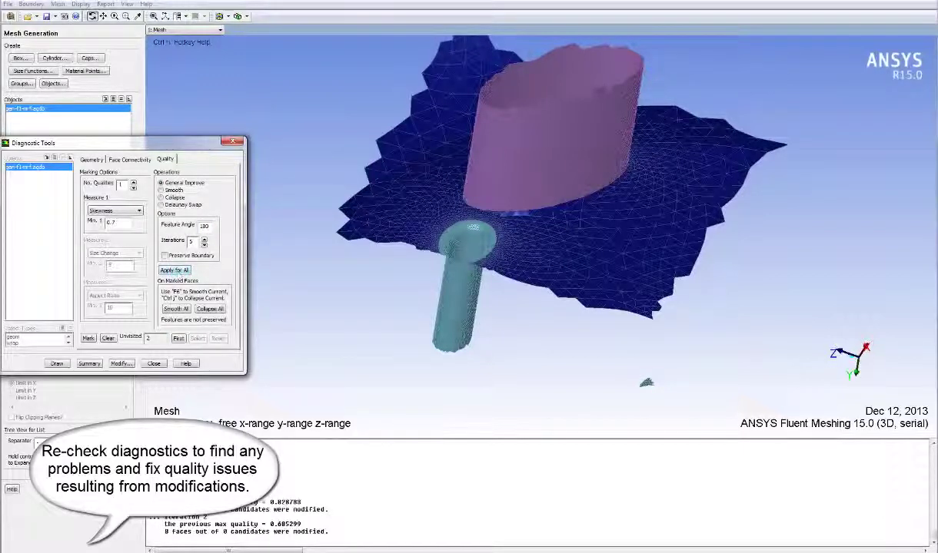
left_click_drag(626, 215, 410, 79)
left_click_drag(590, 147, 496, 262)
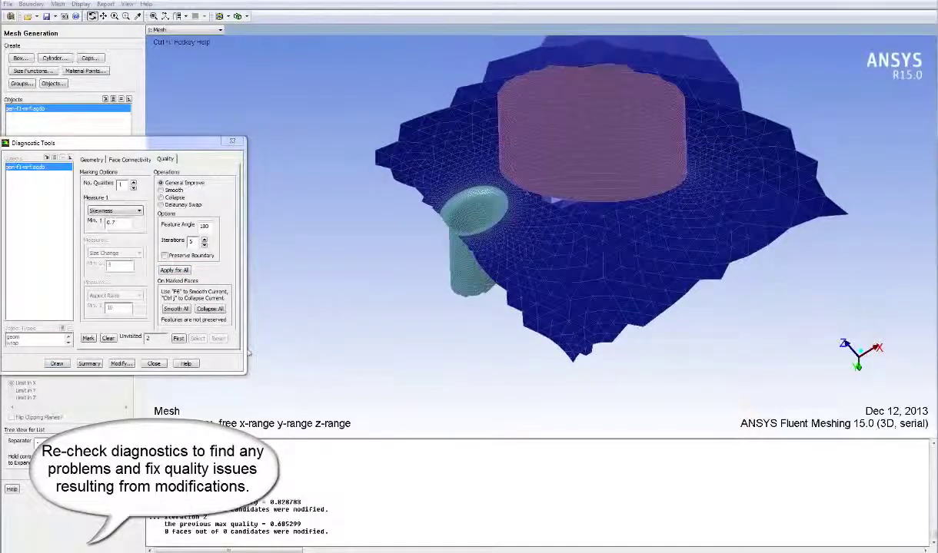
left_click(154, 364)
Step: Remove the X, Y and Z range restrictions and redraw the full gen-f1-mrf.agdb object
left_click(7, 4)
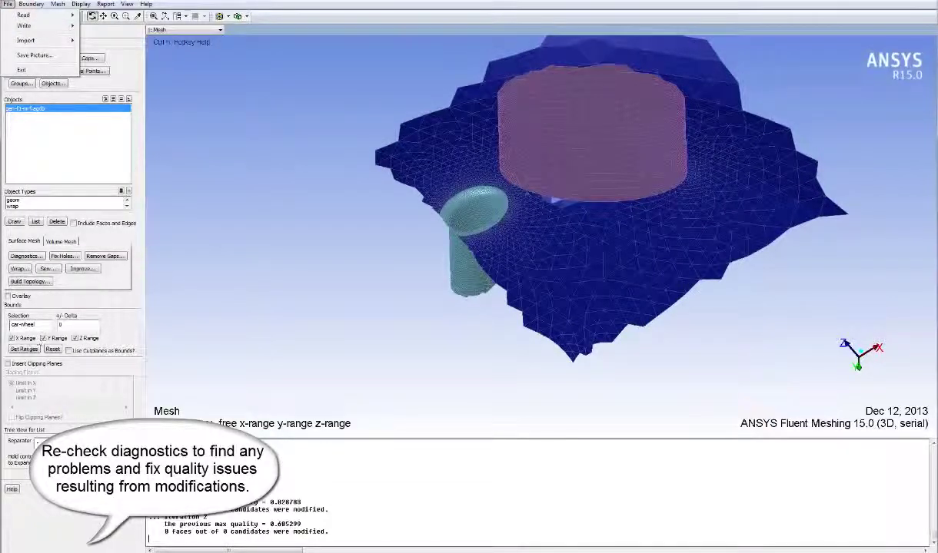
left_click(28, 340)
left_click(46, 339)
left_click(77, 339)
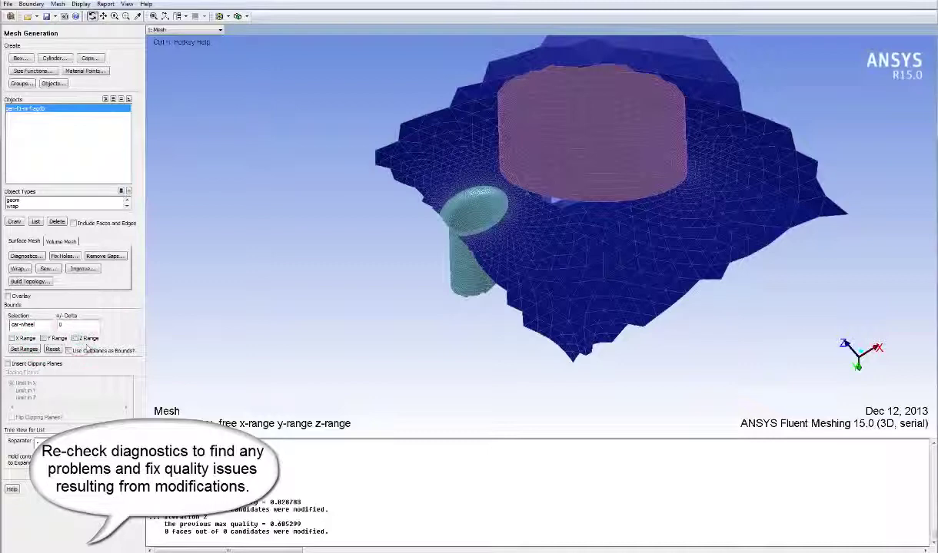
left_click(14, 223)
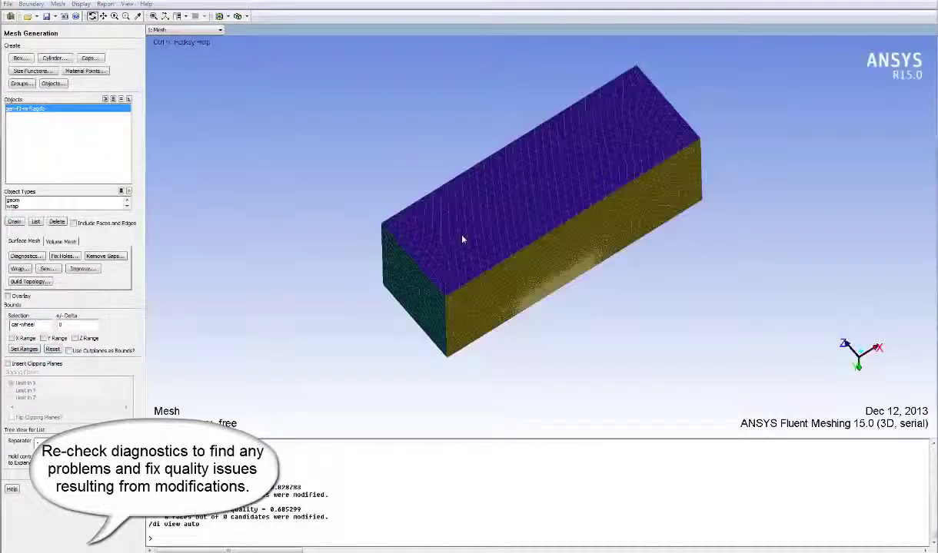
left_click_drag(470, 266, 723, 302)
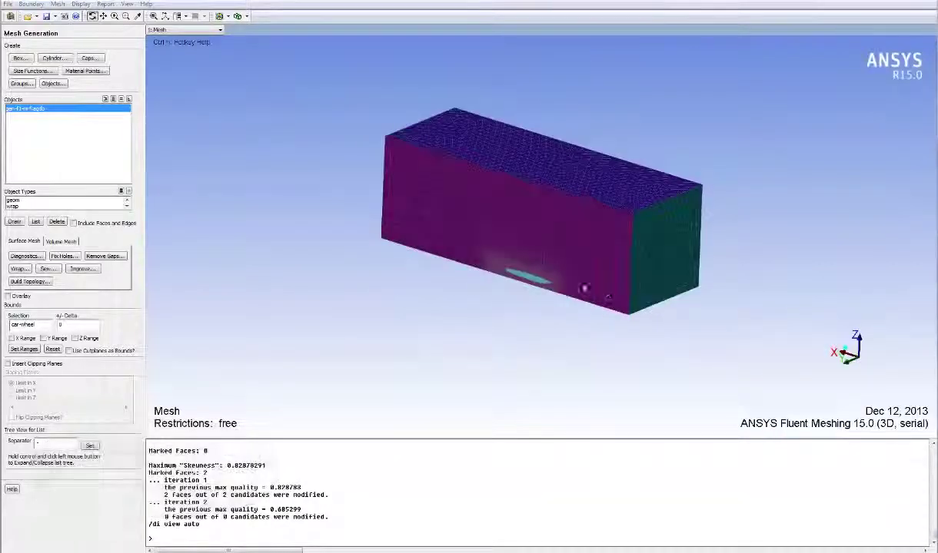
Step: Write the repaired mesh as conf-fac-tetprismset-fixed-non-manifold.msh.gz
left_click(7, 4)
mouse_move(58, 25)
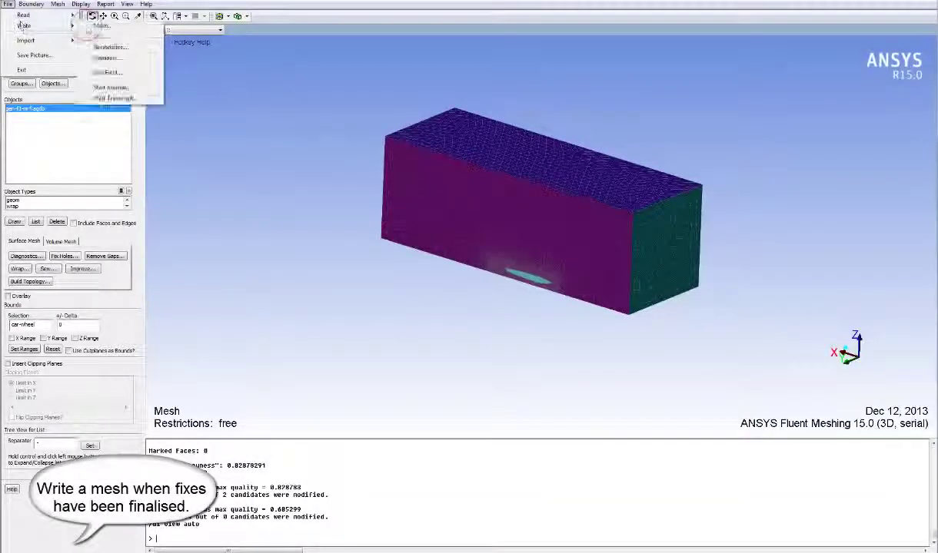
left_click(101, 36)
left_click(477, 345)
type("-ful.msh.gz")
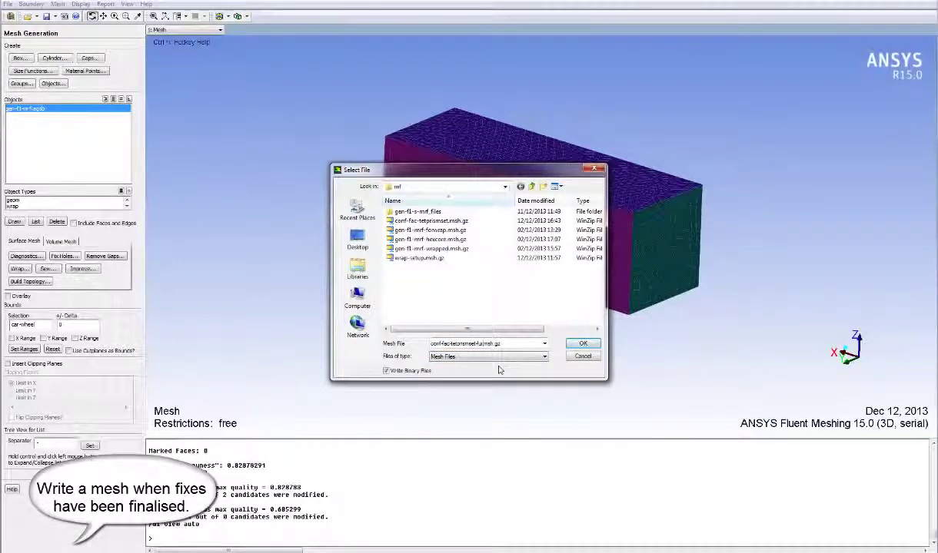
type("ed-non-manifold")
key("Return")
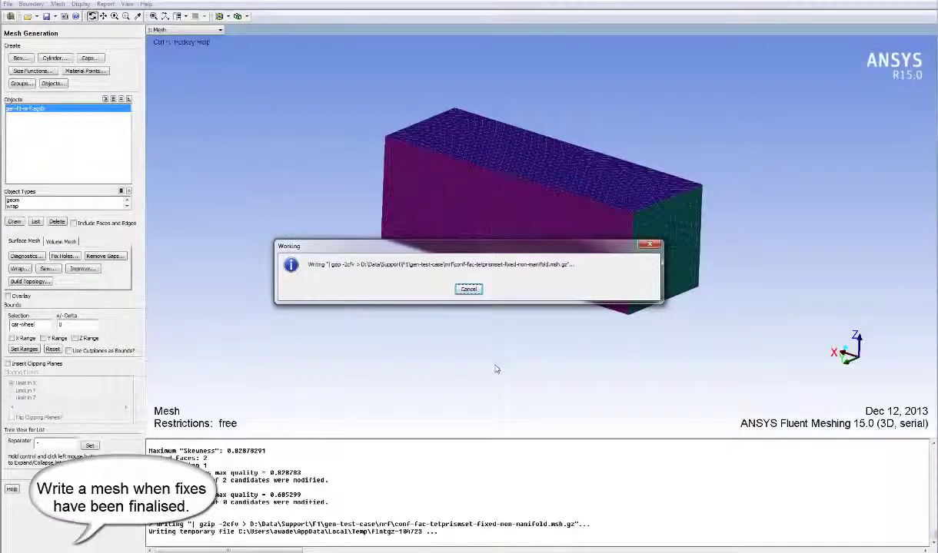
Step: Generate the volume mesh for gen-f1-mrf.agdb with Auto Mesh, using the fluid material point, prisms and tet fill
left_click_drag(495, 369, 189, 325)
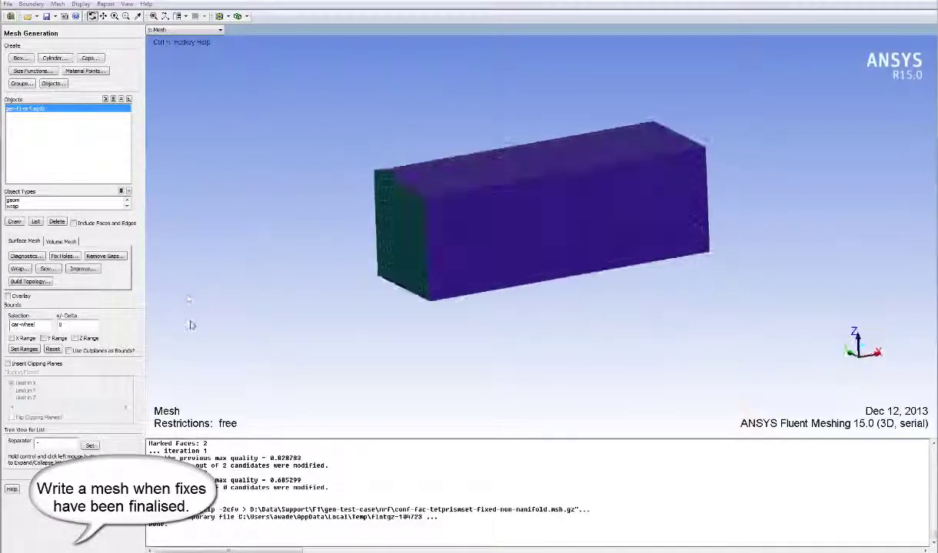
left_click(61, 241)
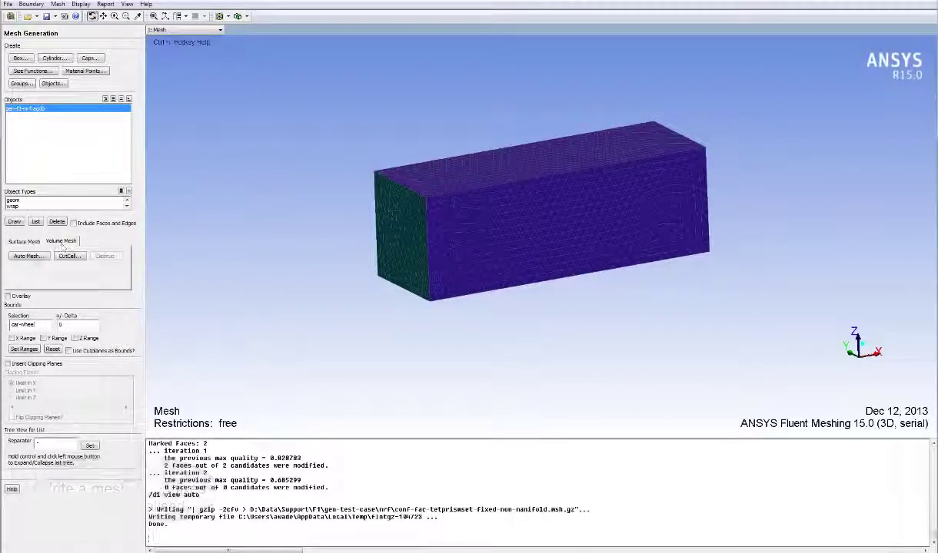
left_click(27, 256)
left_click(251, 201)
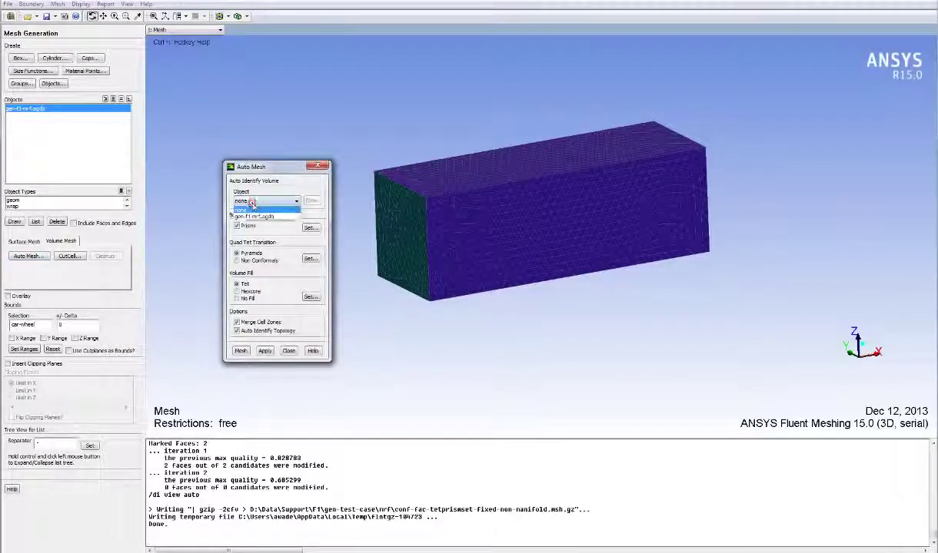
left_click(253, 216)
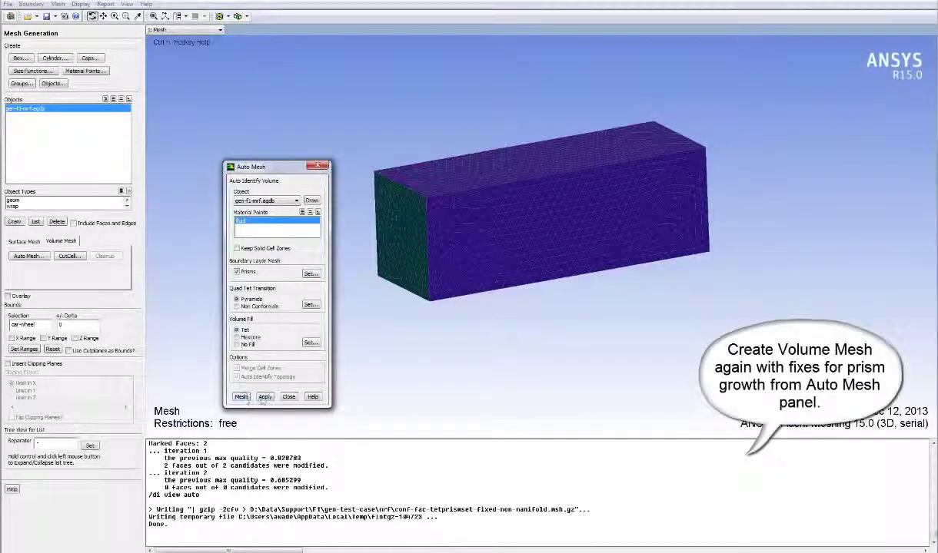
left_click(240, 396)
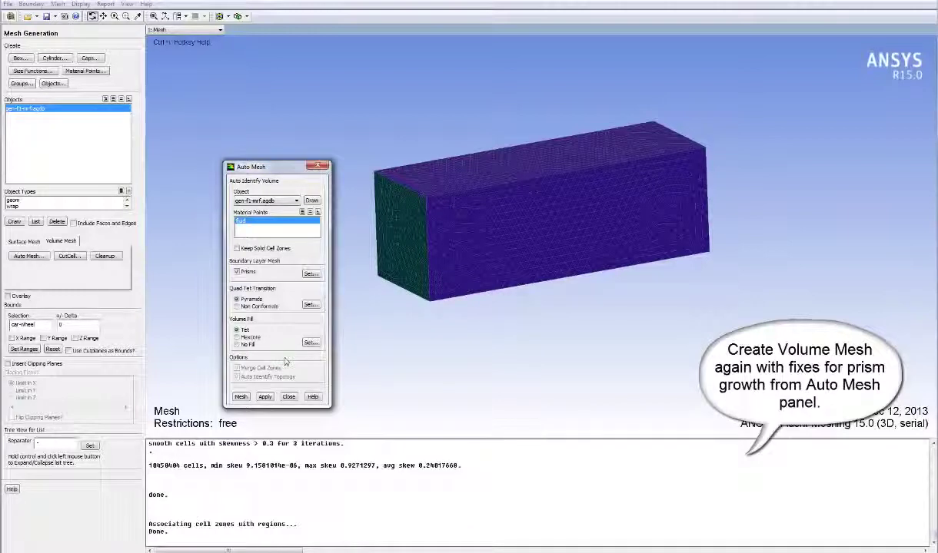
left_click(289, 395)
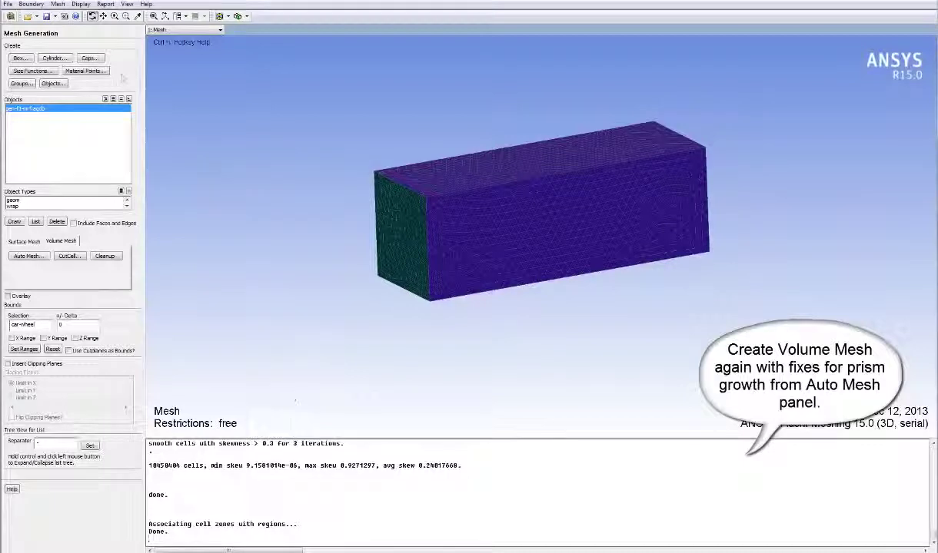
Step: Hide the wt-sides zone of the tunnel box to expose the car geometry inside
left_click(81, 4)
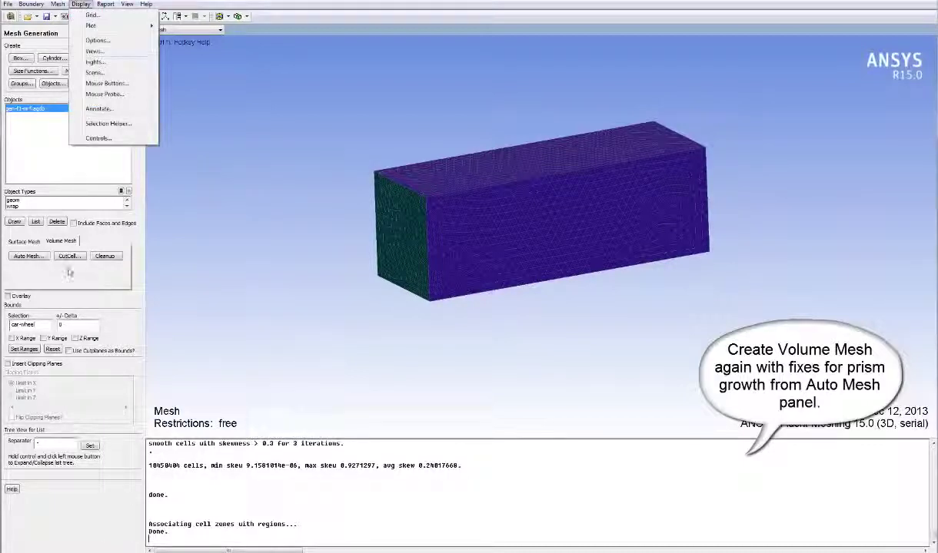
left_click(486, 246)
right_click(486, 247)
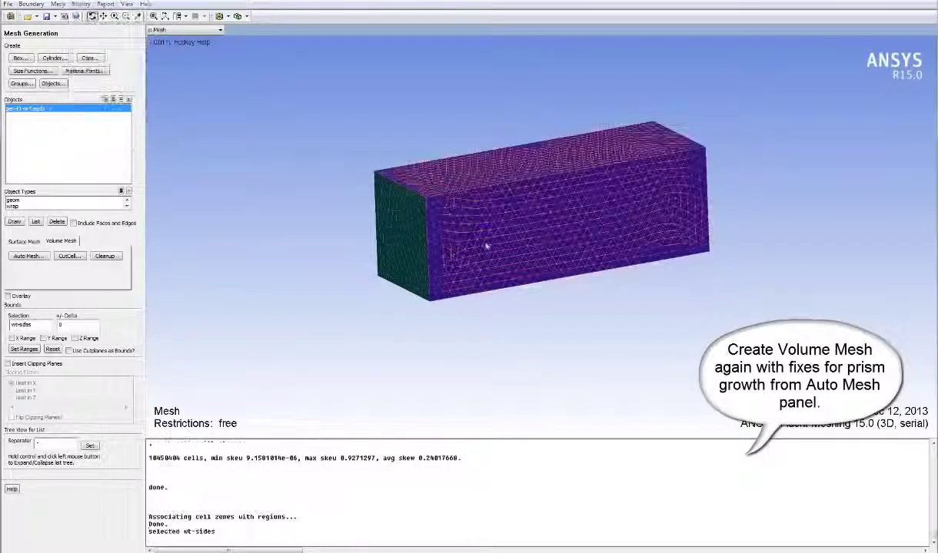
key("ctrl+y")
Step: Restrict the display to the Y position of a point picked on the front wing's end plate, redraw gen-f1-mrf.agdb, and clear the selection
middle_click_drag(471, 236, 490, 269)
middle_click_drag(446, 248, 500, 304)
key("ctrl+x")
right_click(513, 302)
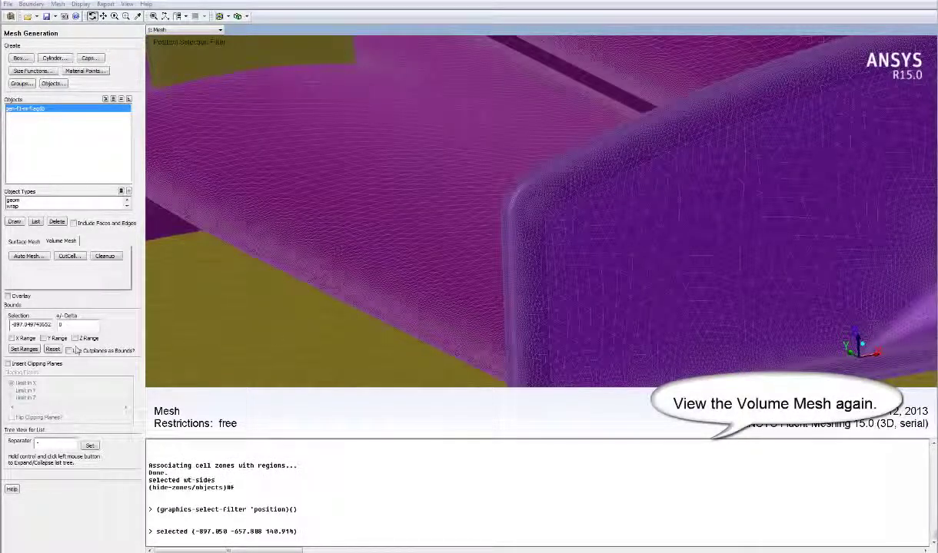
left_click(13, 338)
left_click(73, 338)
left_click(15, 222)
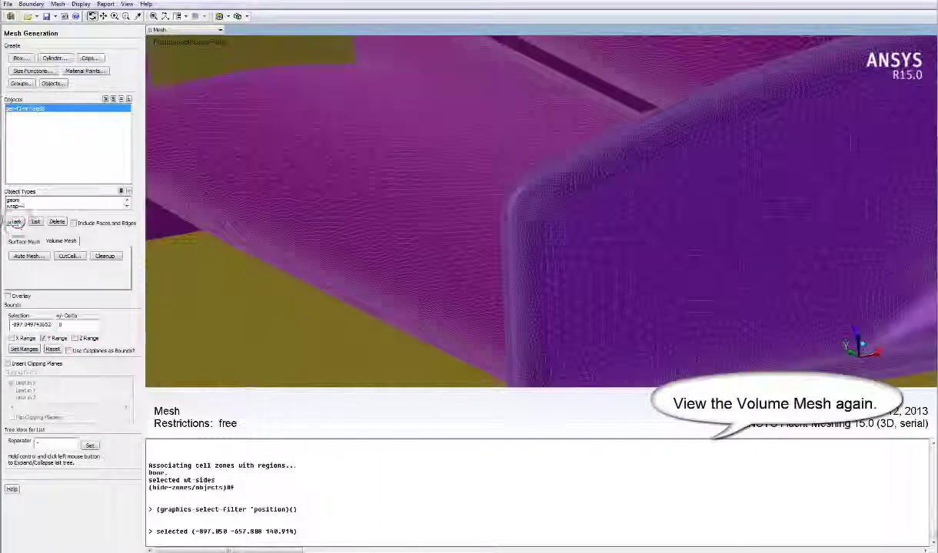
middle_click_drag(561, 283, 492, 185)
mouse_move(530, 254)
left_mouse_down()
mouse_move(596, 211)
mouse_move(566, 215)
left_mouse_up()
key("F2")
middle_click_drag(633, 225, 577, 141)
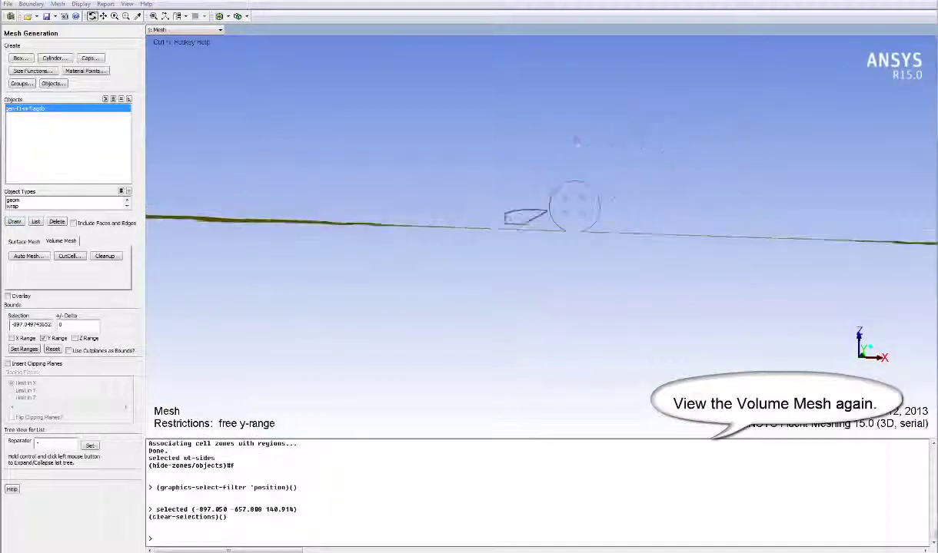
Step: Display the bounded cells of the fluid zone and examine the volume mesh around the wing and wheel section
left_click(81, 4)
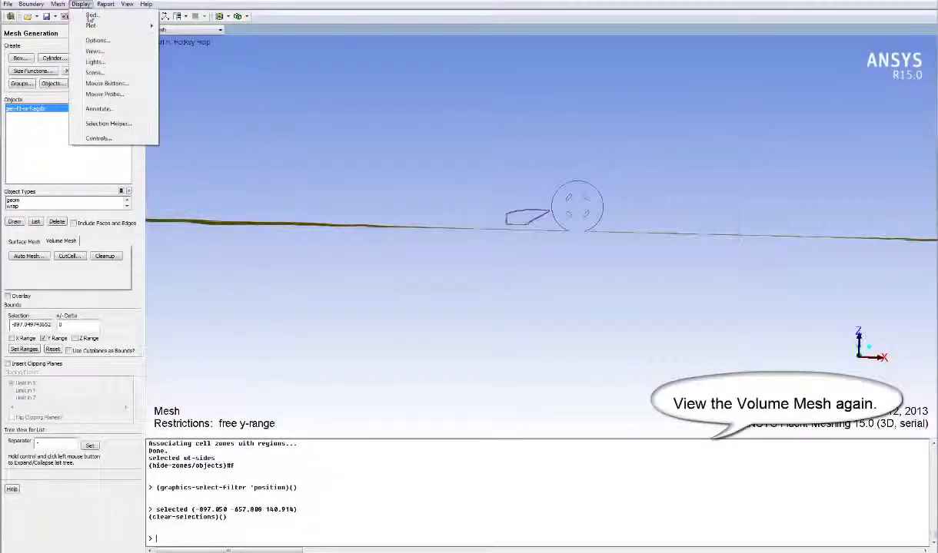
left_click(87, 60)
left_click(320, 416)
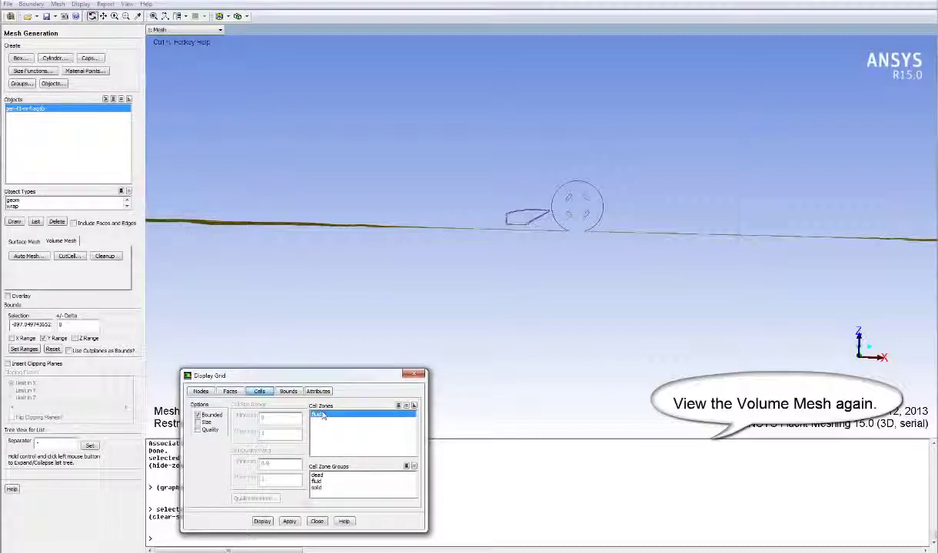
left_click(263, 521)
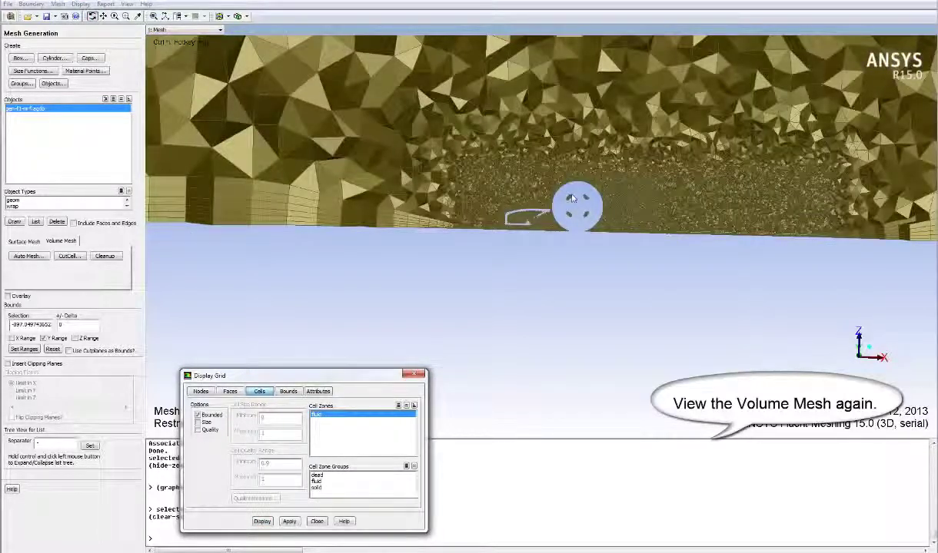
middle_click_drag(494, 174, 624, 248)
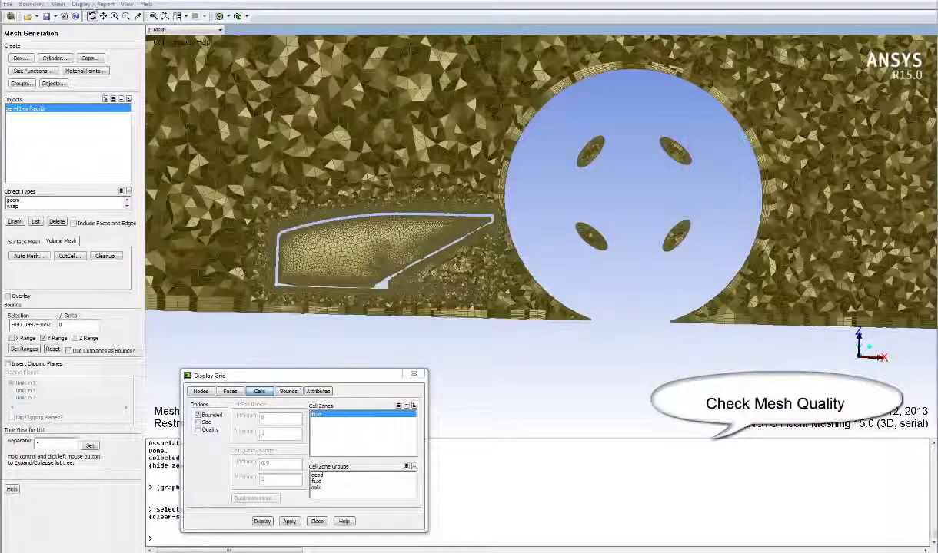
Step: Compute the cell quality limits for the fluid zone, check the Skewness measure settings, and close the report
left_click(104, 4)
left_click(139, 25)
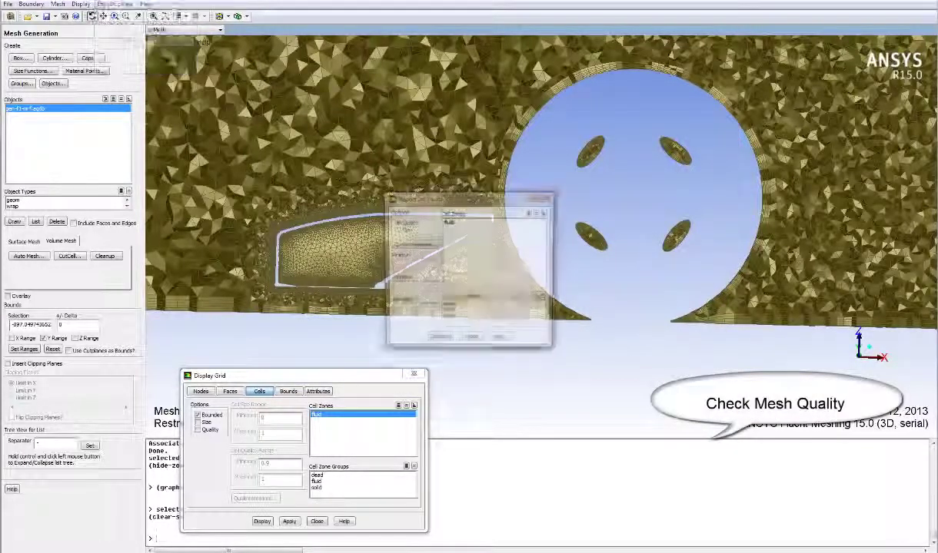
left_click(448, 222)
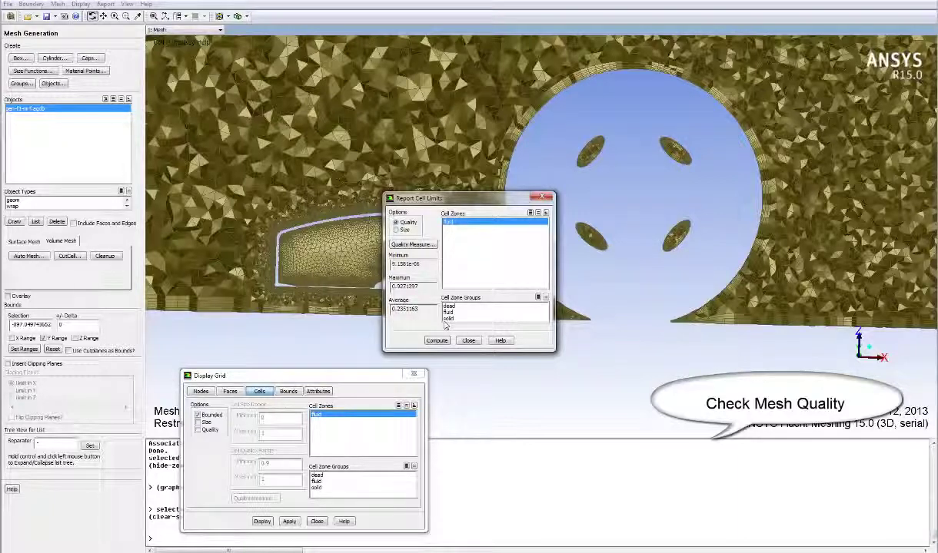
left_click(409, 245)
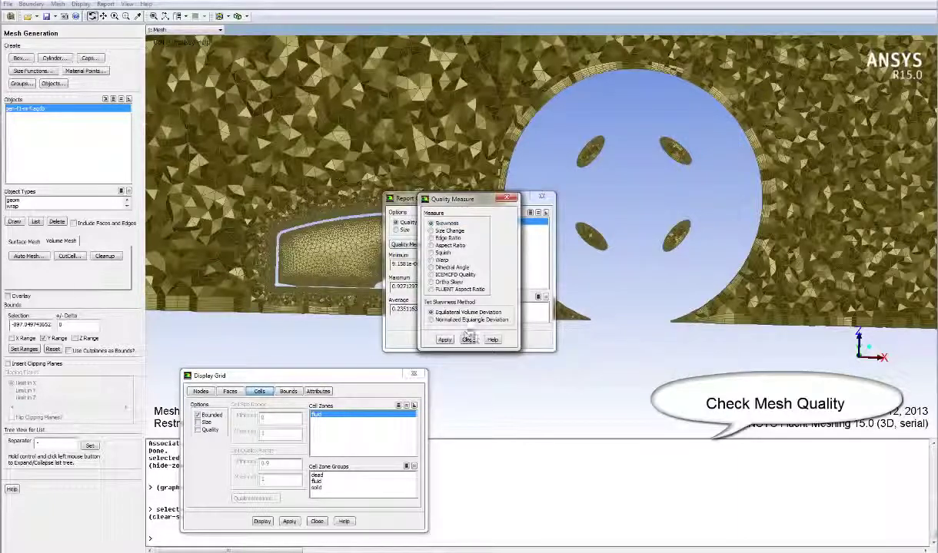
left_click(470, 340)
left_click(469, 341)
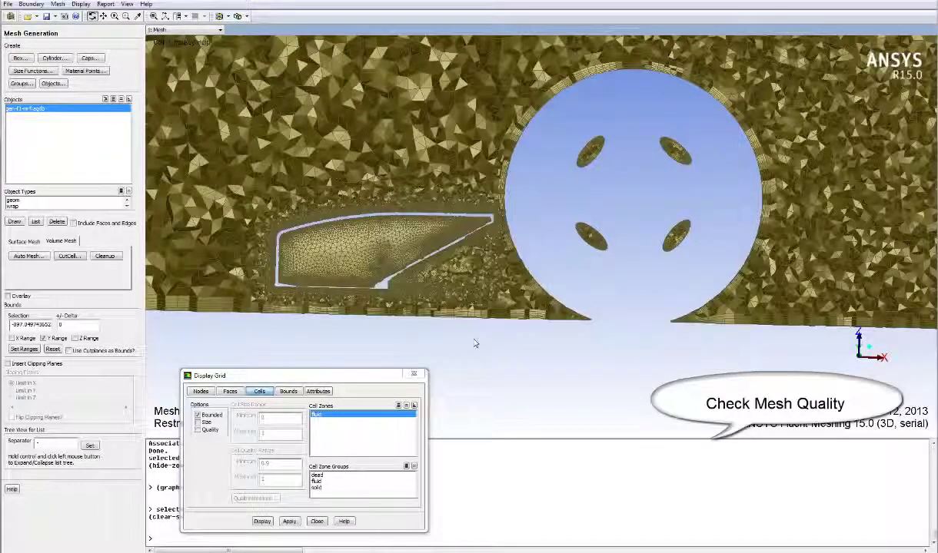